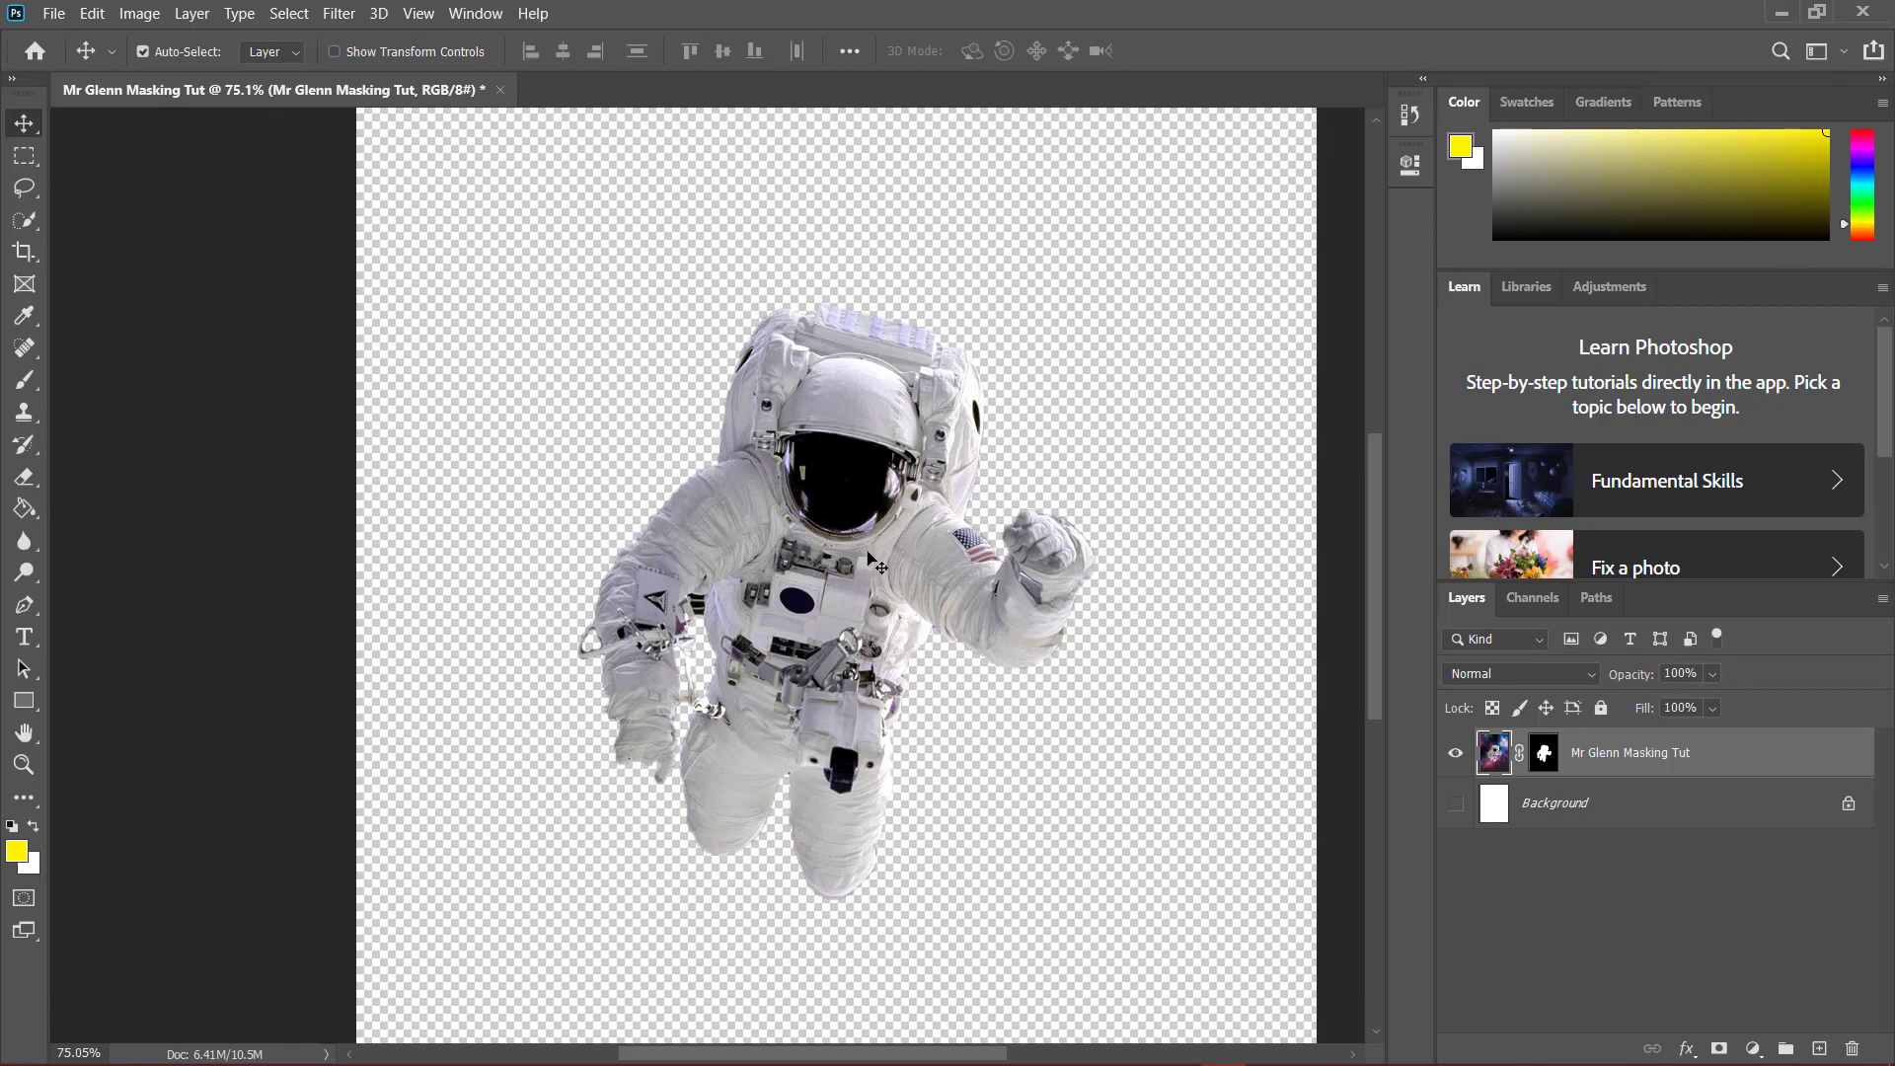
Reposition the masked astronaut slightly left and up, near the middle of the canvas
left_click_drag(871, 561, 912, 561)
scroll(908, 555, "down", 2)
scroll(909, 555, "down", 1)
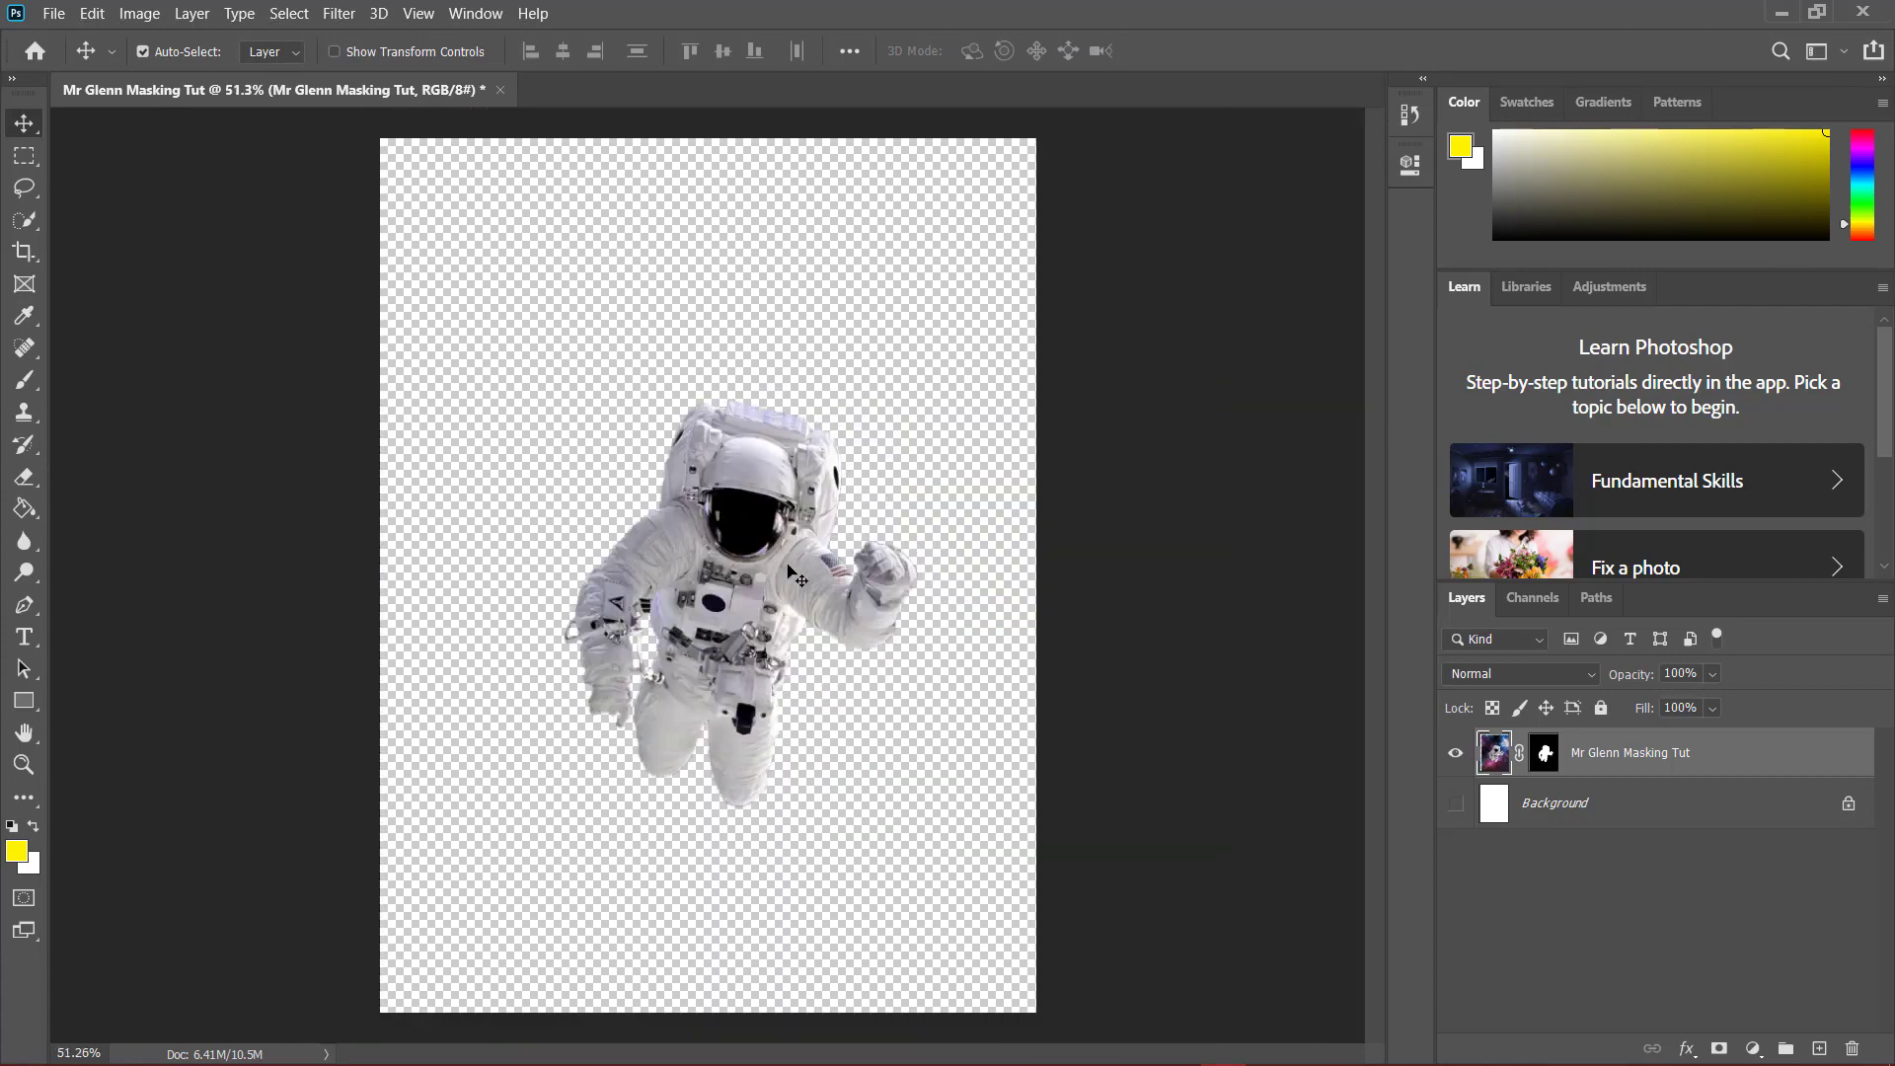
left_click_drag(789, 567, 753, 550)
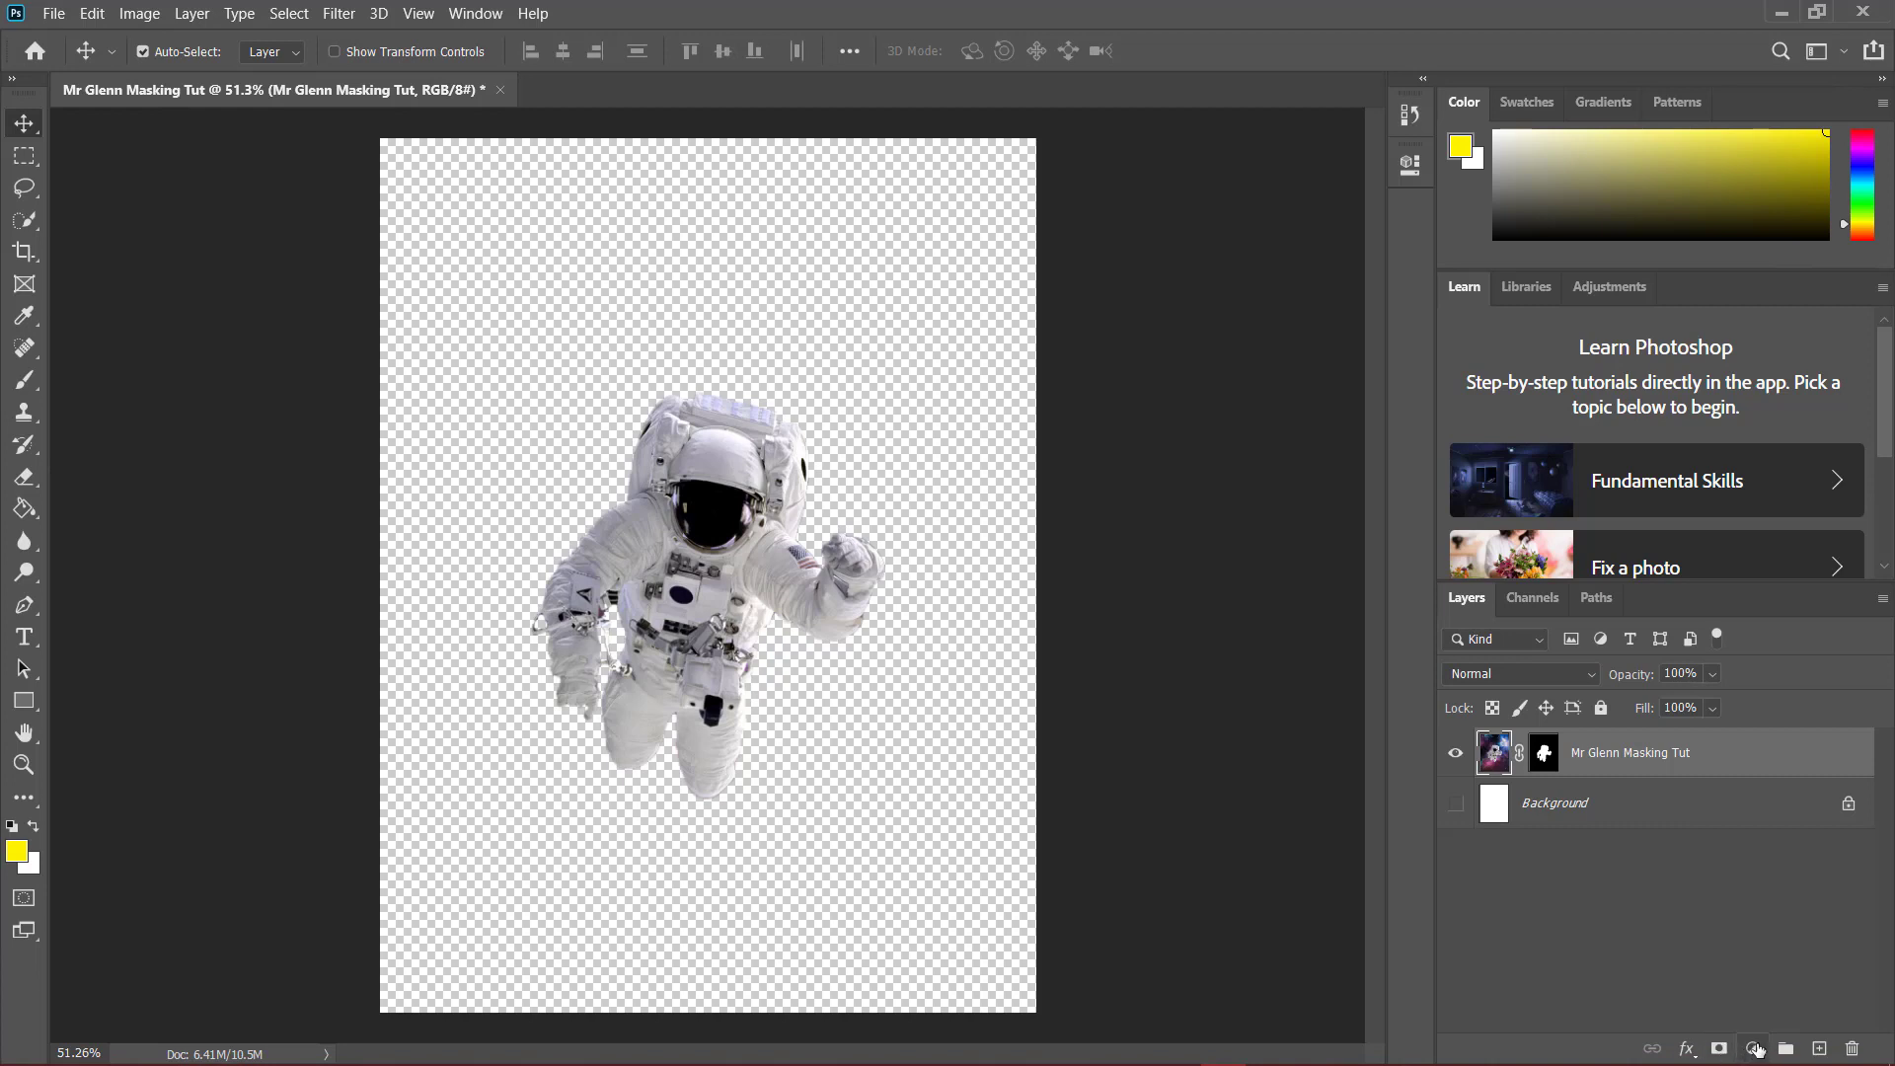
Switch to Photos to view the Spoon Graphics Space Theme.png reference poster, and return to Photoshop
left_click(1756, 1048)
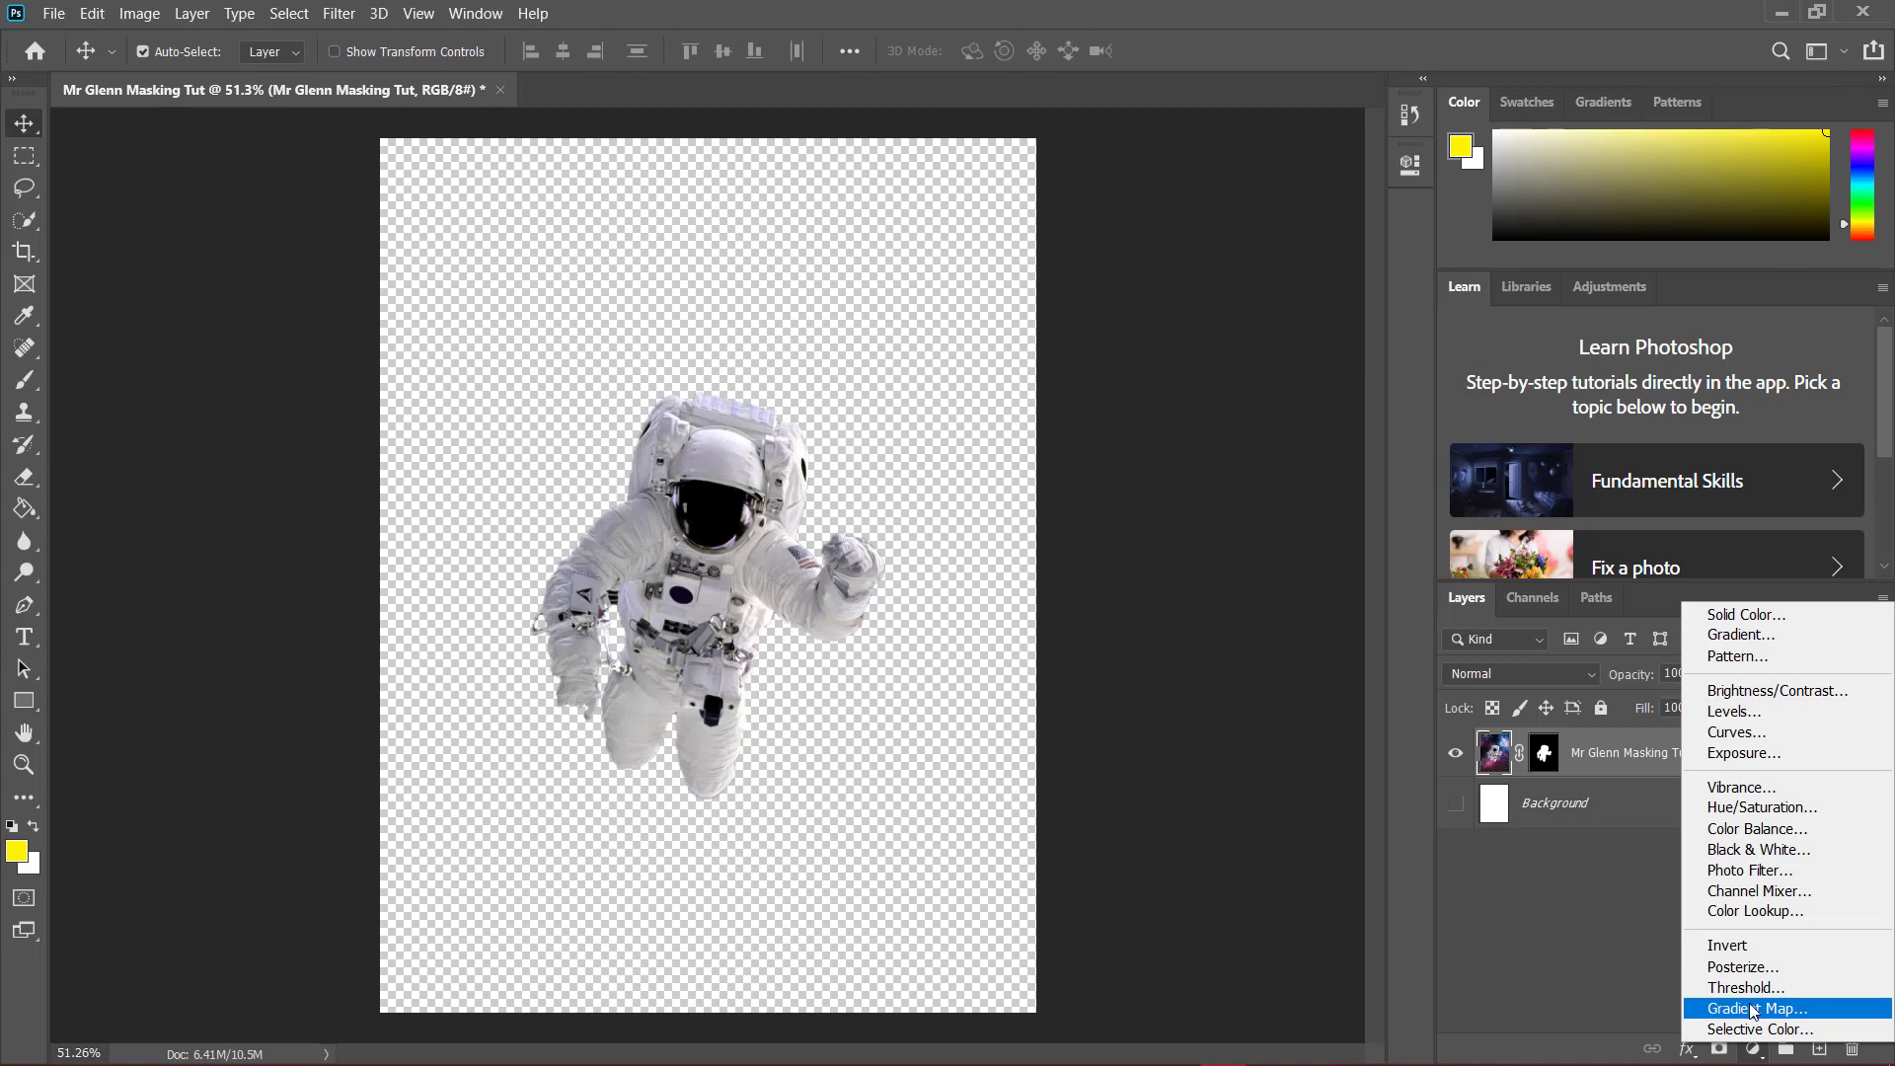
mouse_move(1301, 1060)
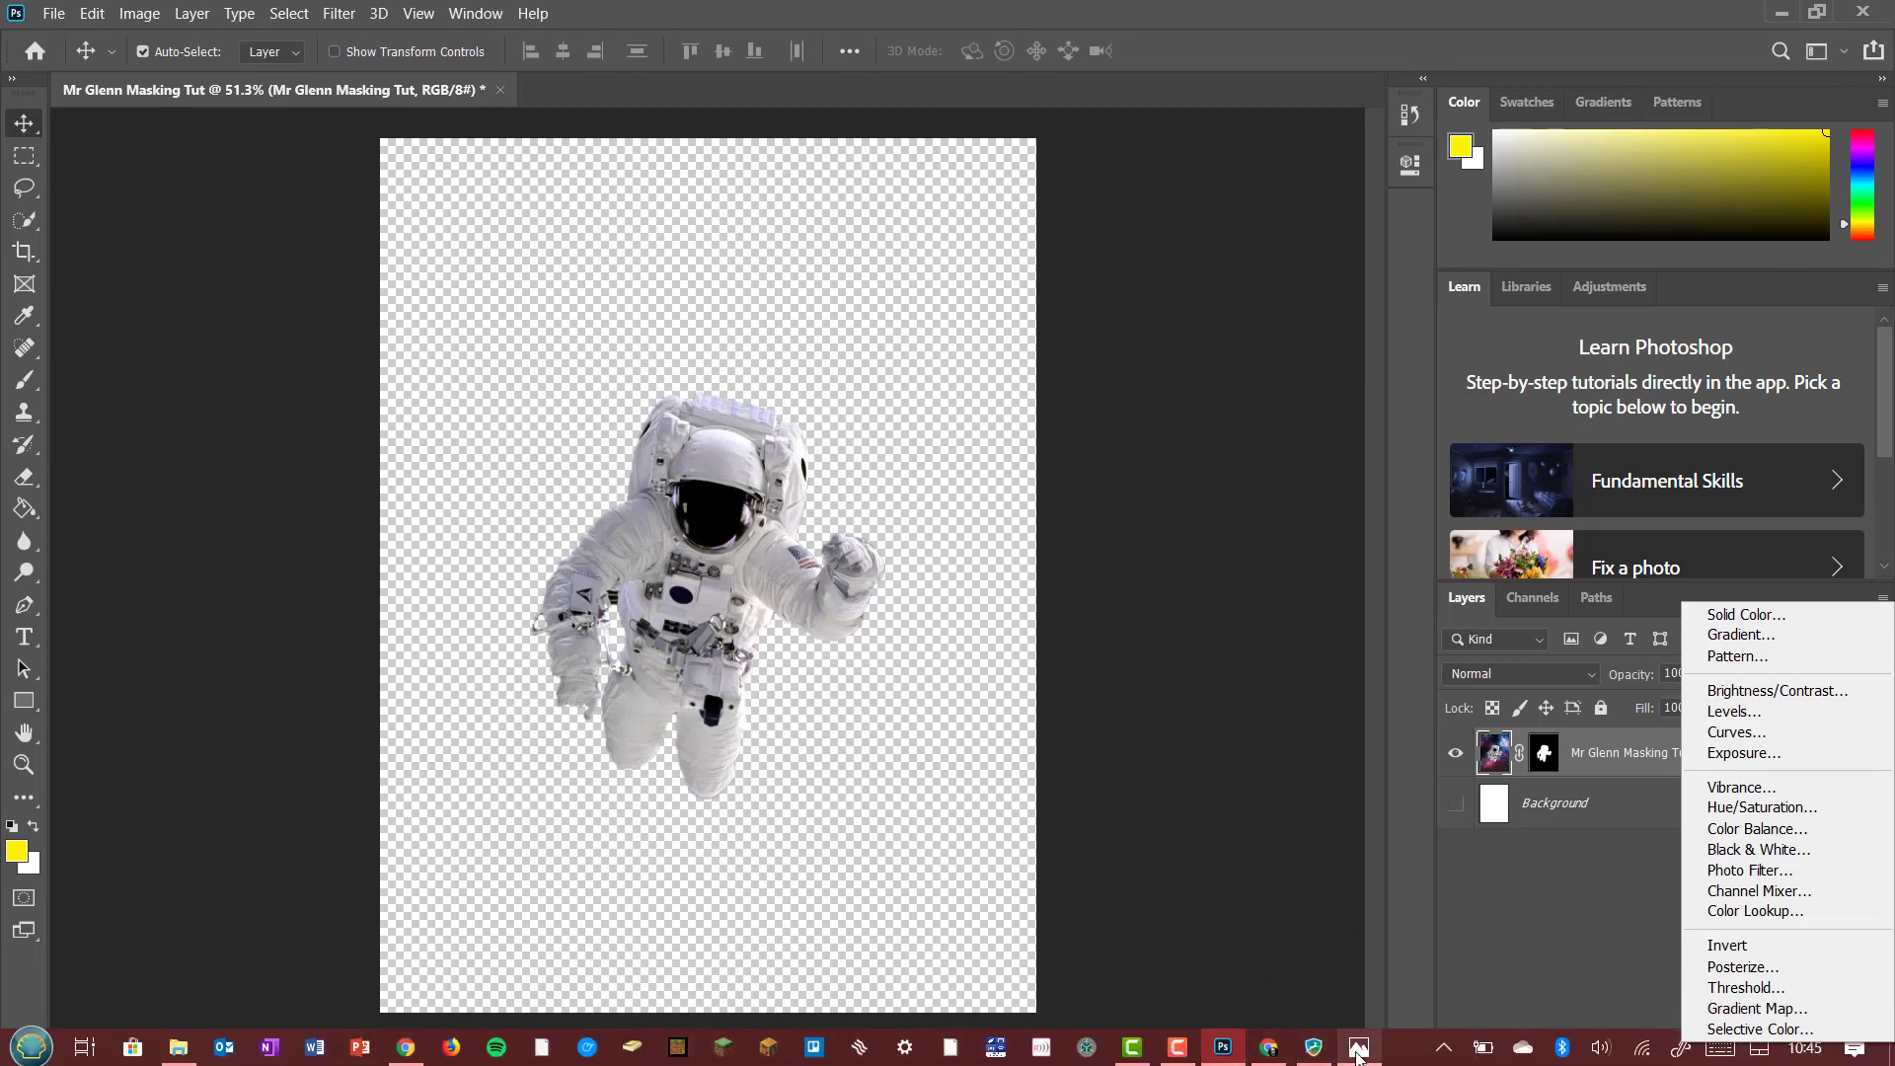
left_click(1359, 1049)
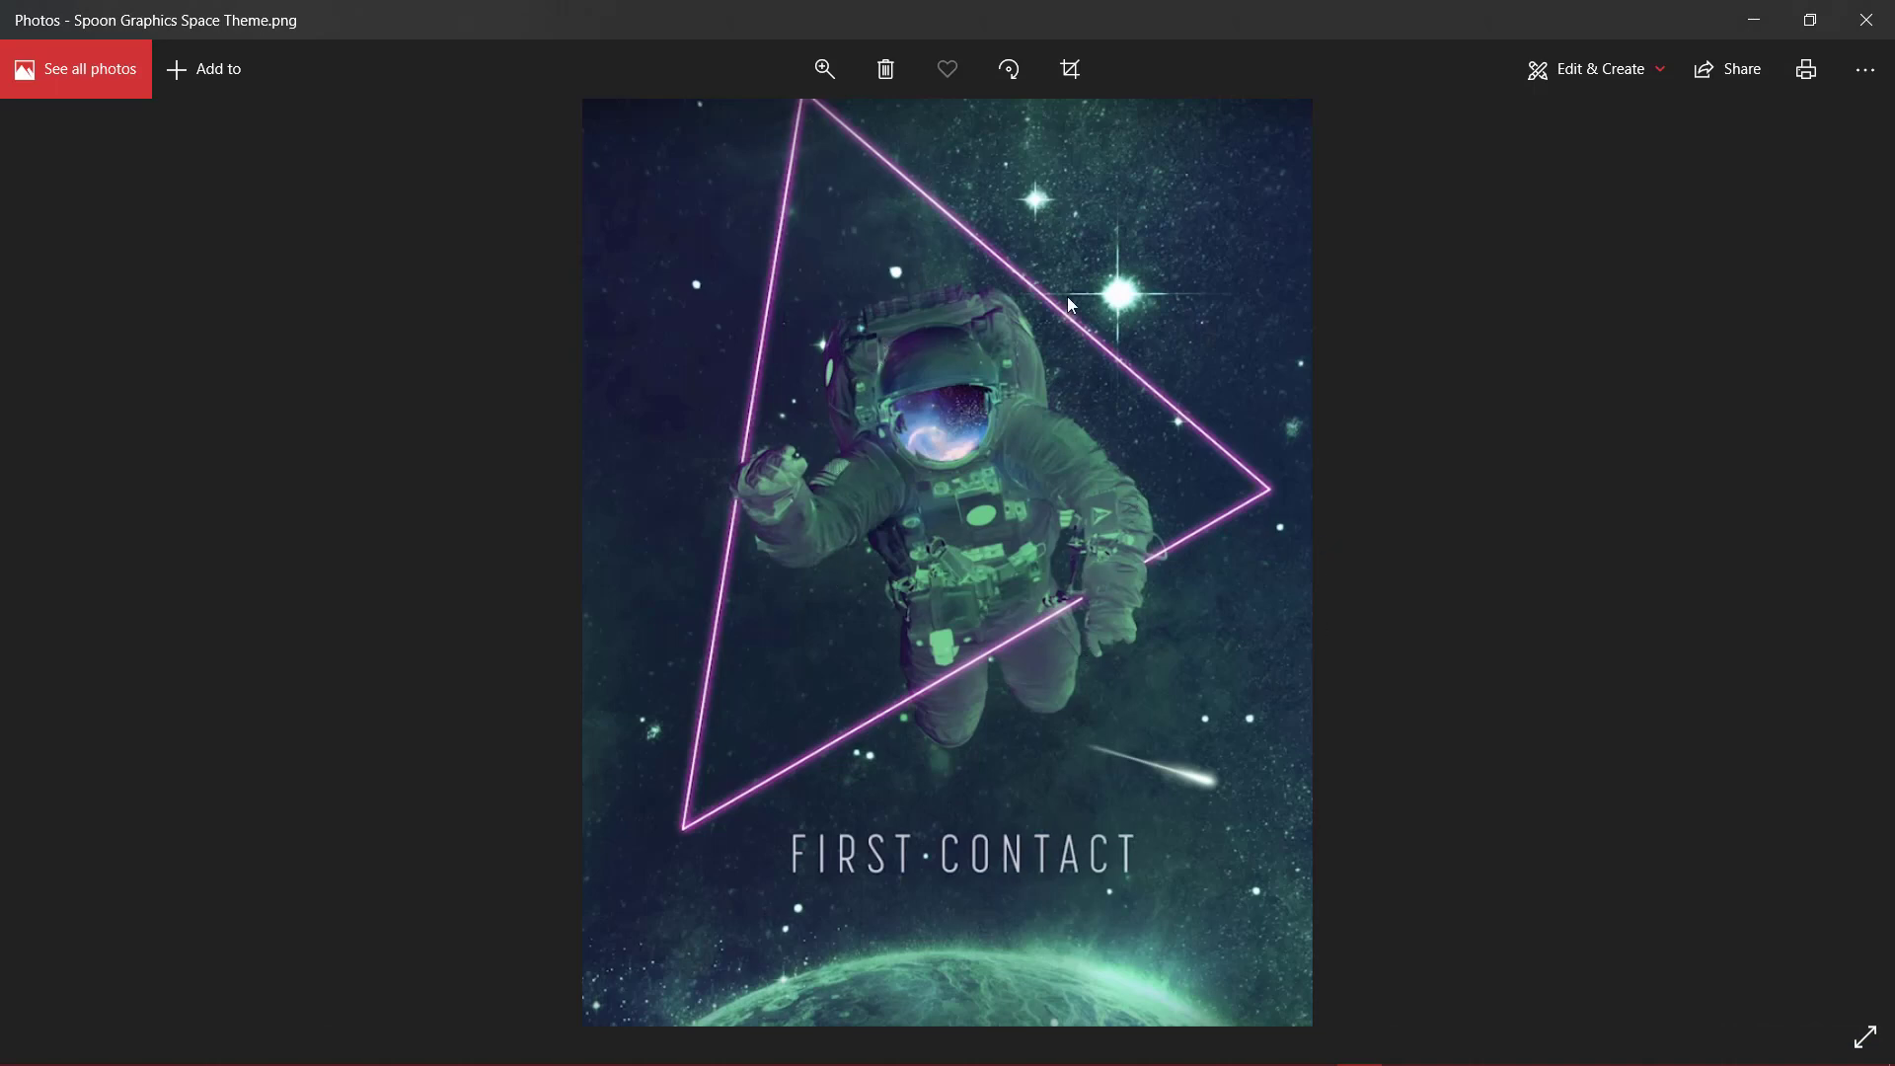
left_click(1754, 19)
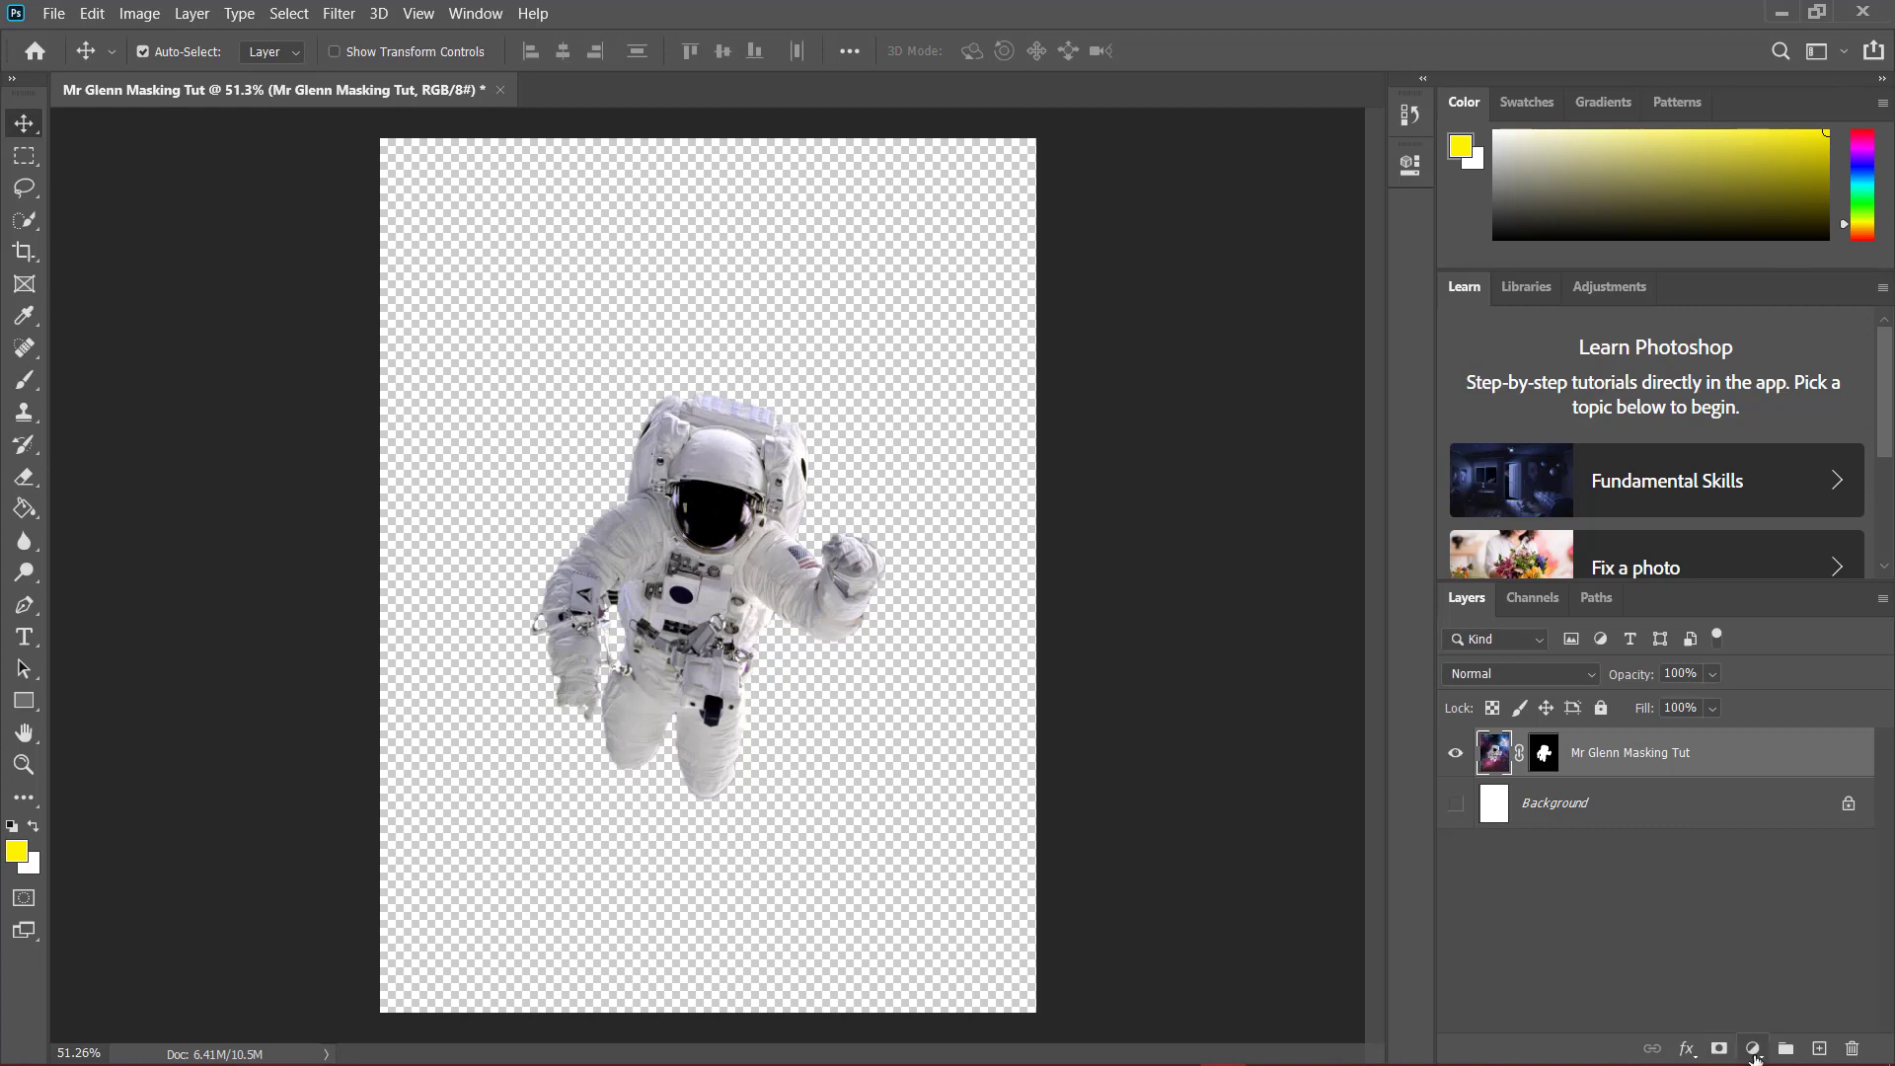
Add a Gradient Map adjustment layer above the astronaut layer and open its gradient for editing
left_click(1753, 1051)
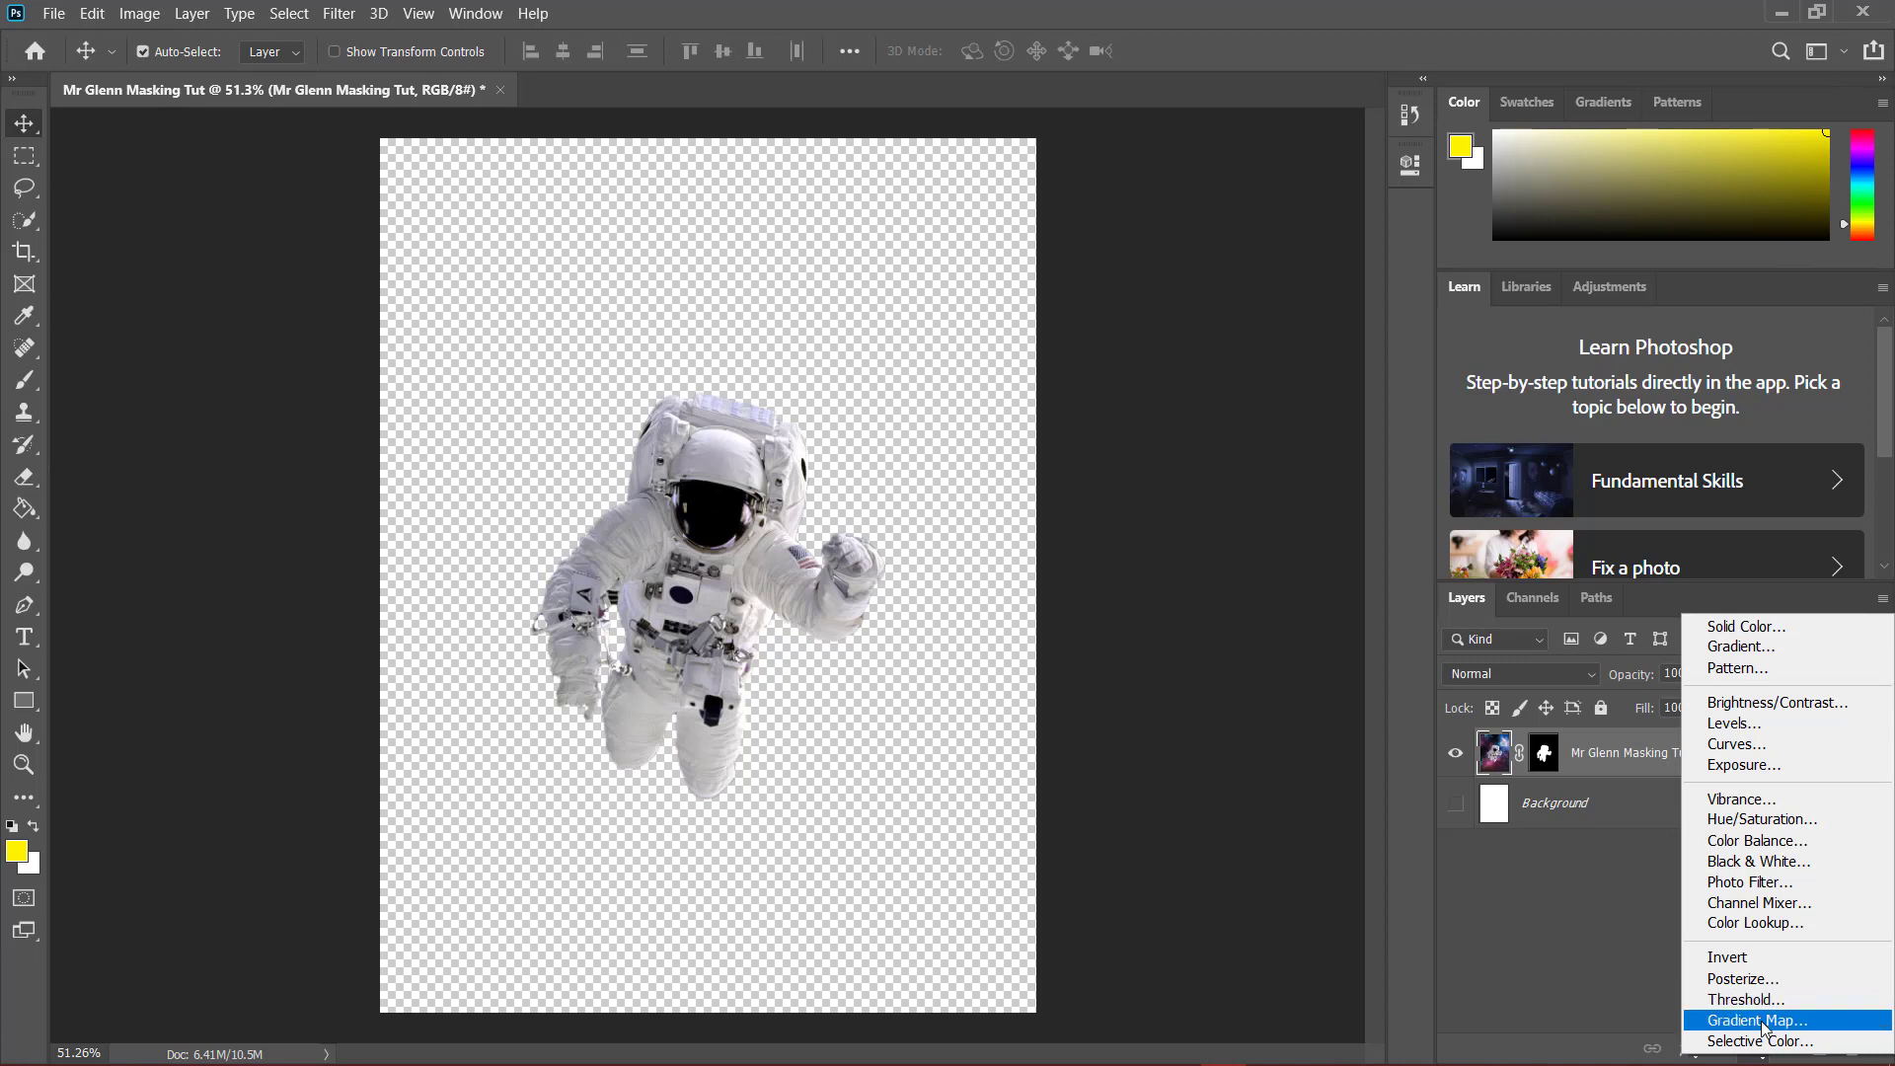
left_click(1764, 1026)
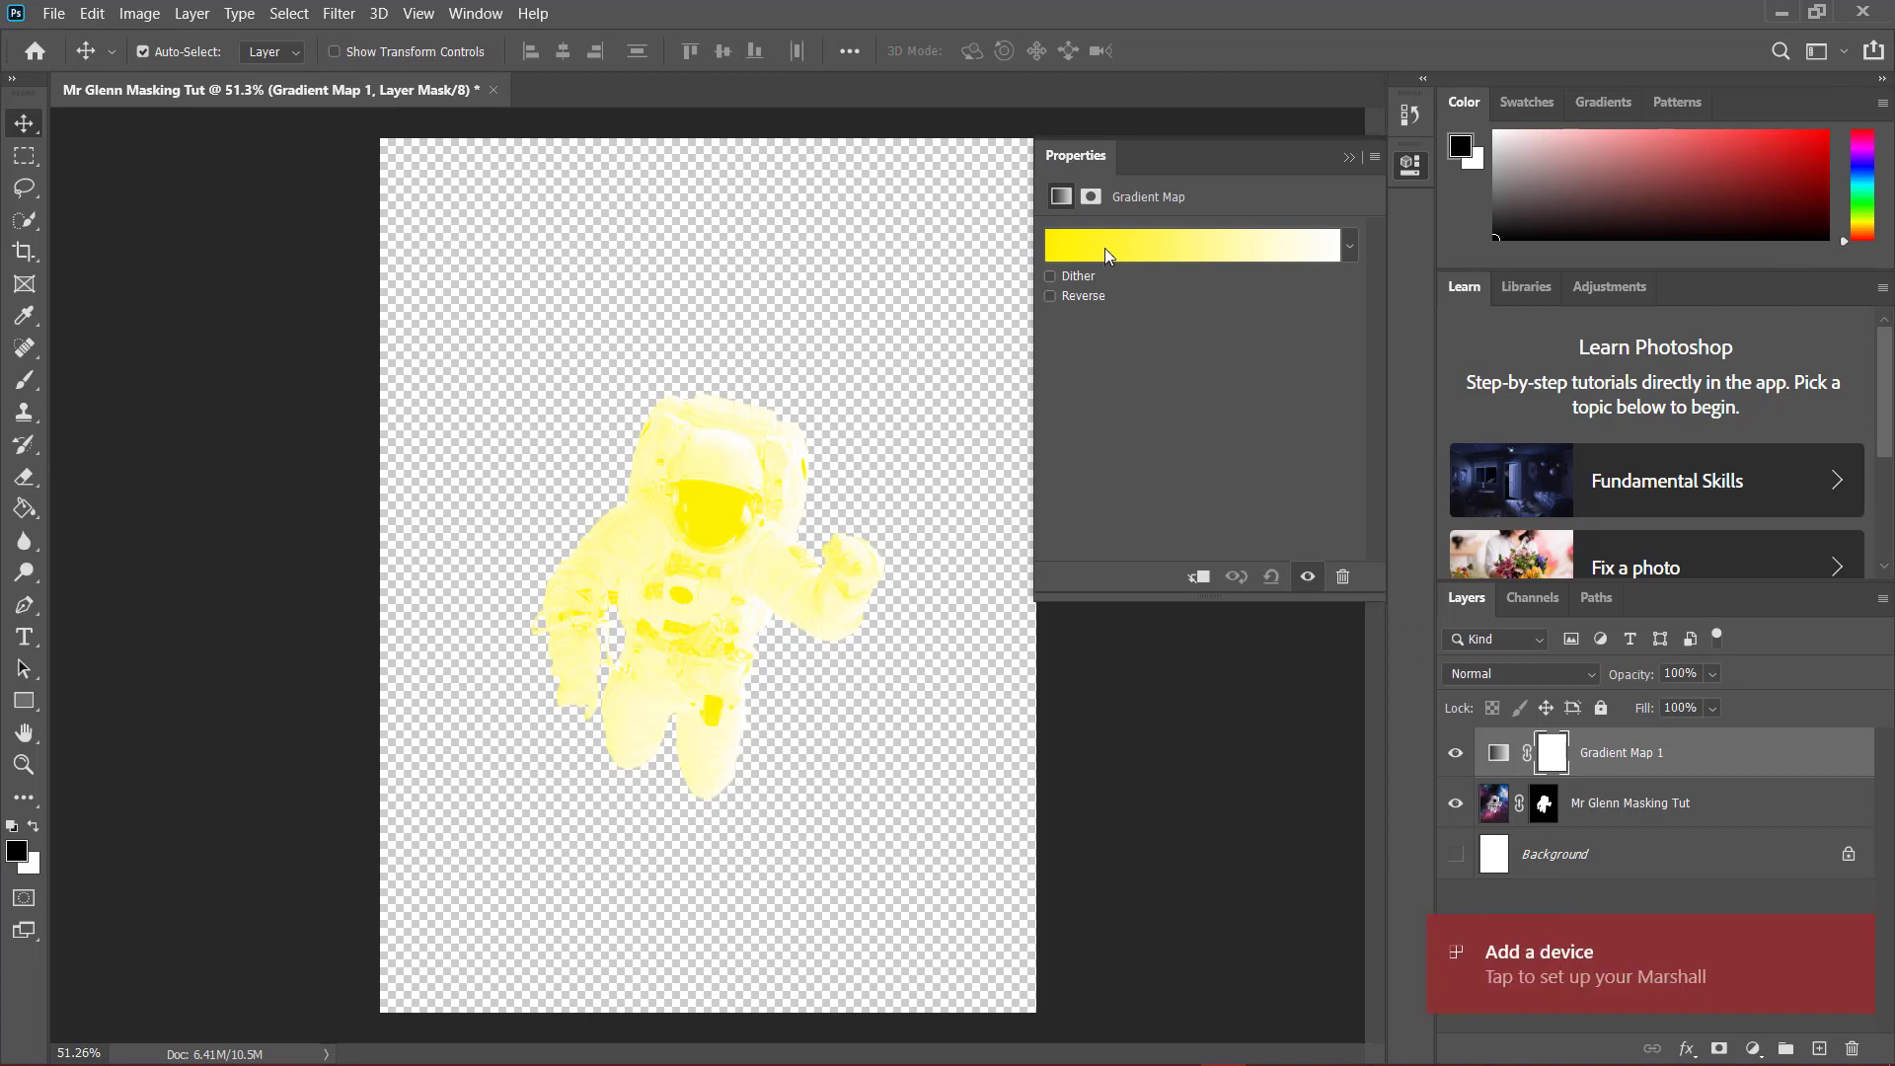
left_click(1136, 251)
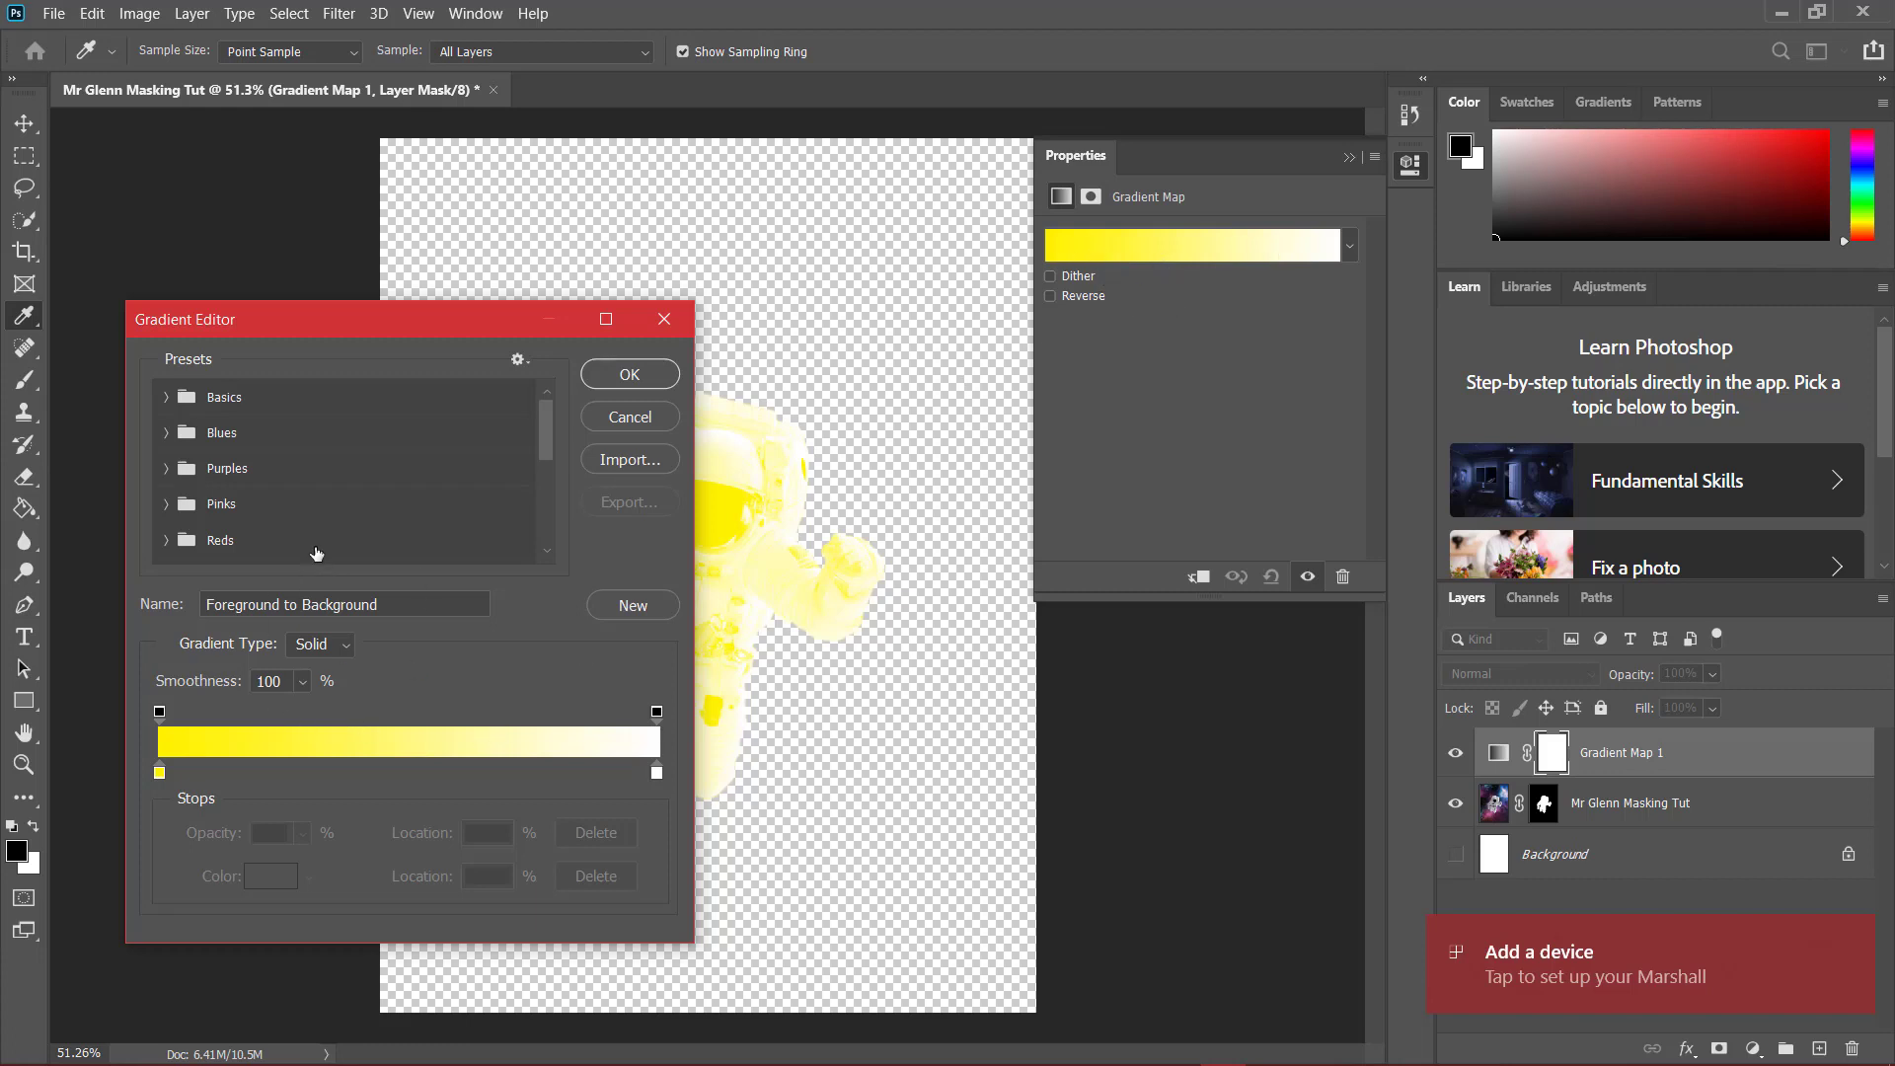
left_click_drag(473, 324, 489, 190)
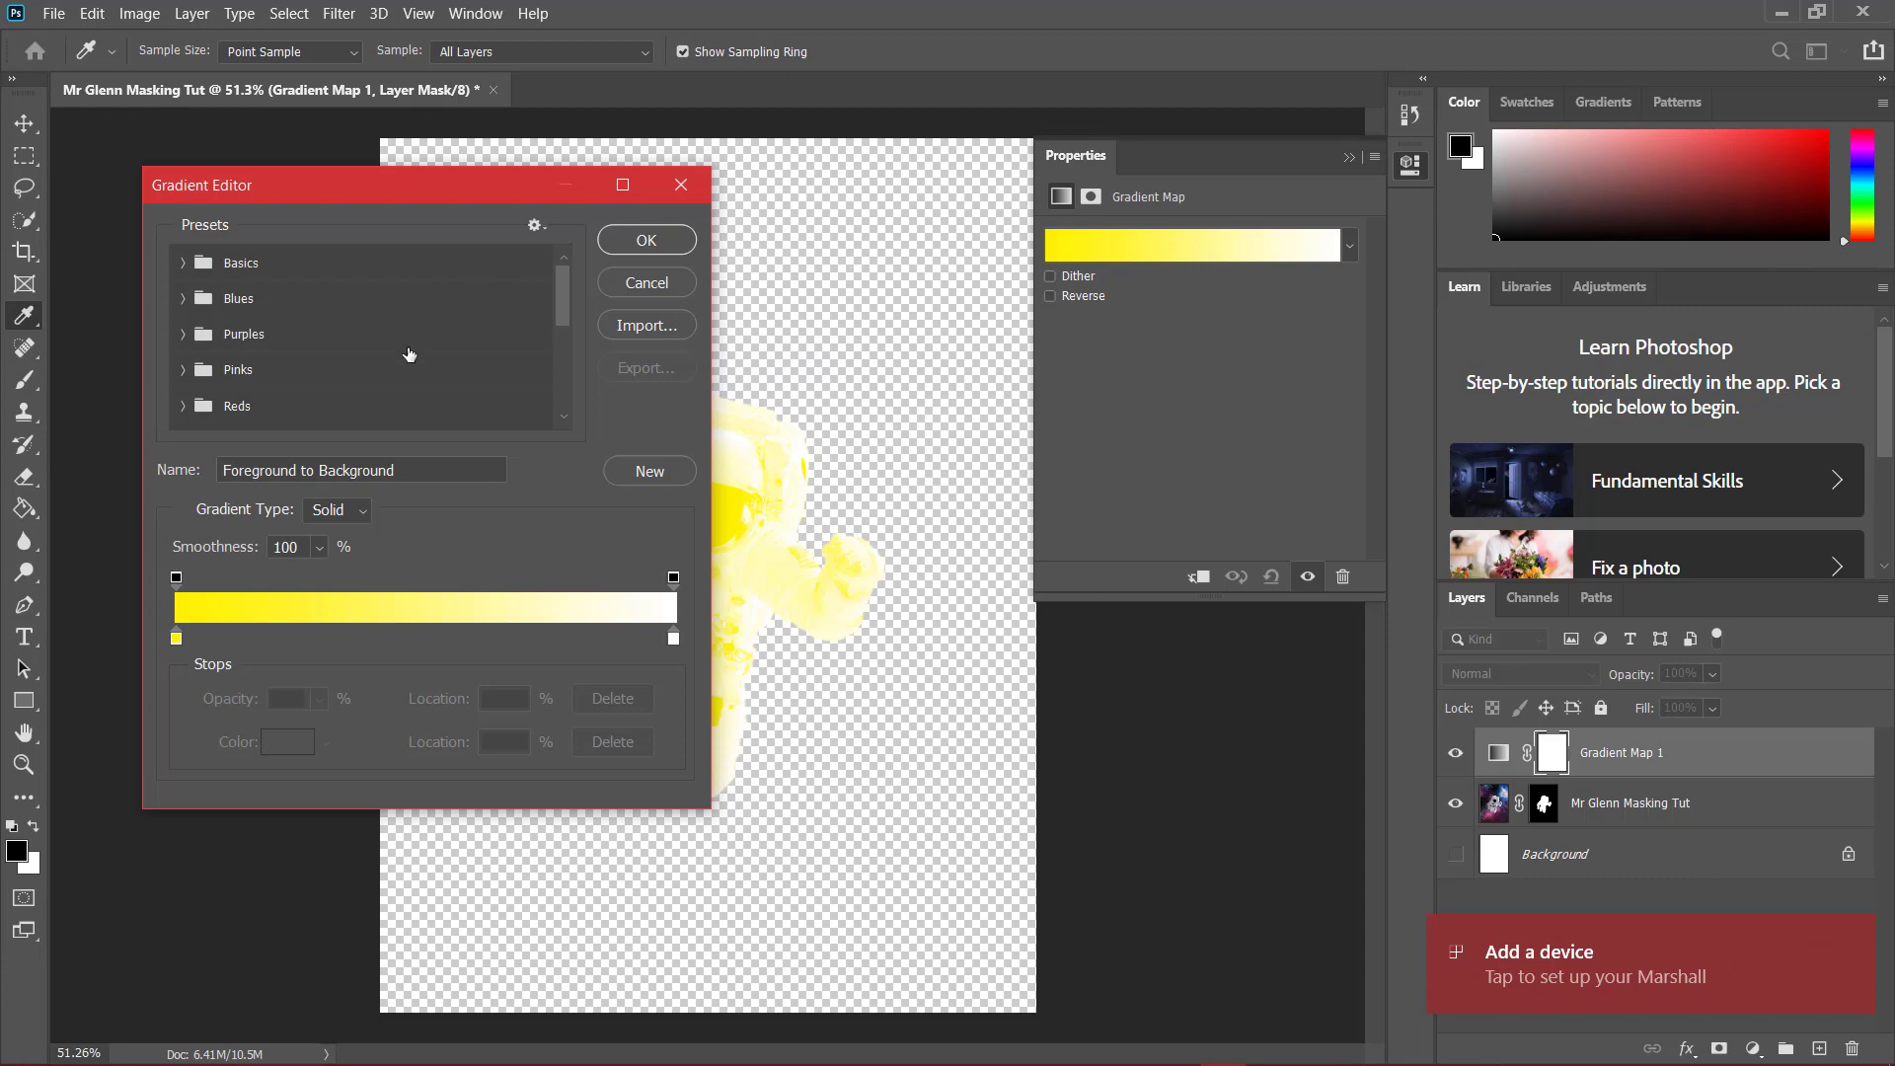
Apply the Red_02 preset from the Reds group to the gradient map and uncover the astronaut behind the editor
scroll(409, 357, "down", 5)
scroll(410, 358, "up", 4)
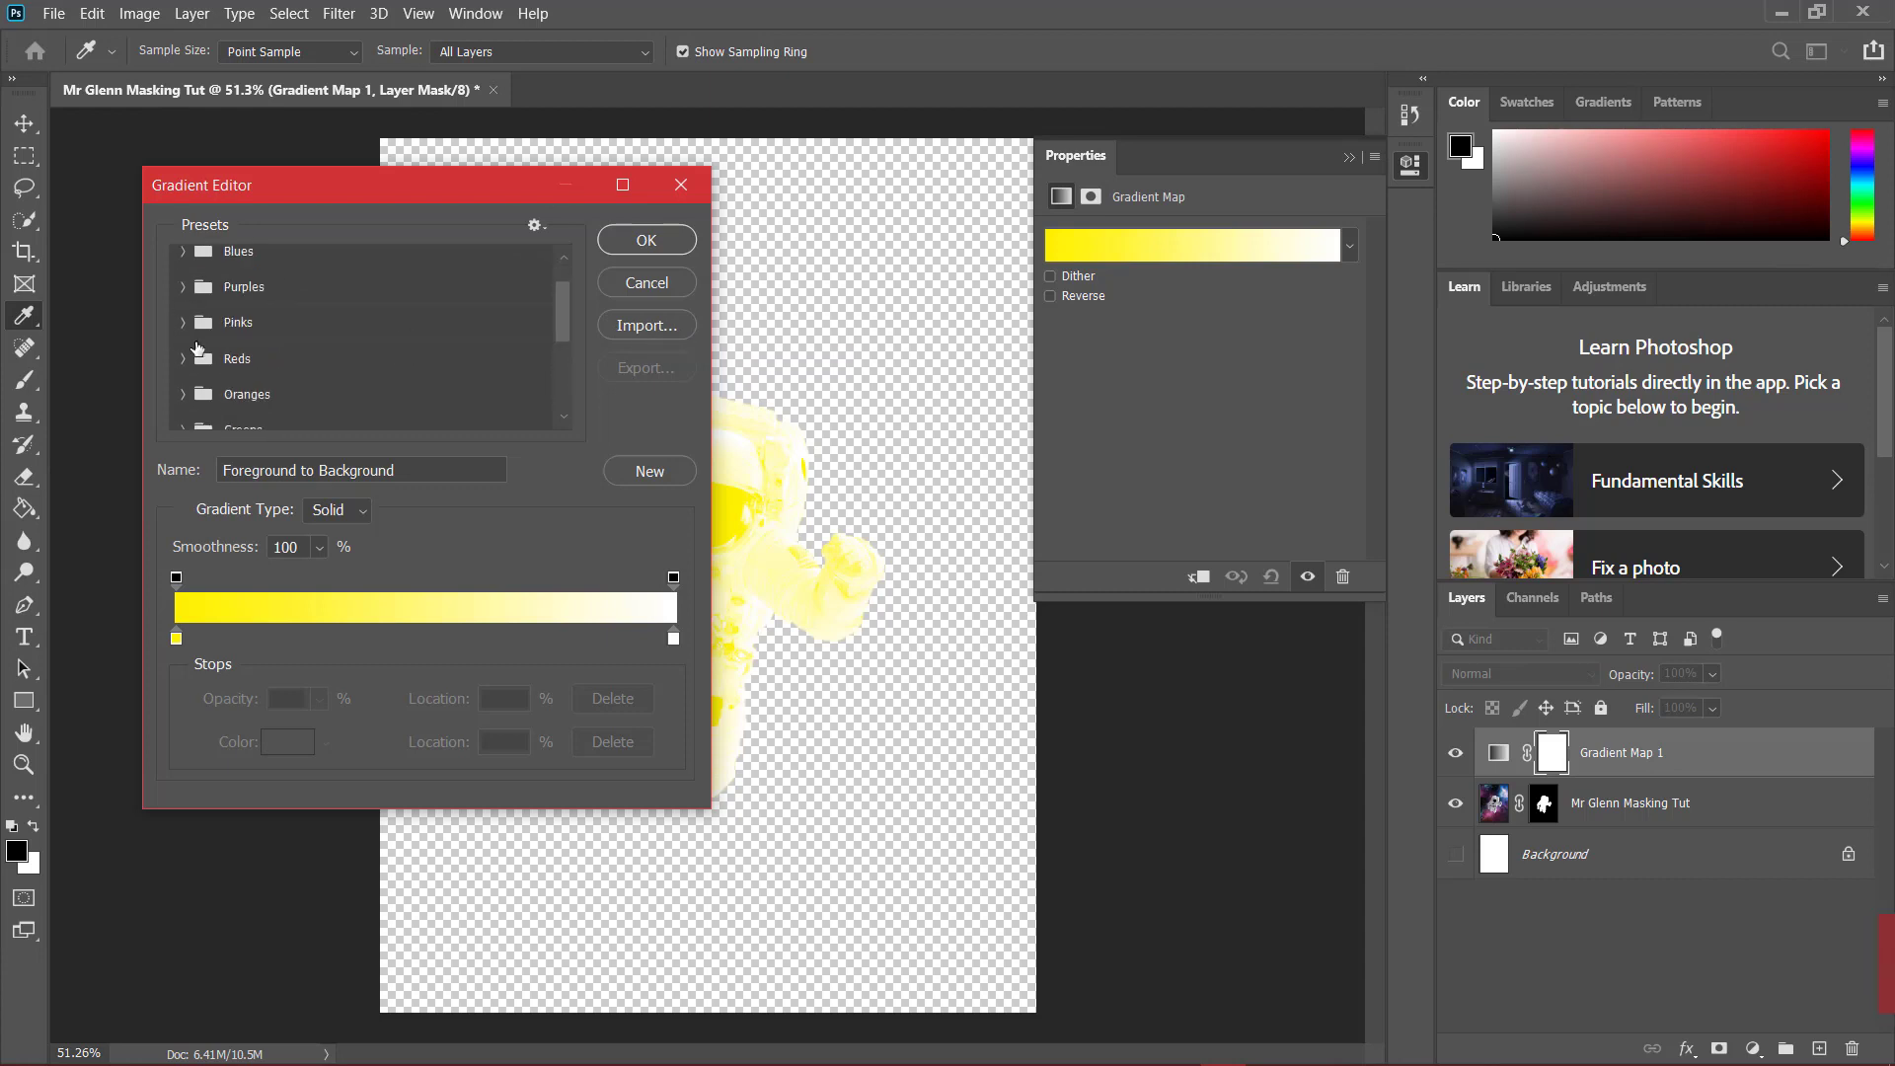
scroll(566, 286, "up", 1)
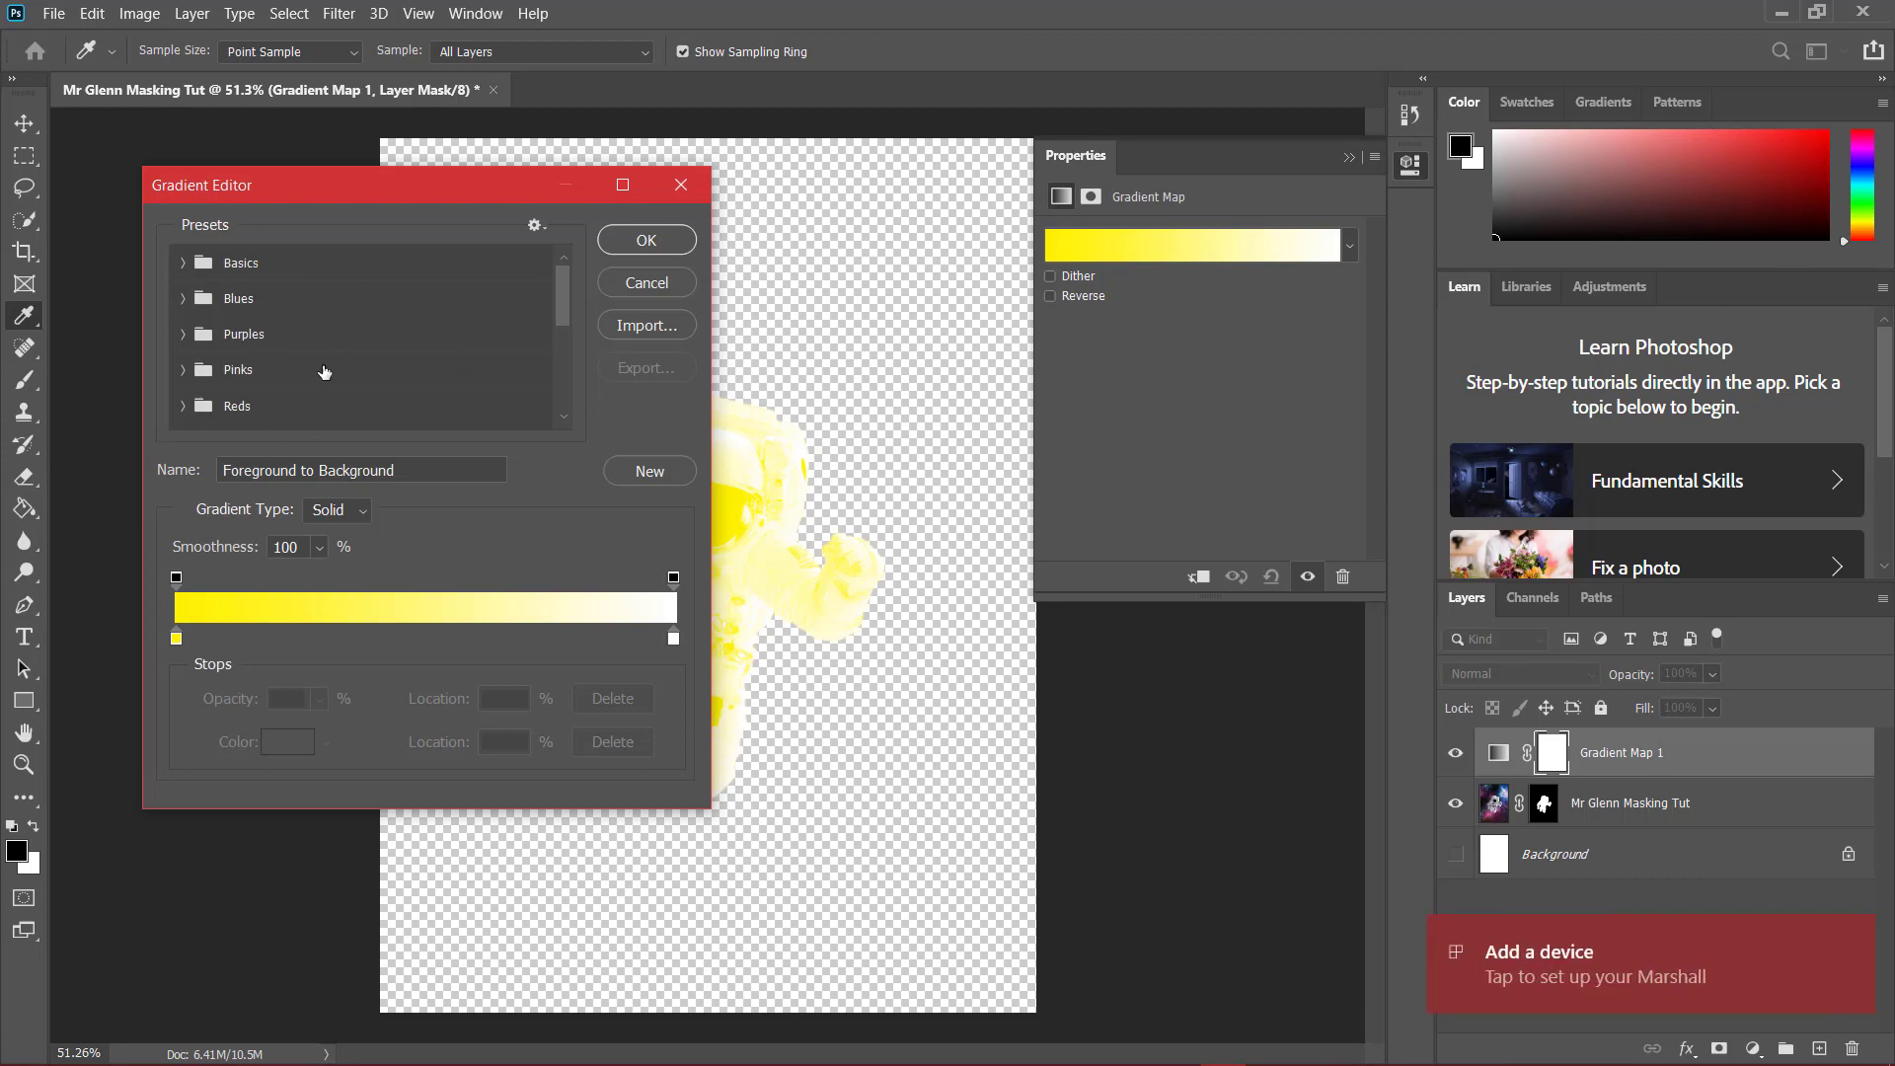
left_click(237, 404)
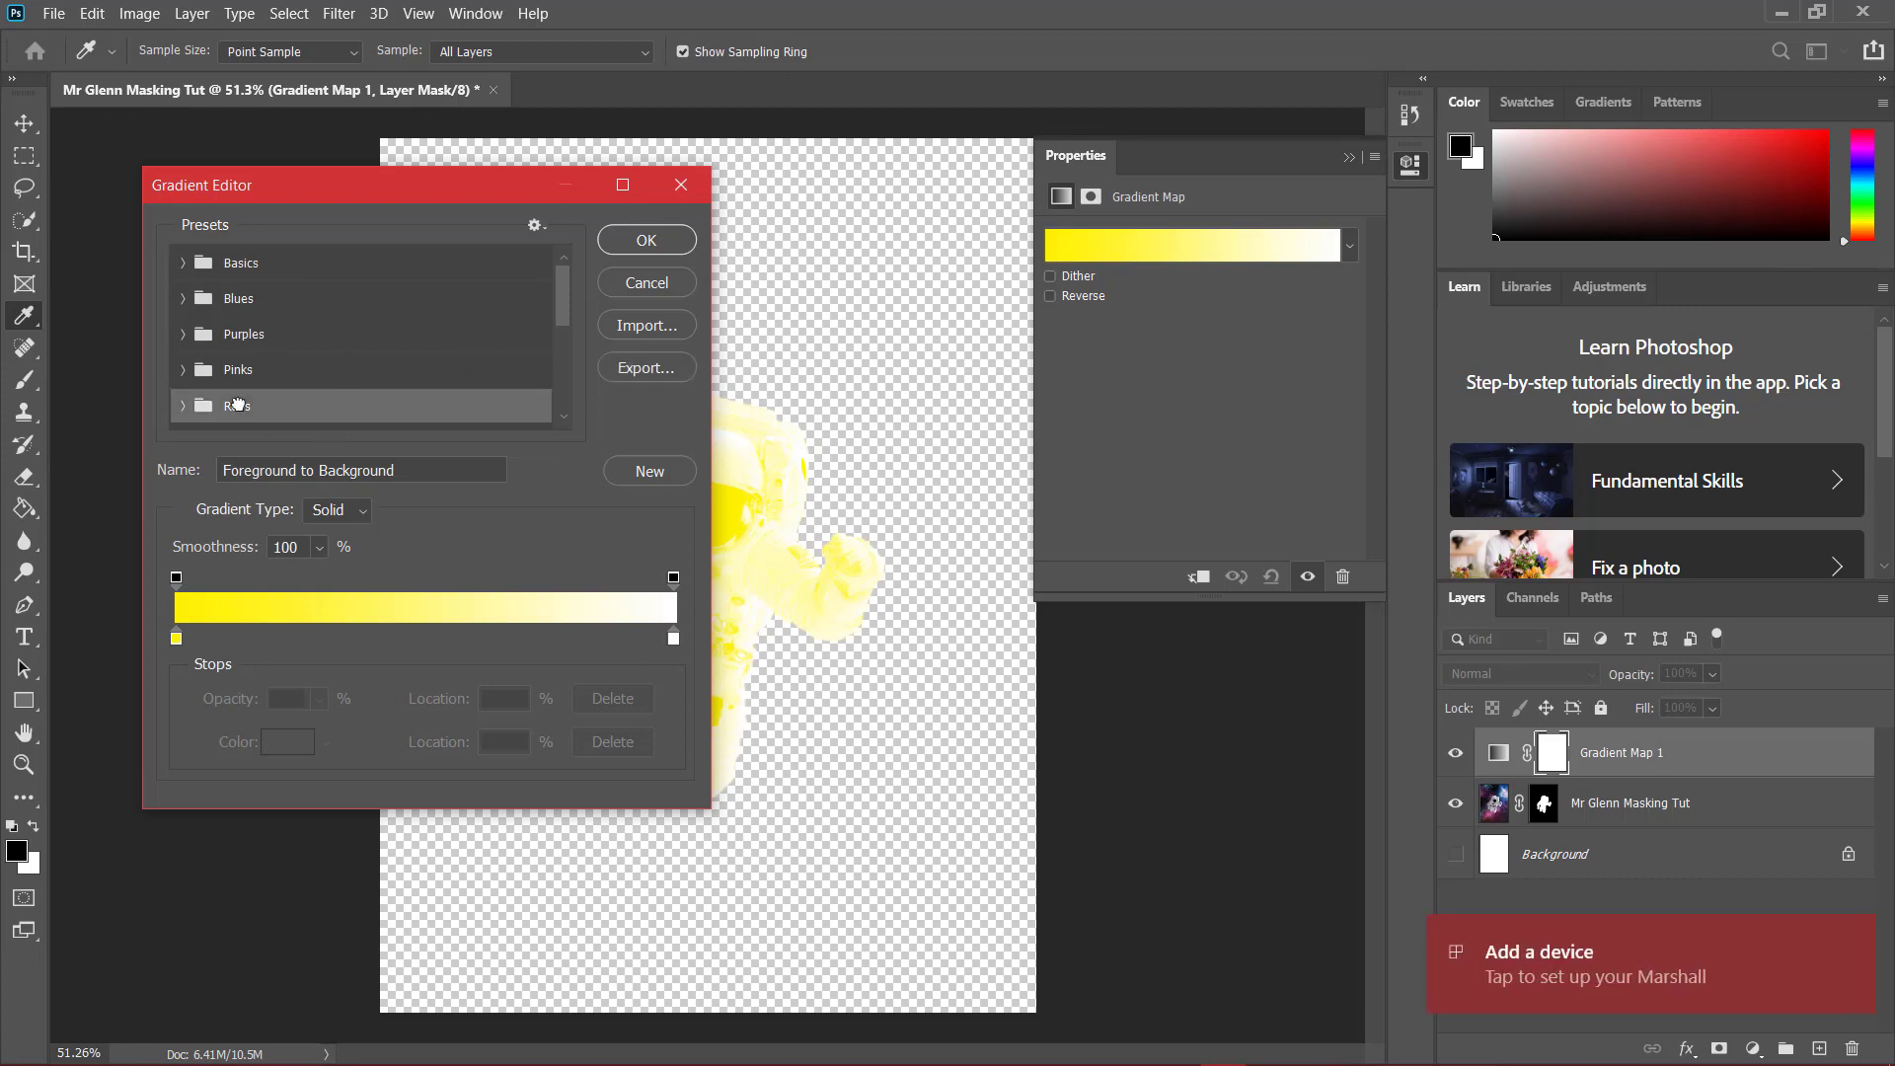
scroll(237, 403, "down", 2)
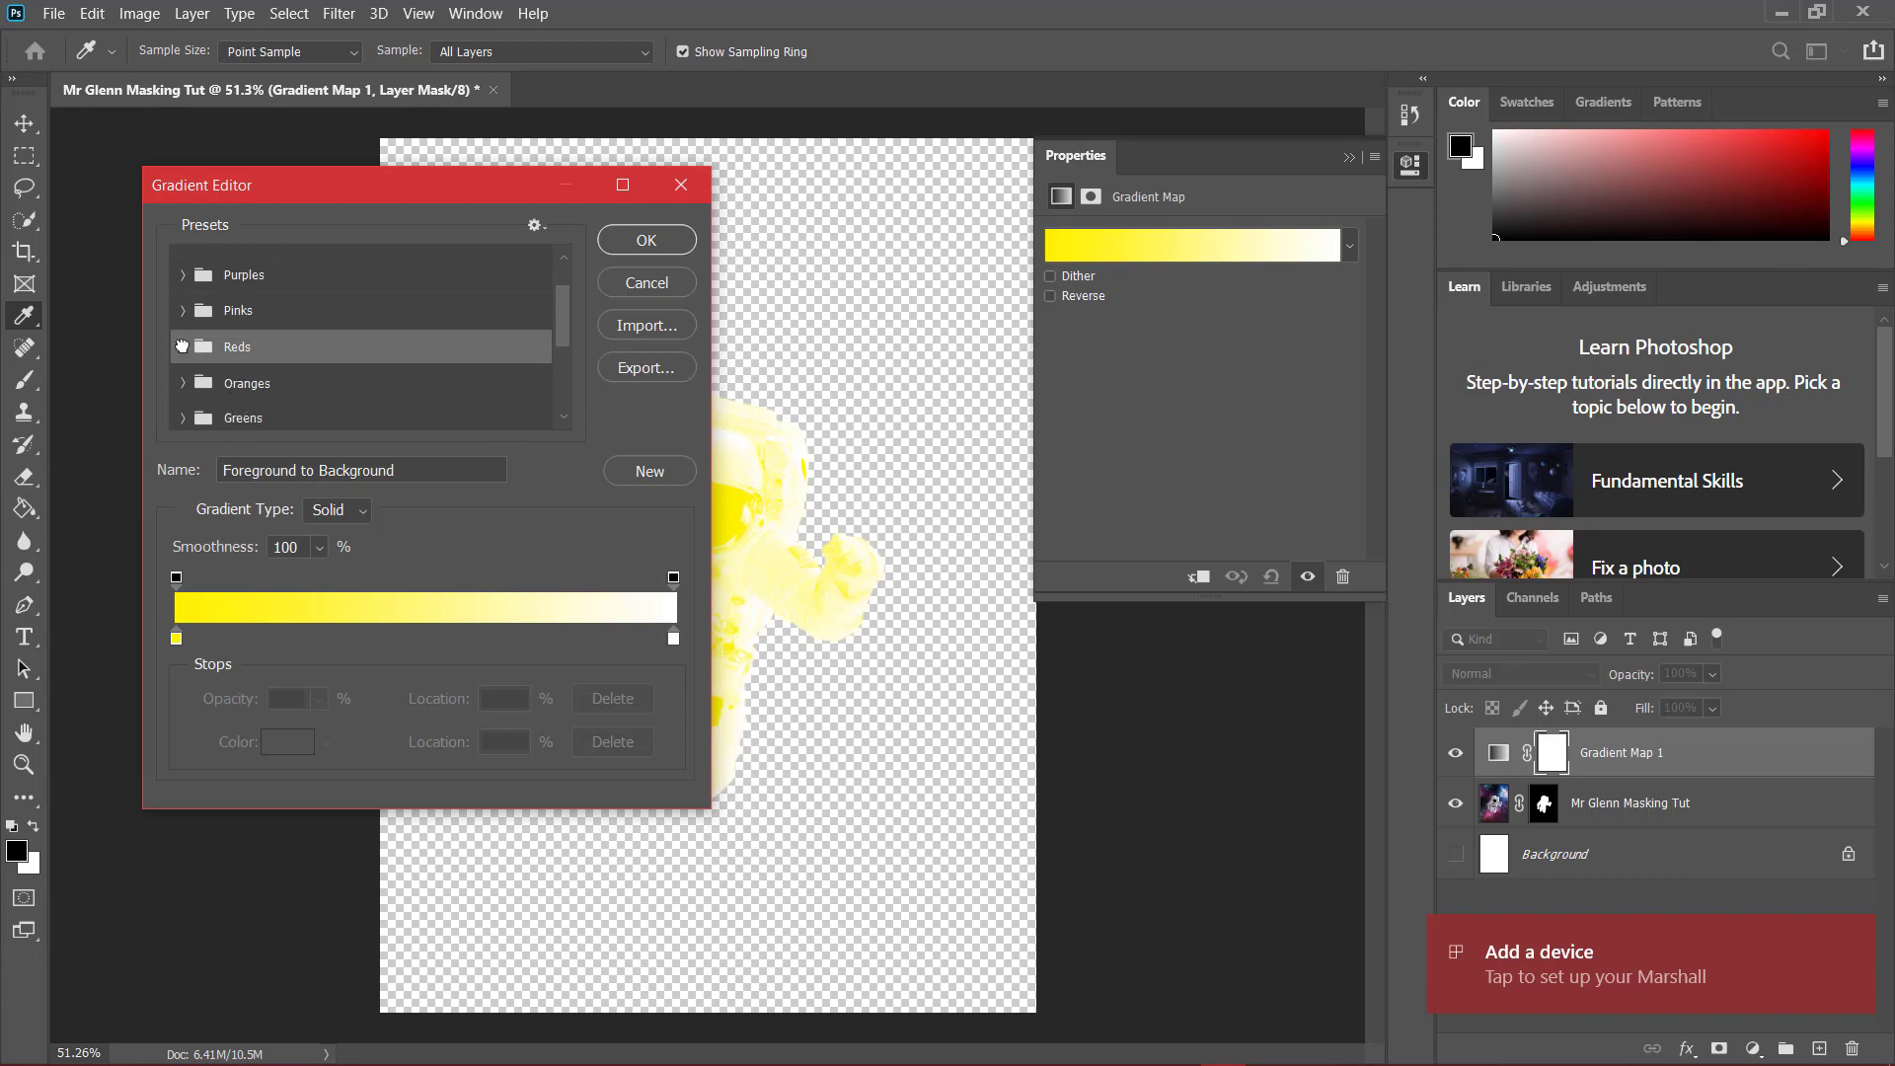
left_click(182, 347)
left_click(251, 386)
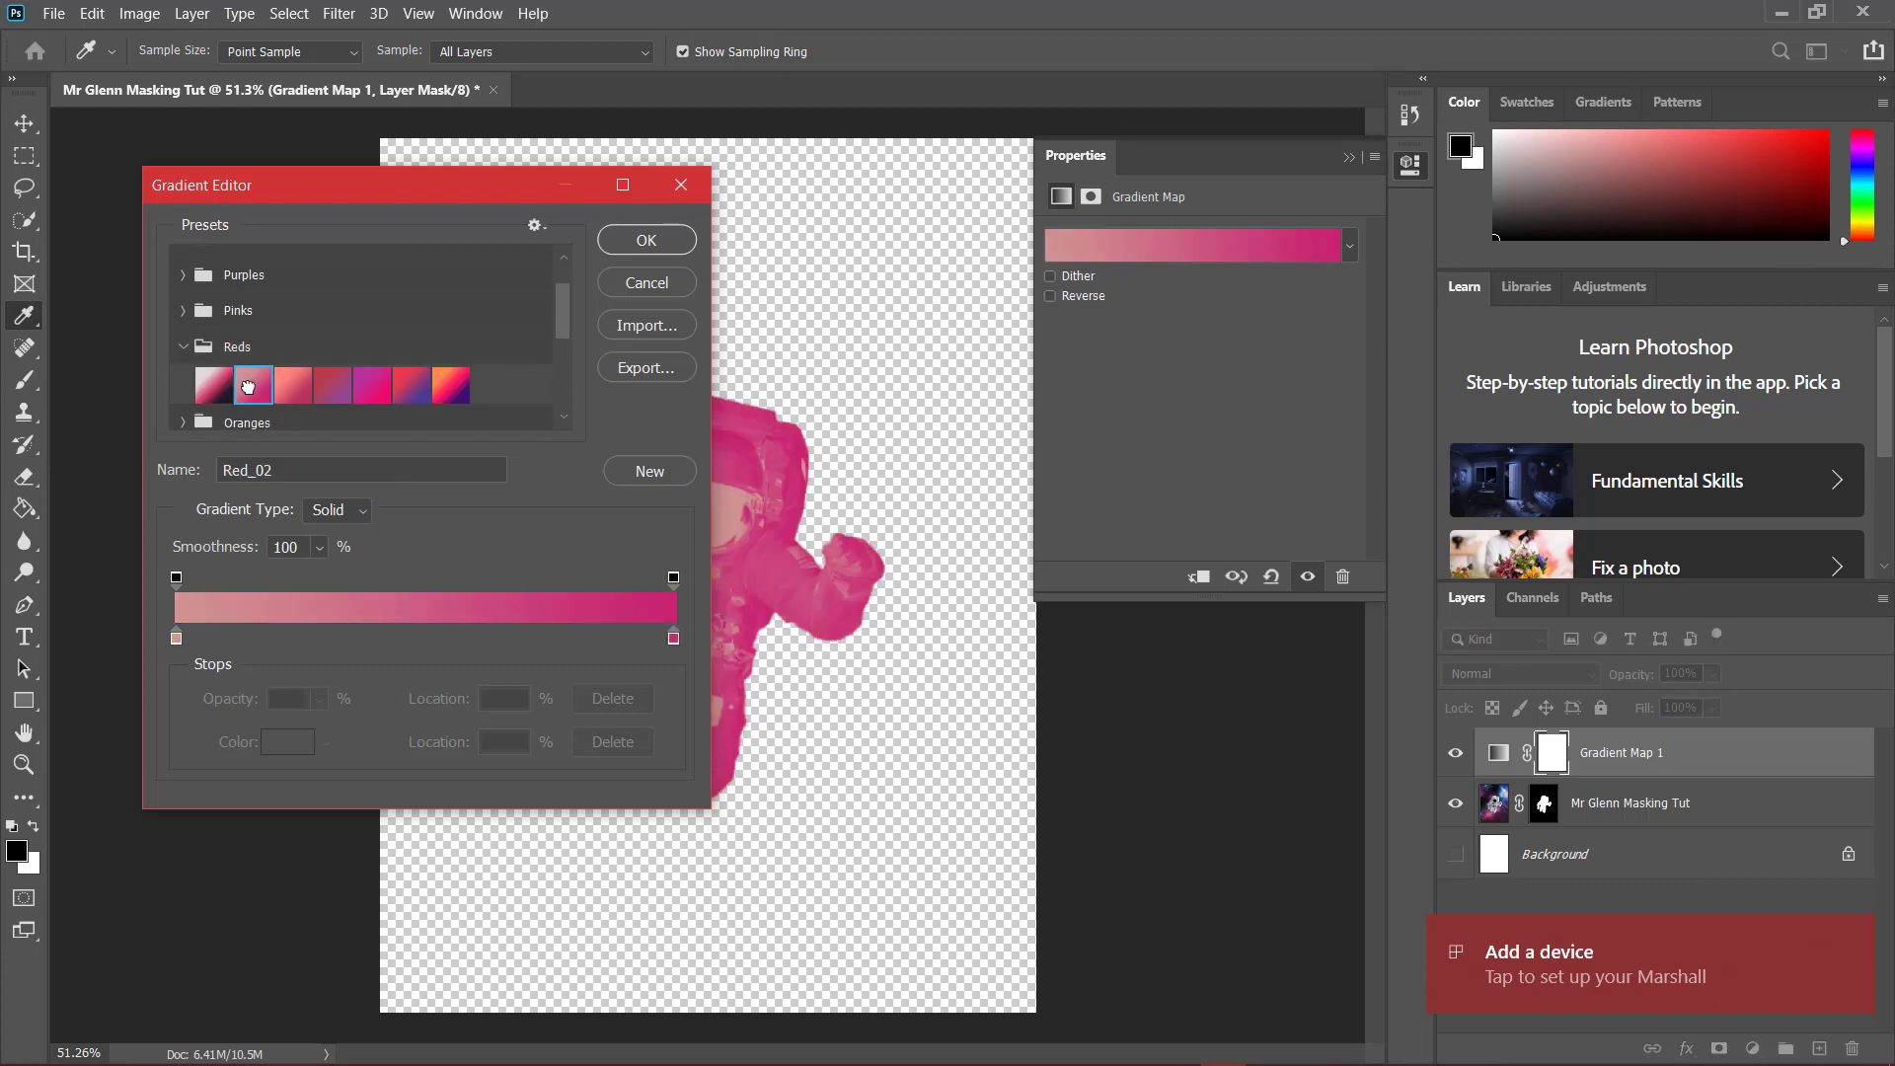
left_click_drag(500, 191, 1410, 184)
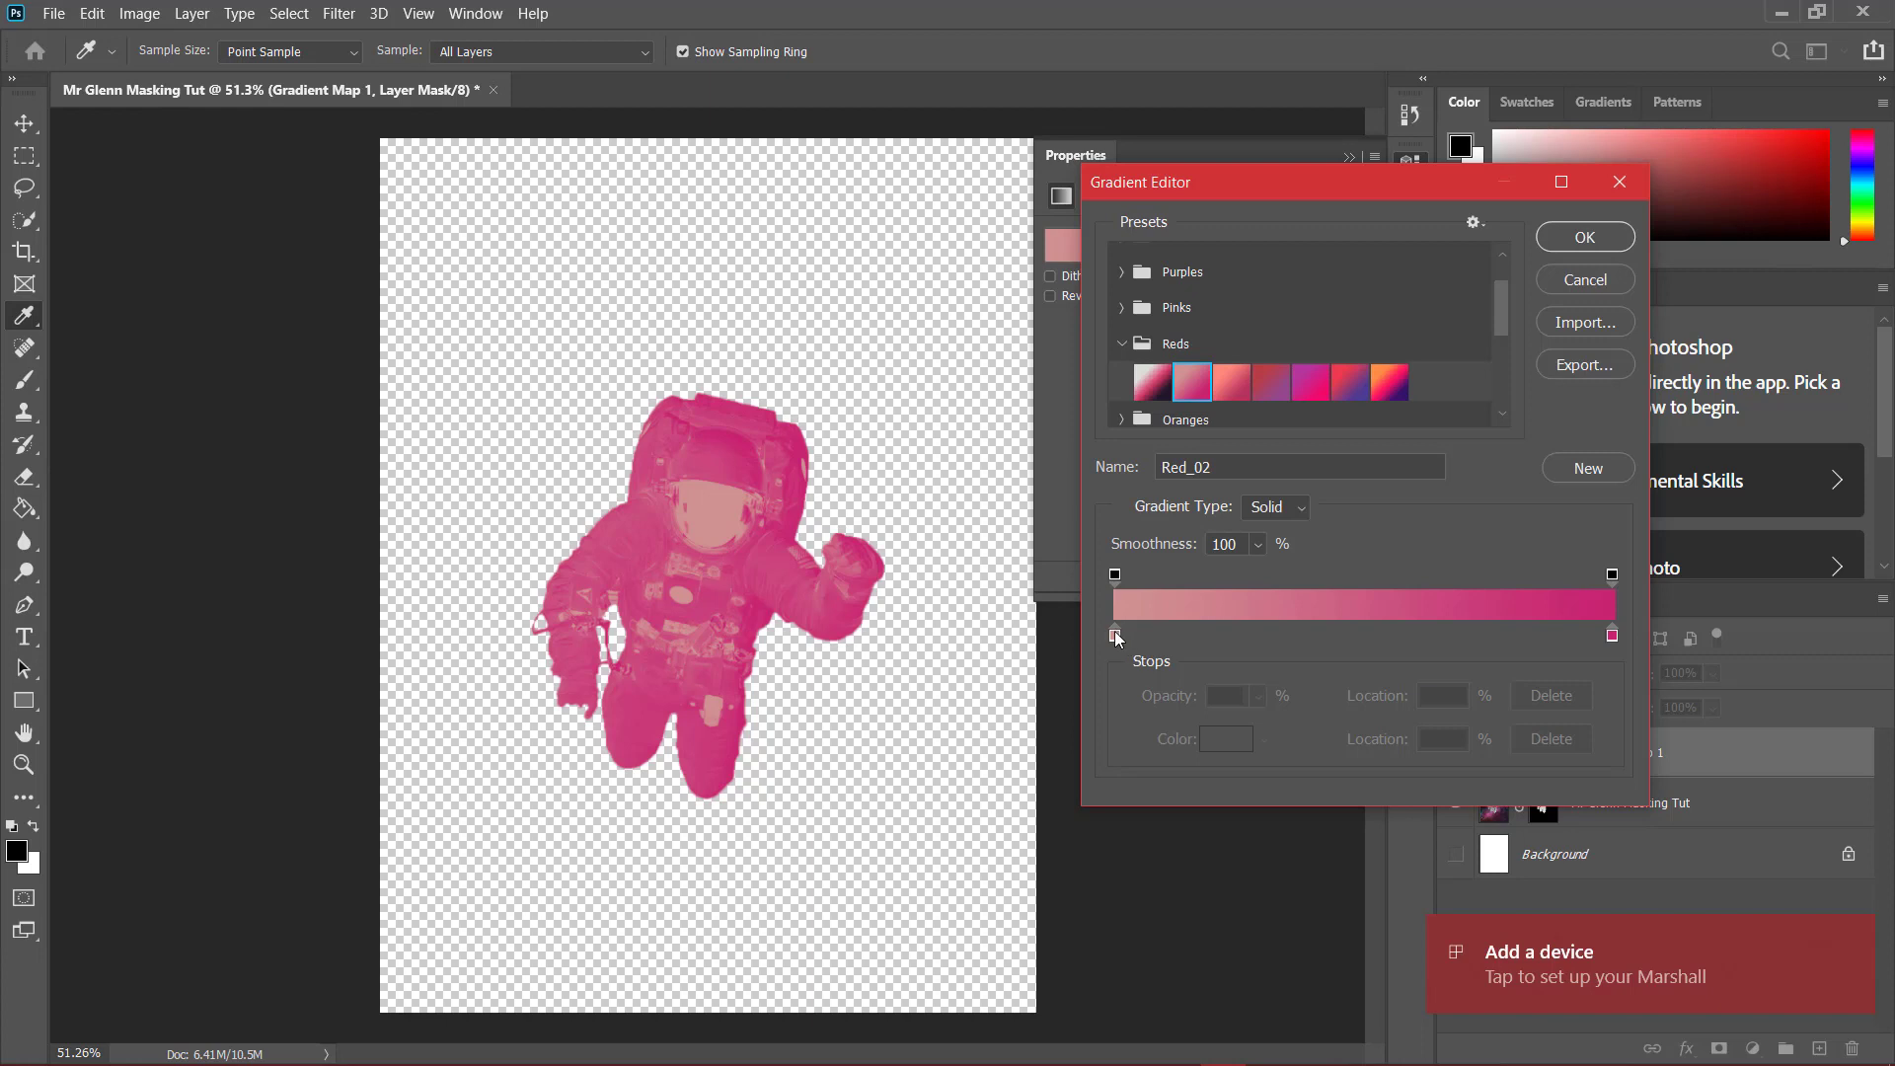
Move the gradient's light pink stop to 30%, its magenta stop to 73% and the midpoint between them to 75%
left_click_drag(1115, 634, 1264, 636)
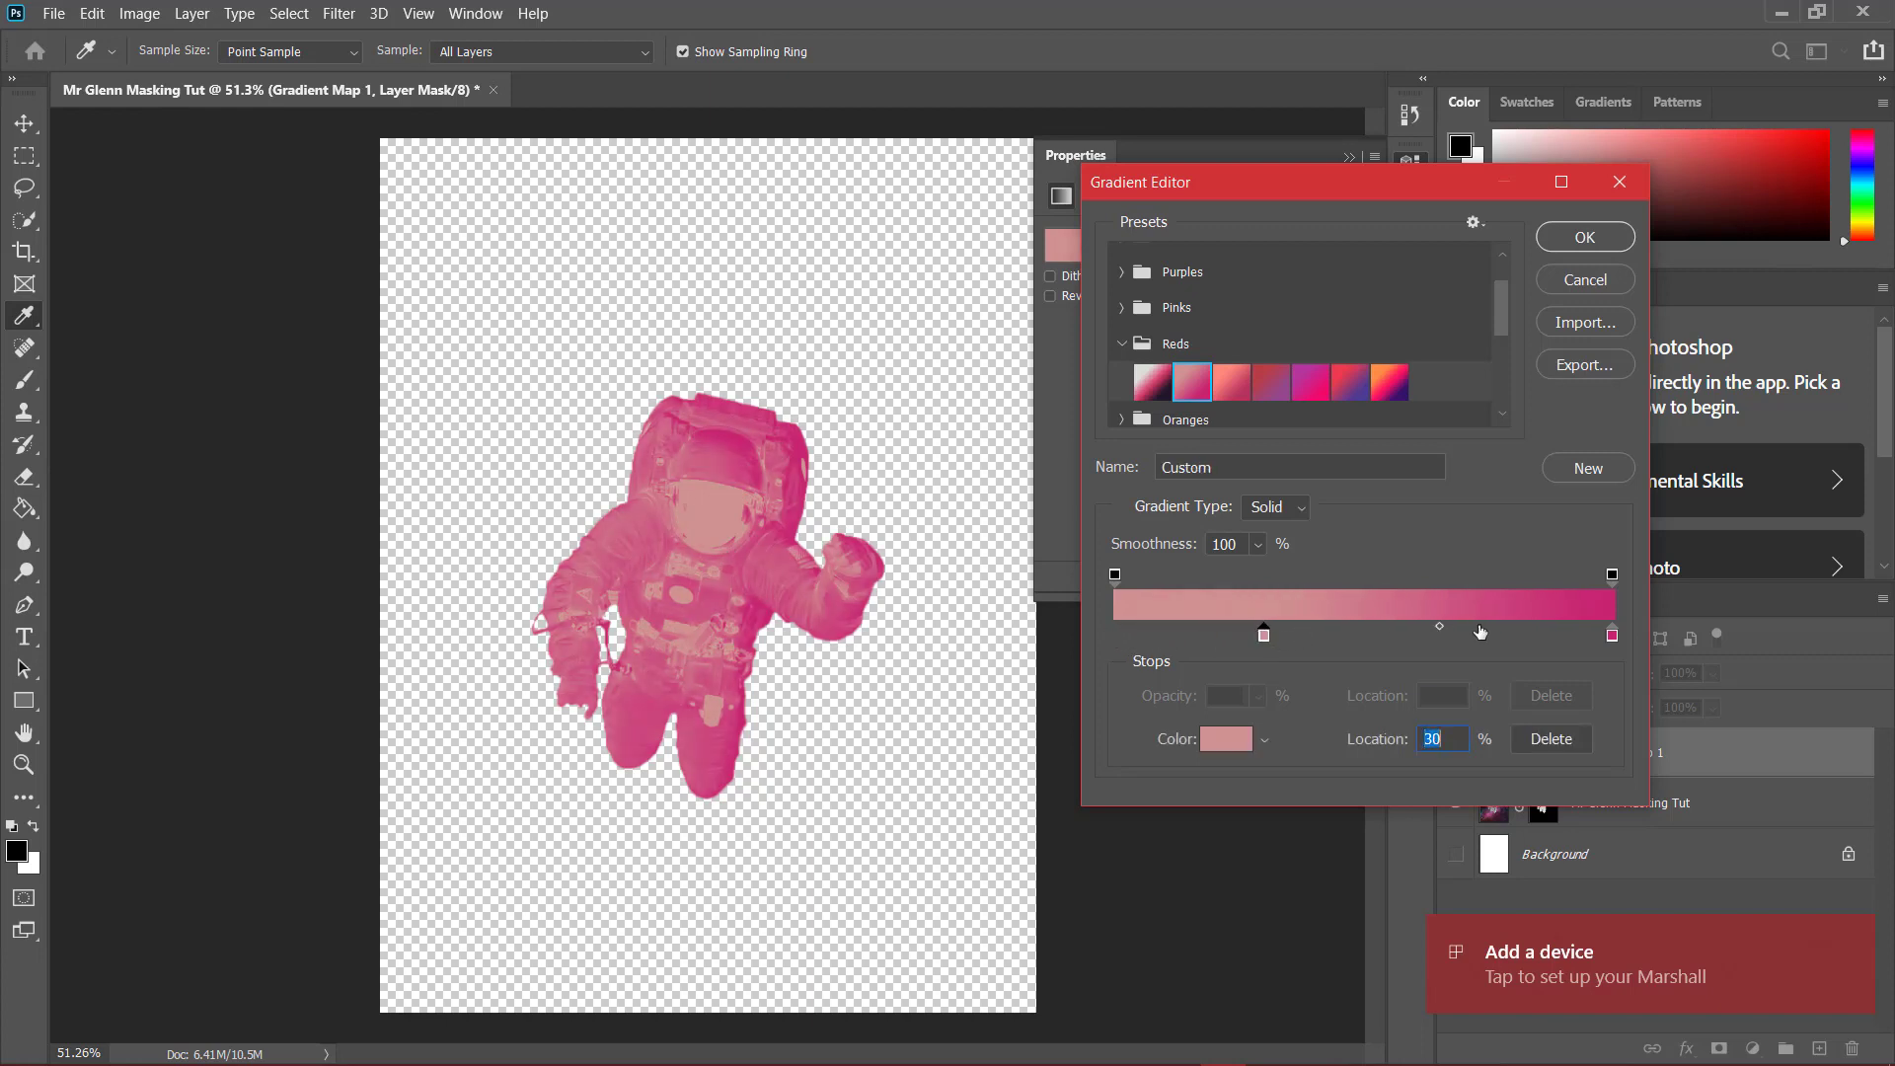
left_click_drag(1613, 635, 1482, 656)
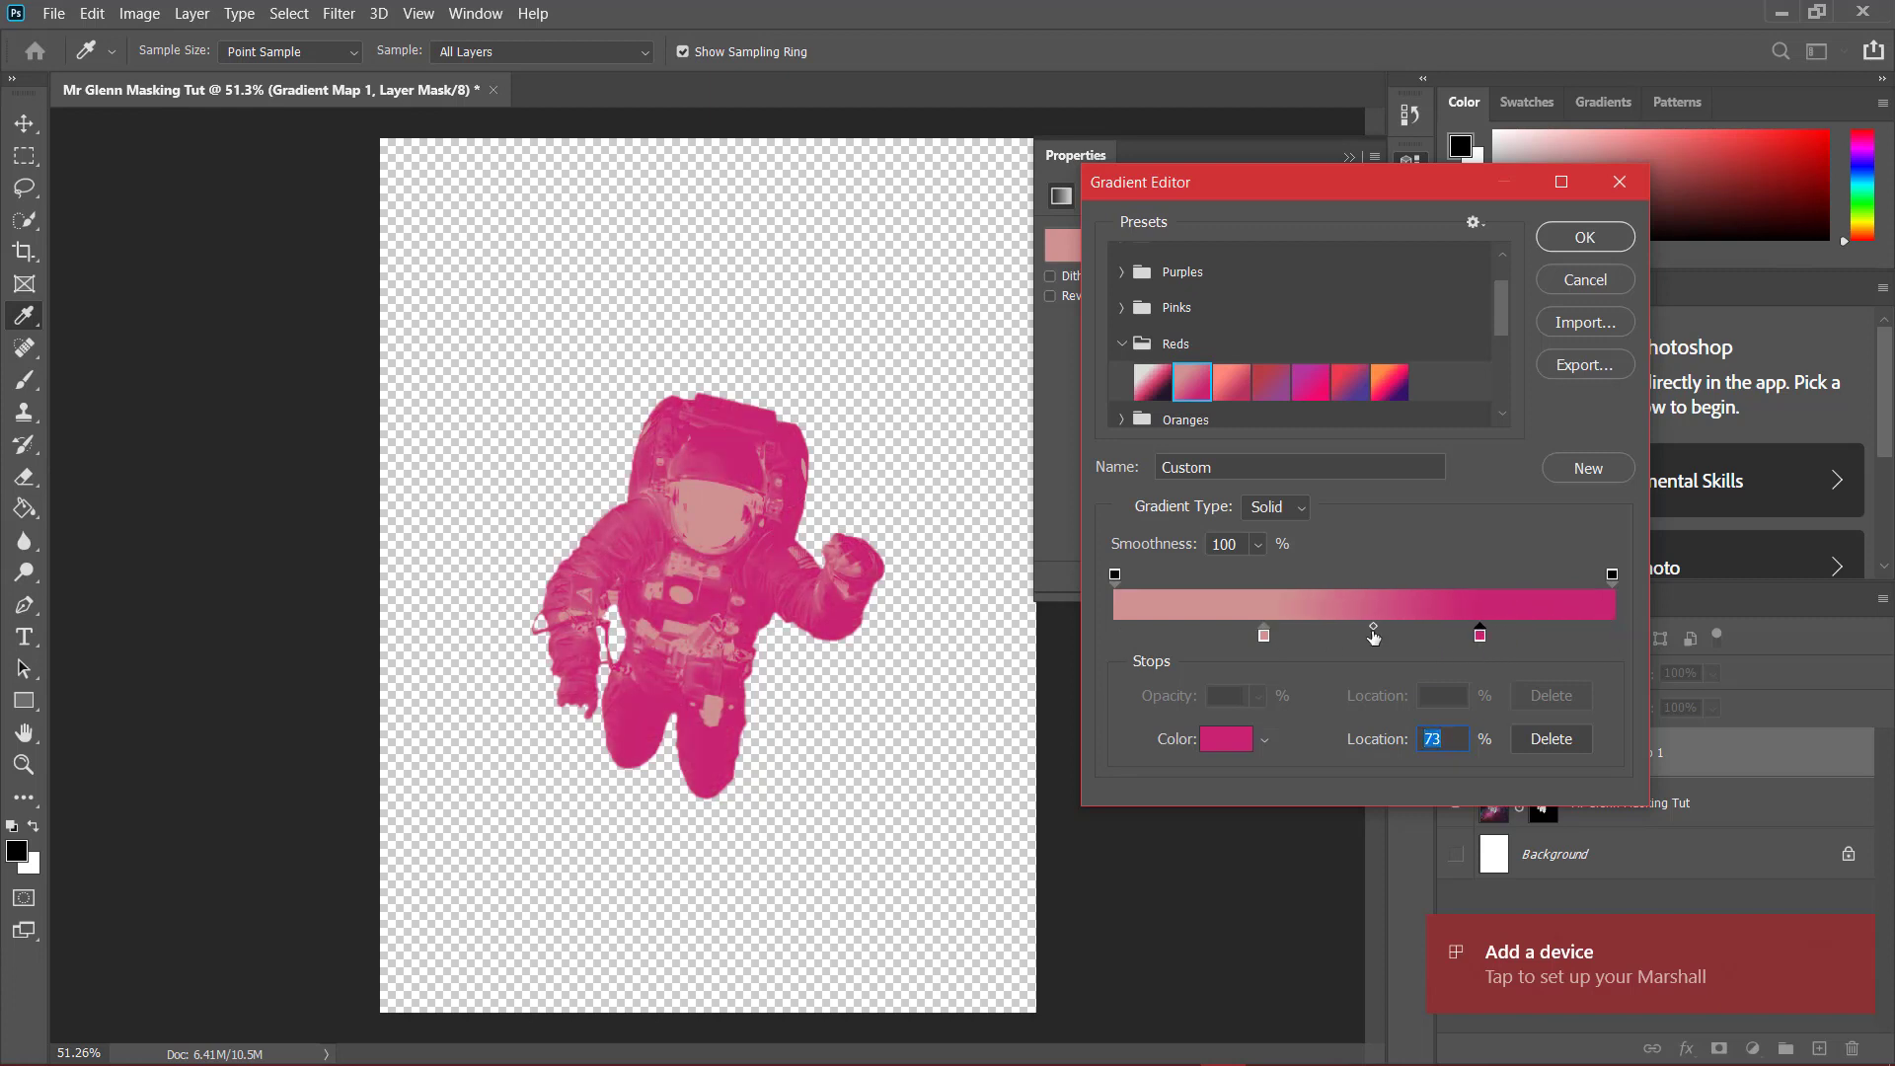
left_click_drag(1373, 627, 1427, 628)
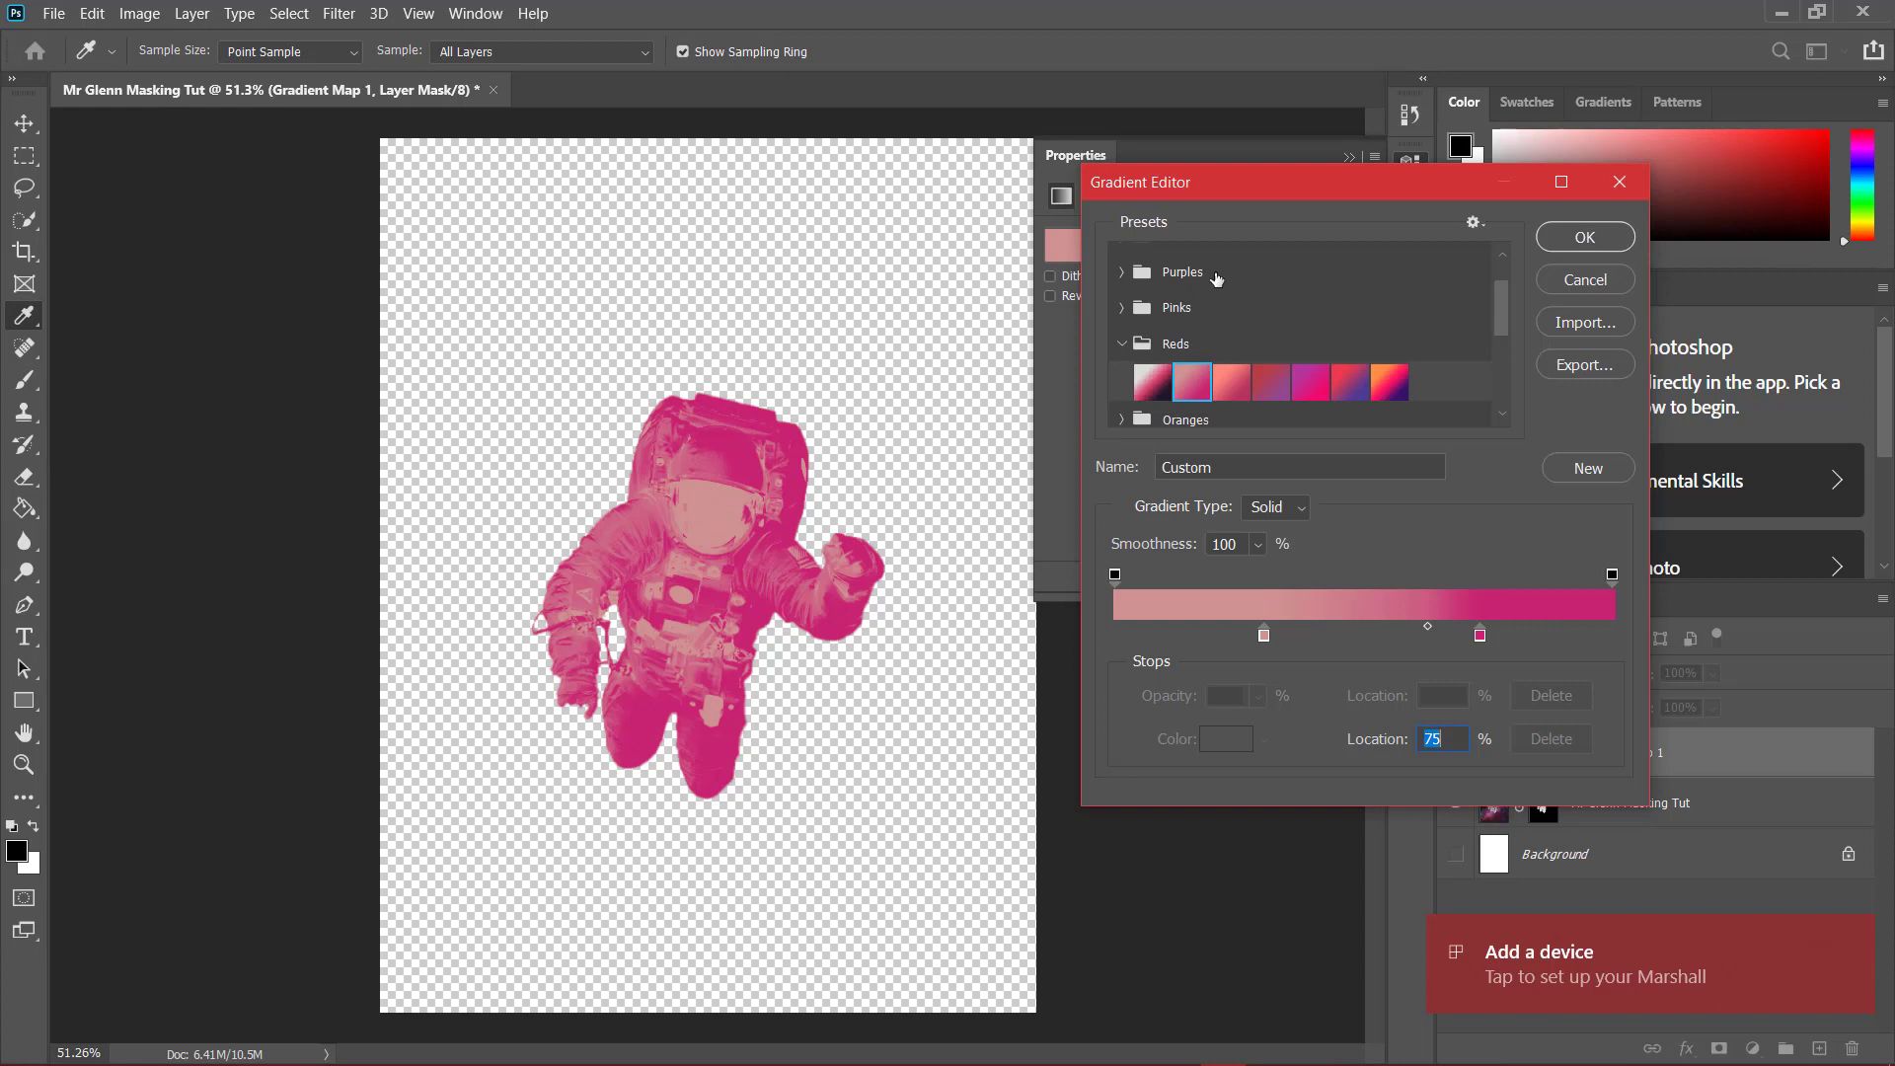
Discard the gradient edits and delete the Gradient Map adjustment layer
left_click(1619, 182)
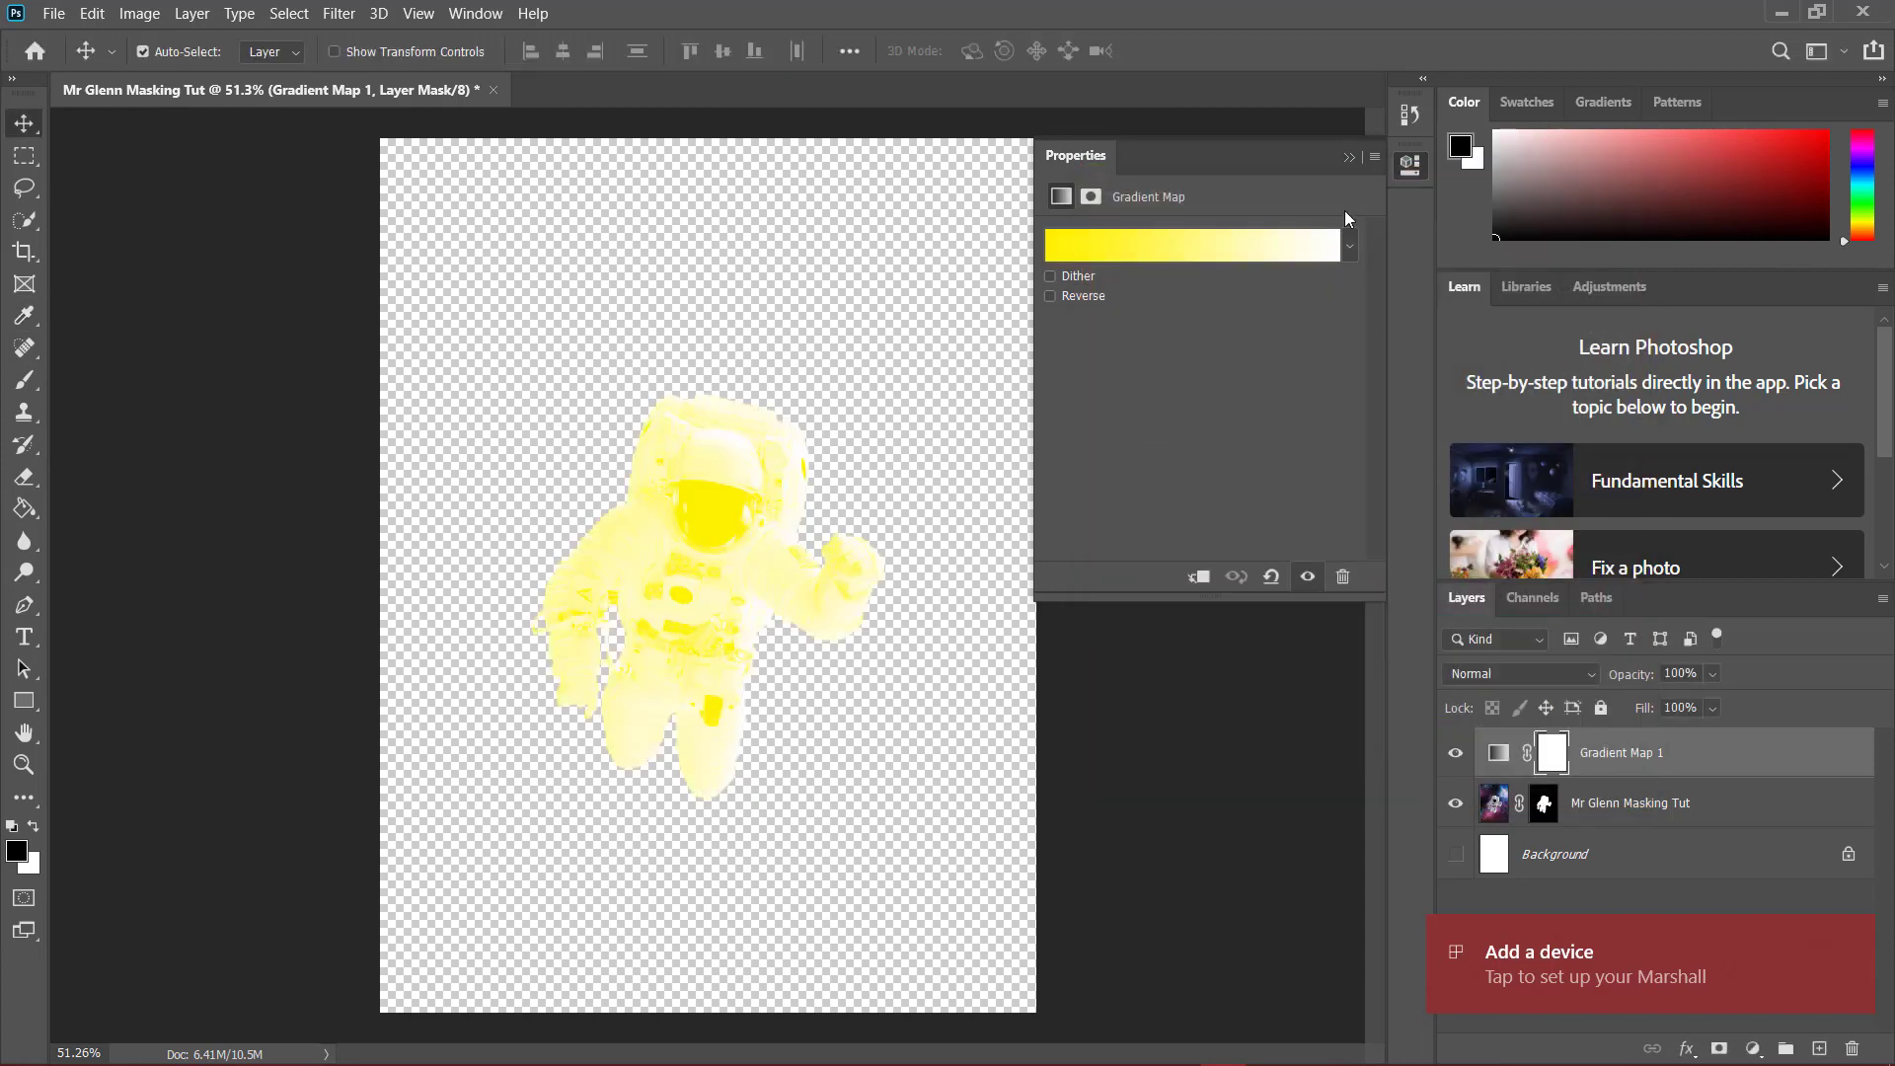
left_click(1348, 156)
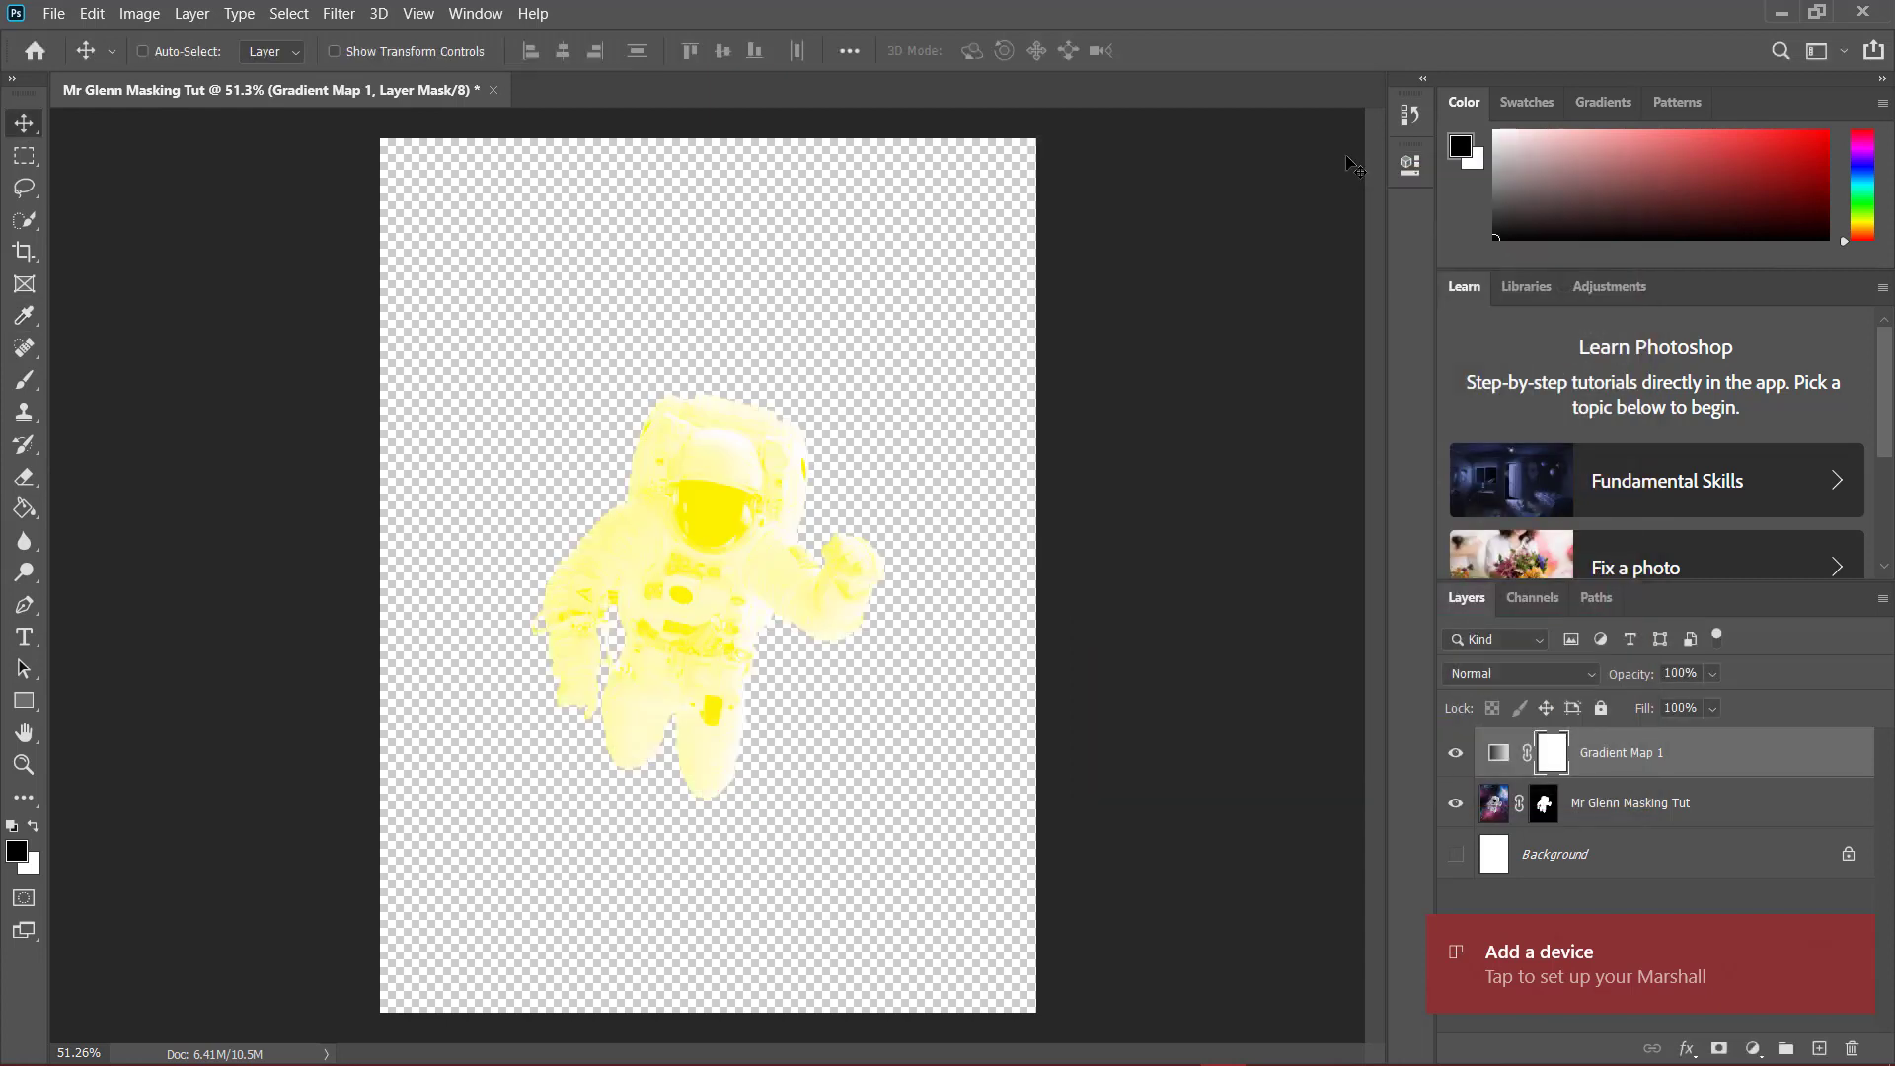
key("Delete")
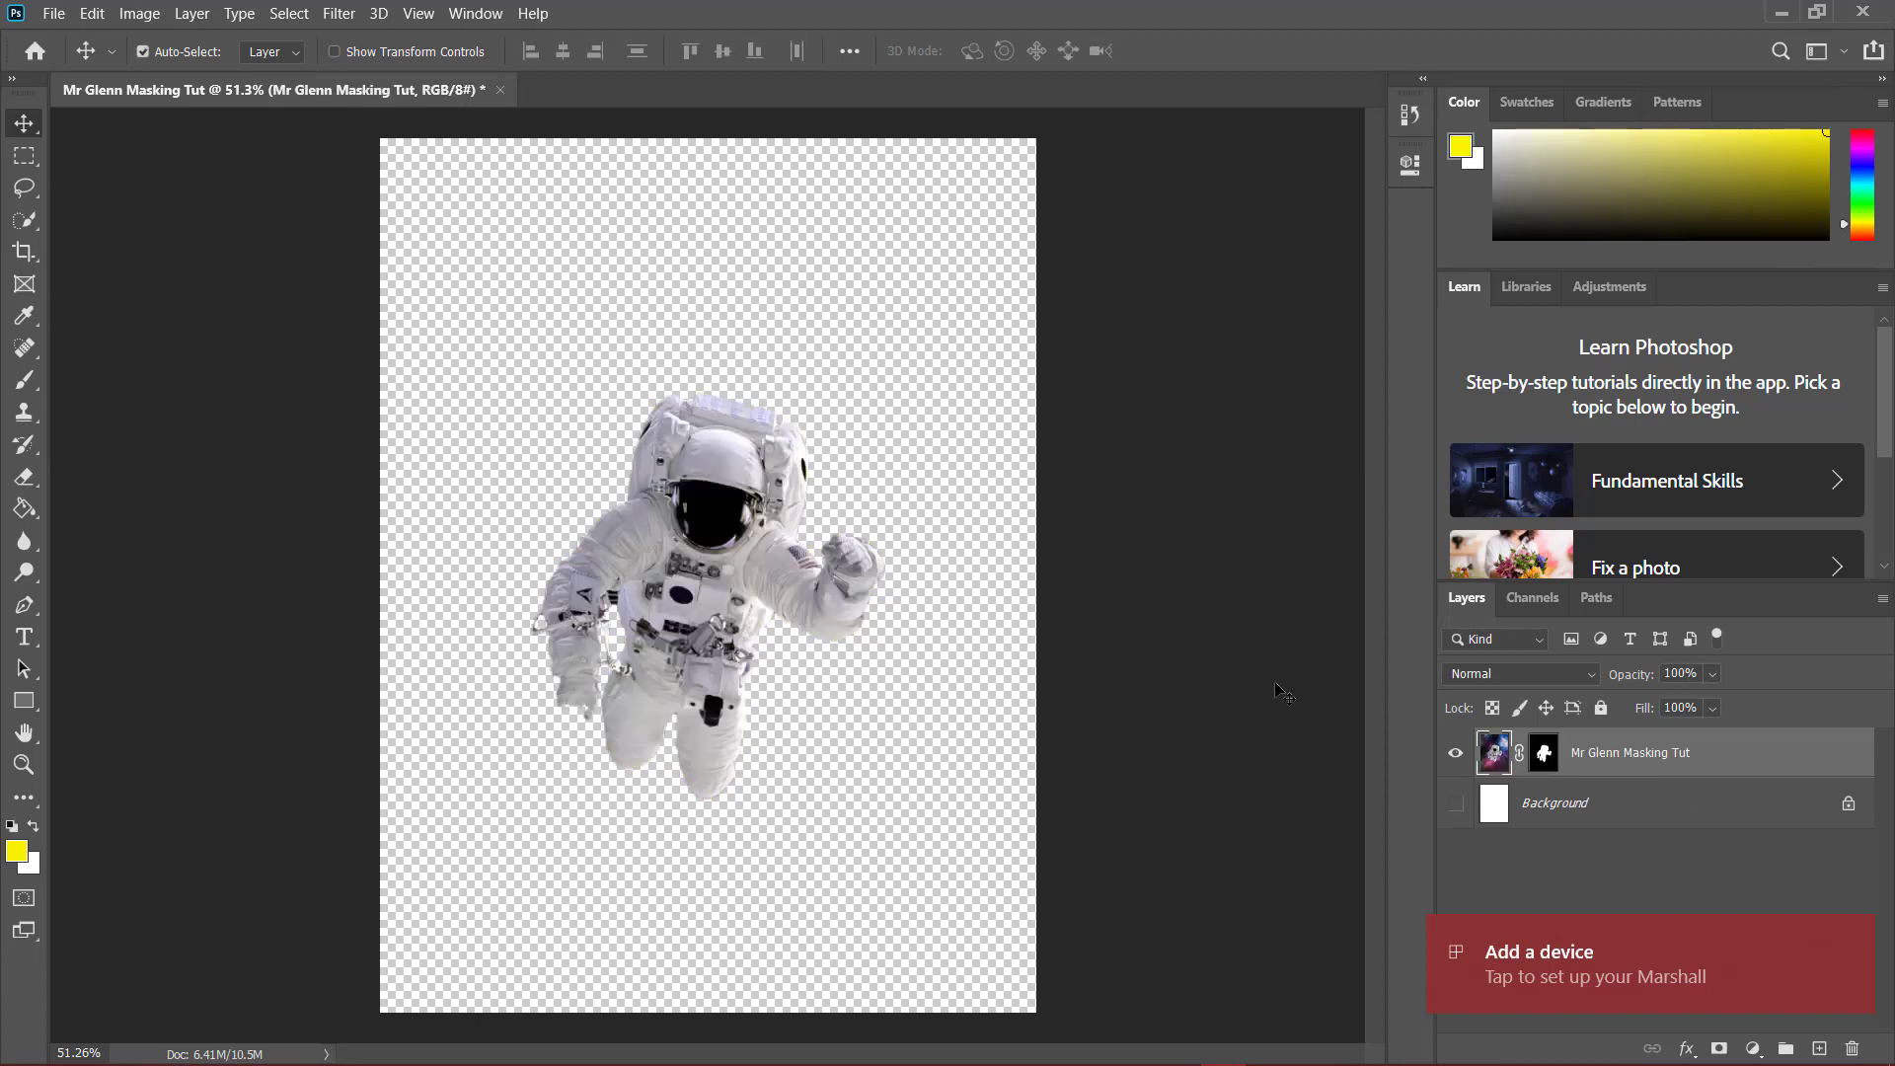
left_click(1853, 938)
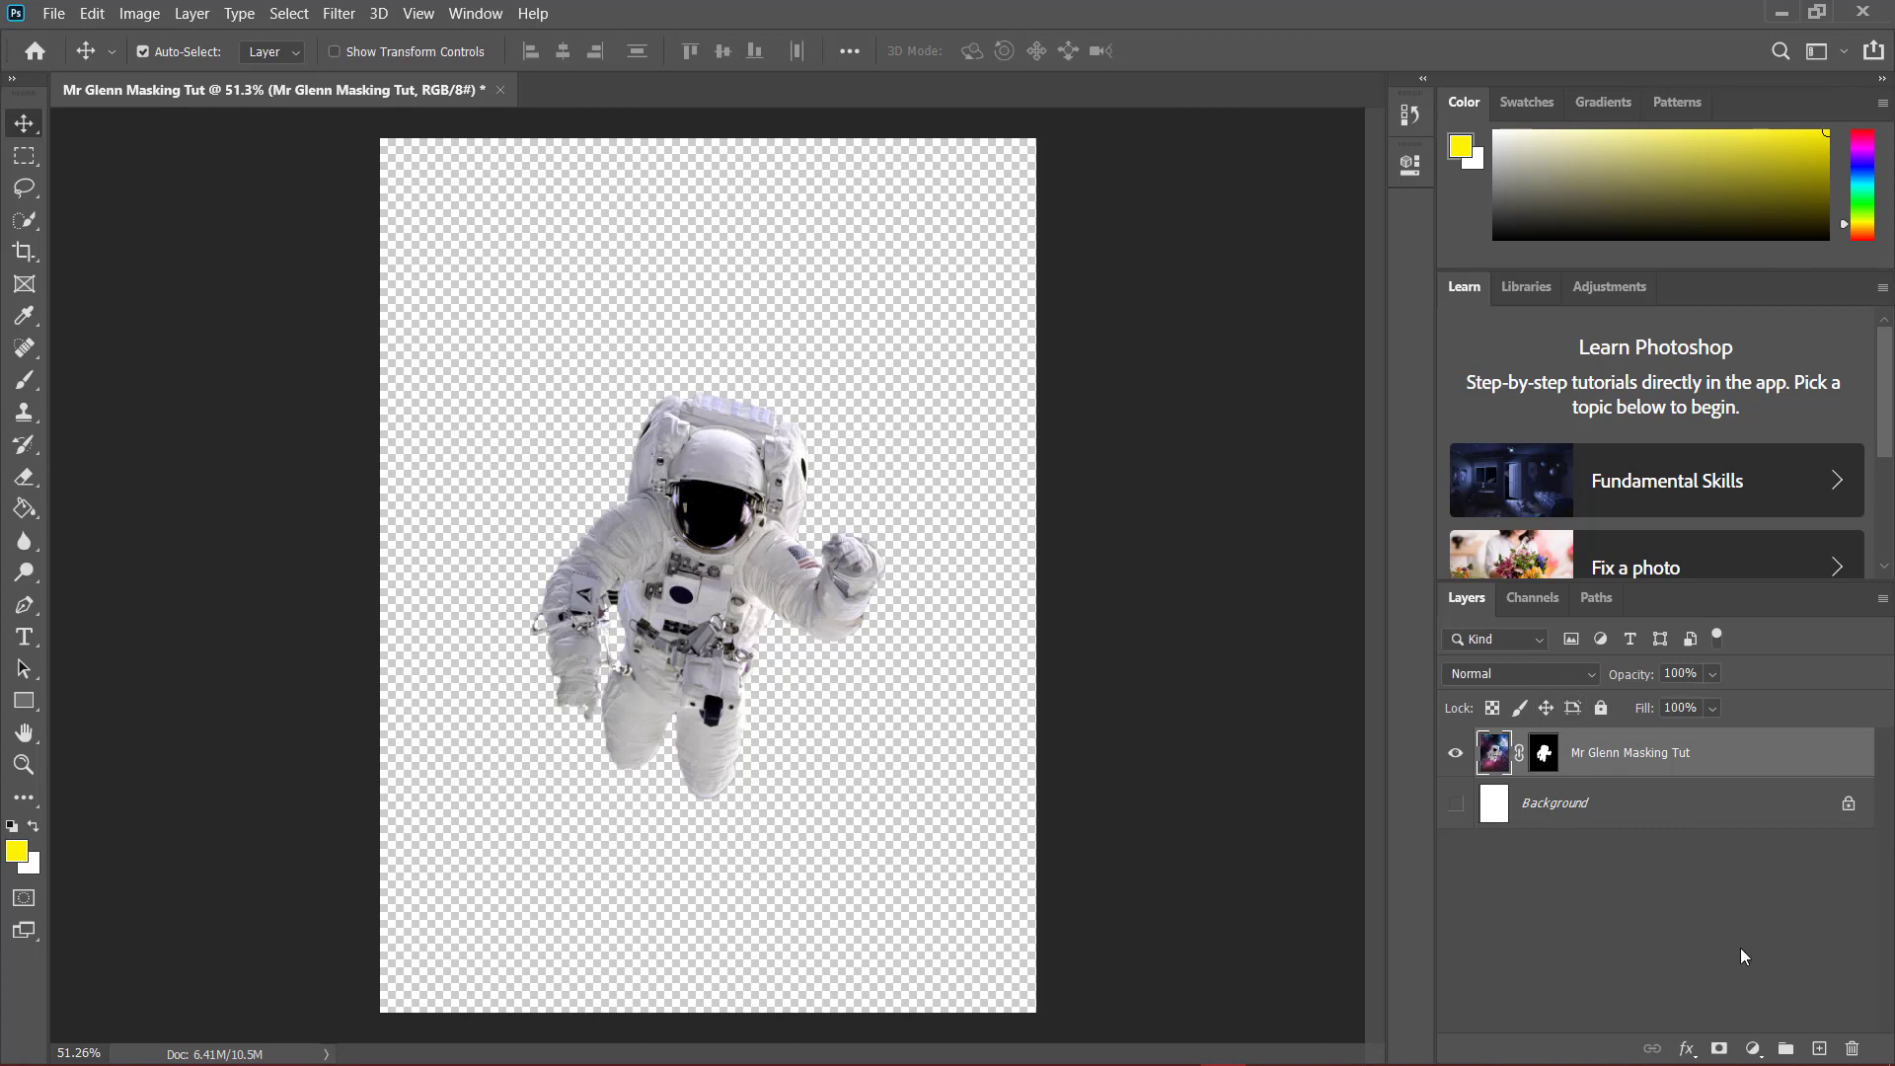
left_click(1754, 1048)
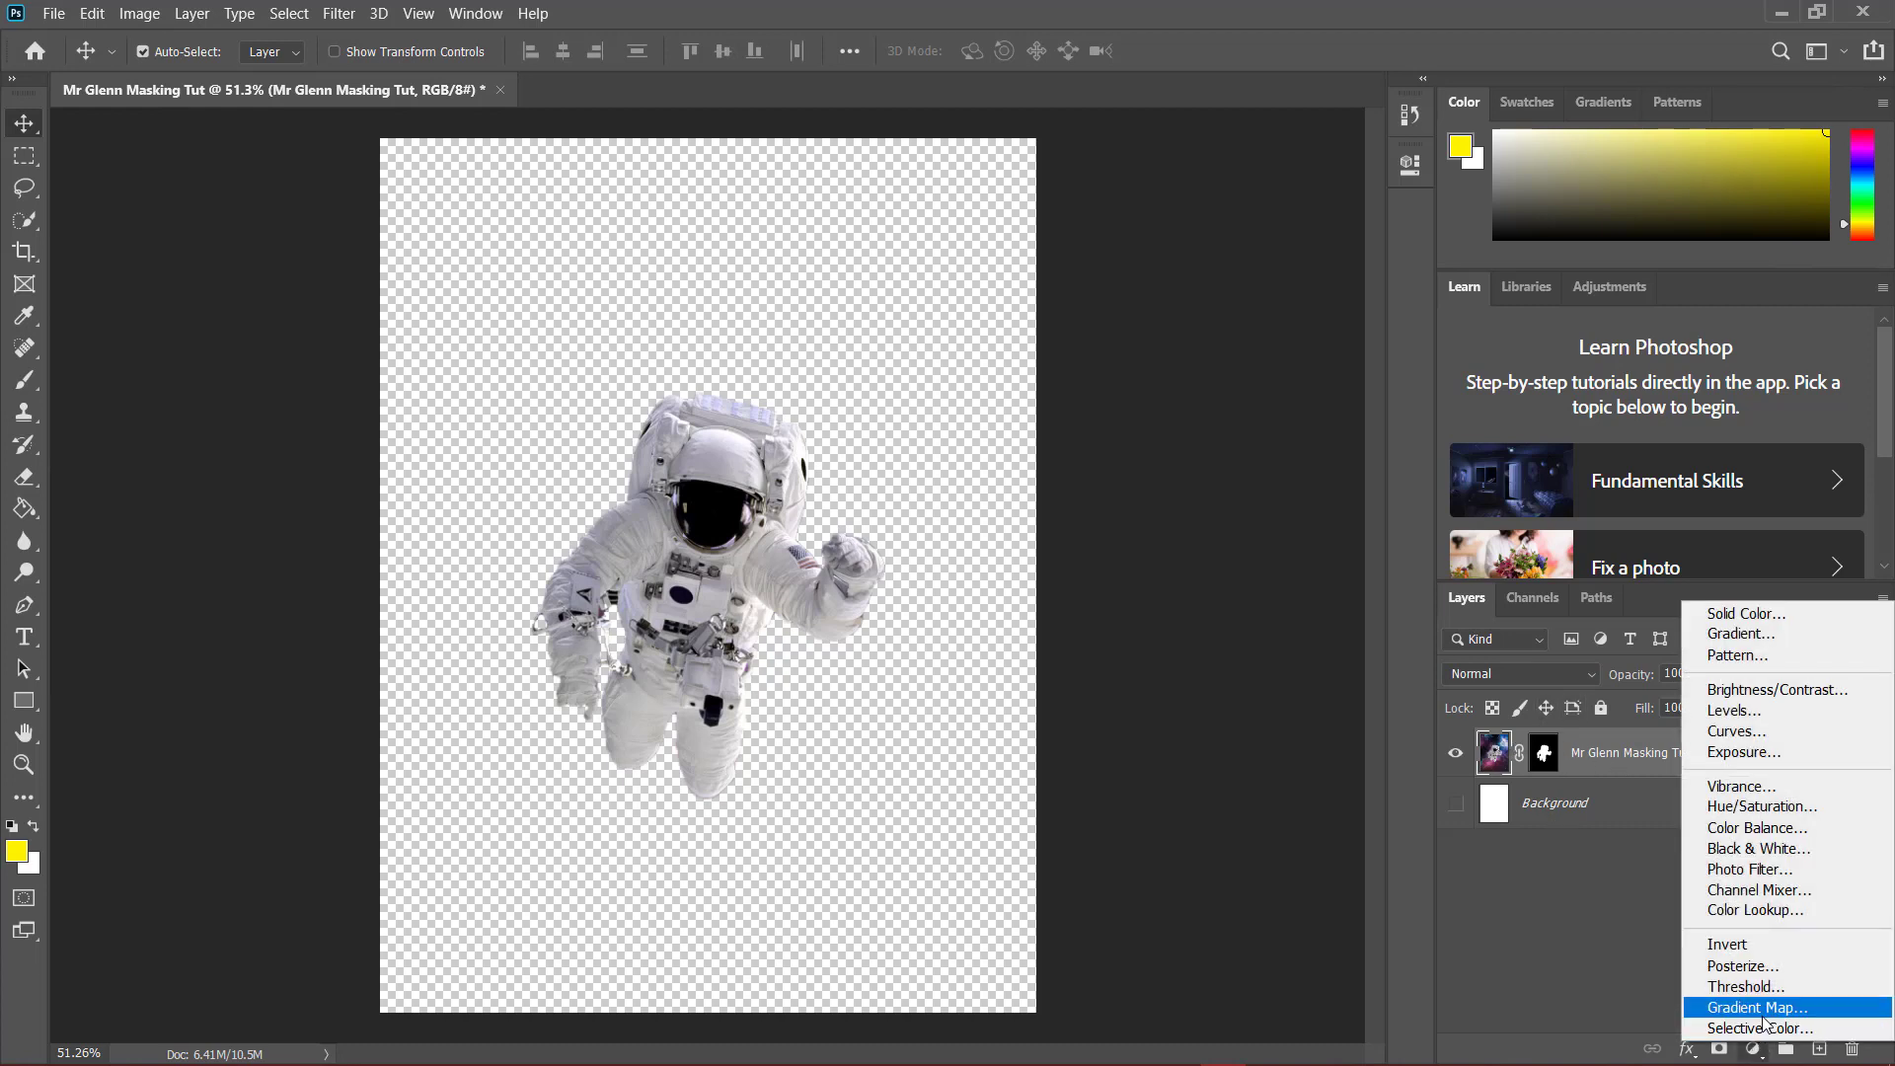
left_click(1570, 980)
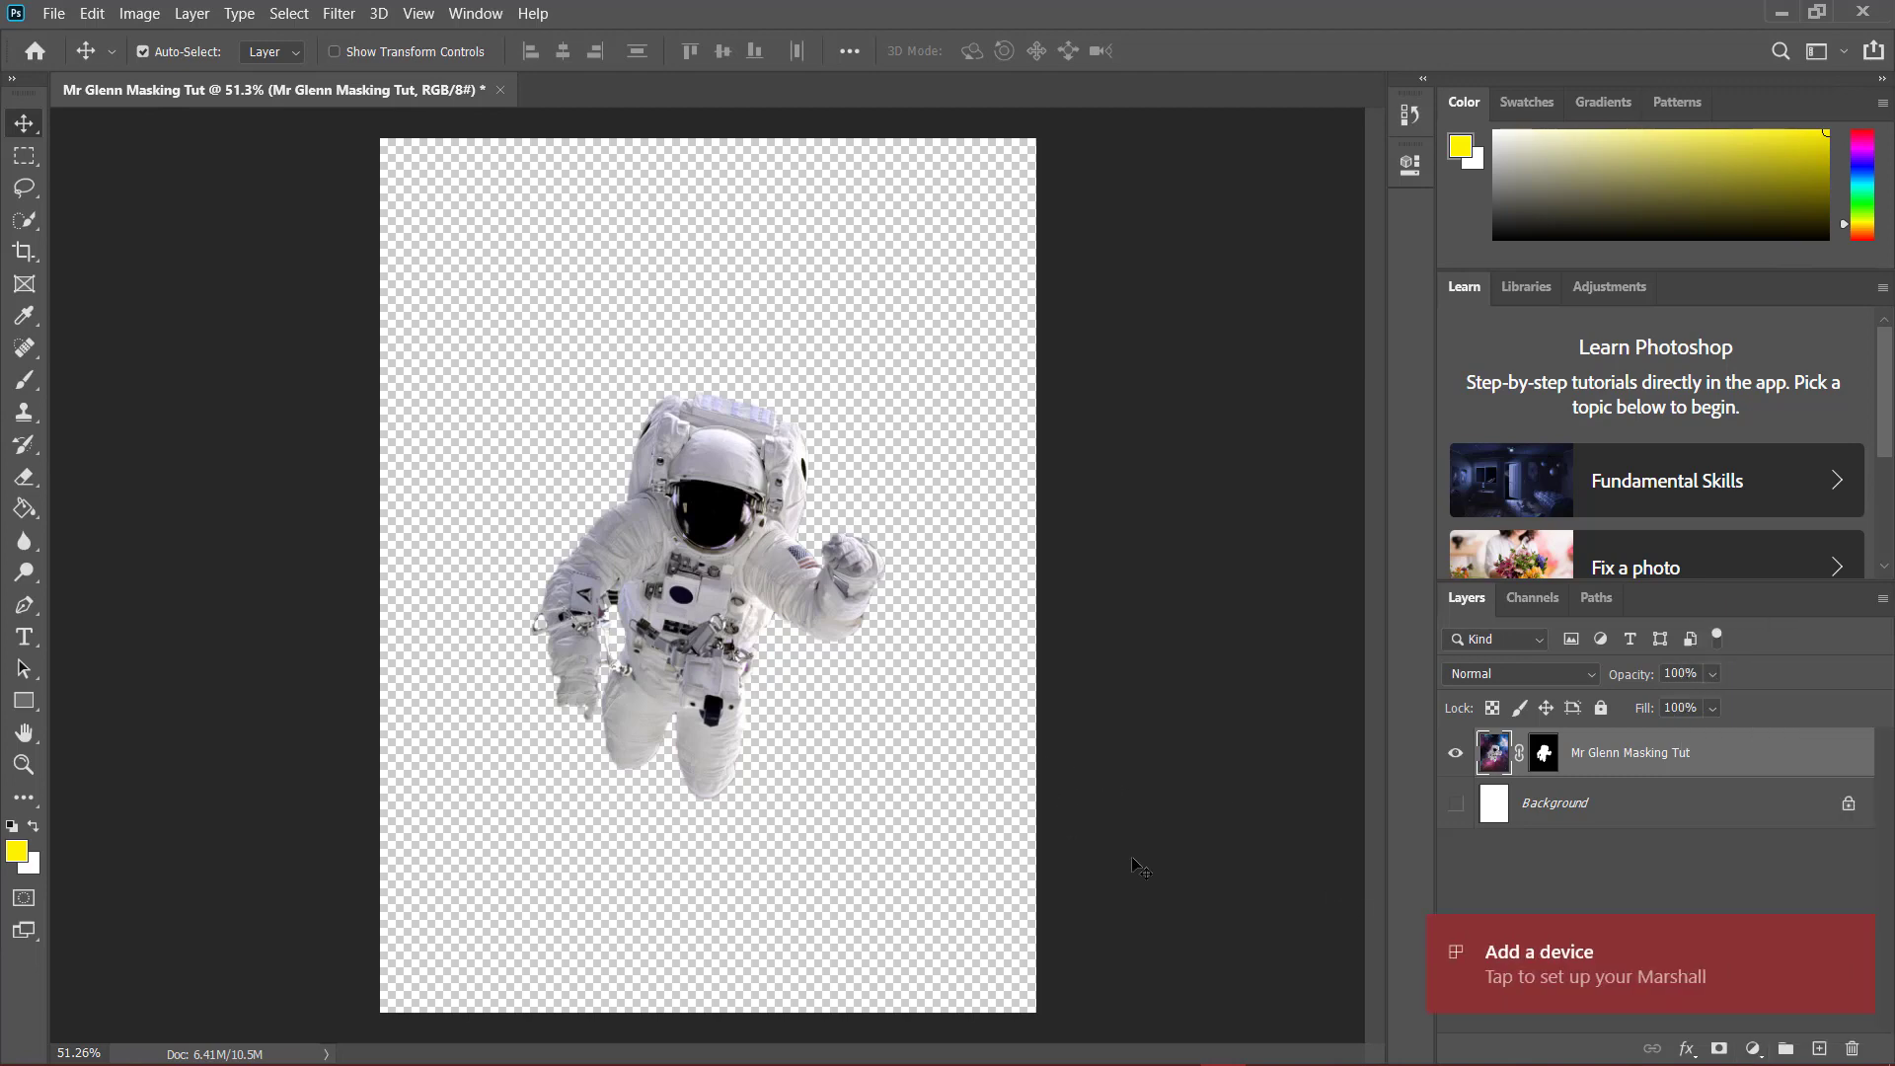
Switch to Google Drive in Chrome and open the Duotone Gradients folder inside Photoshop > Gradients and Presets
key("alt+Tab")
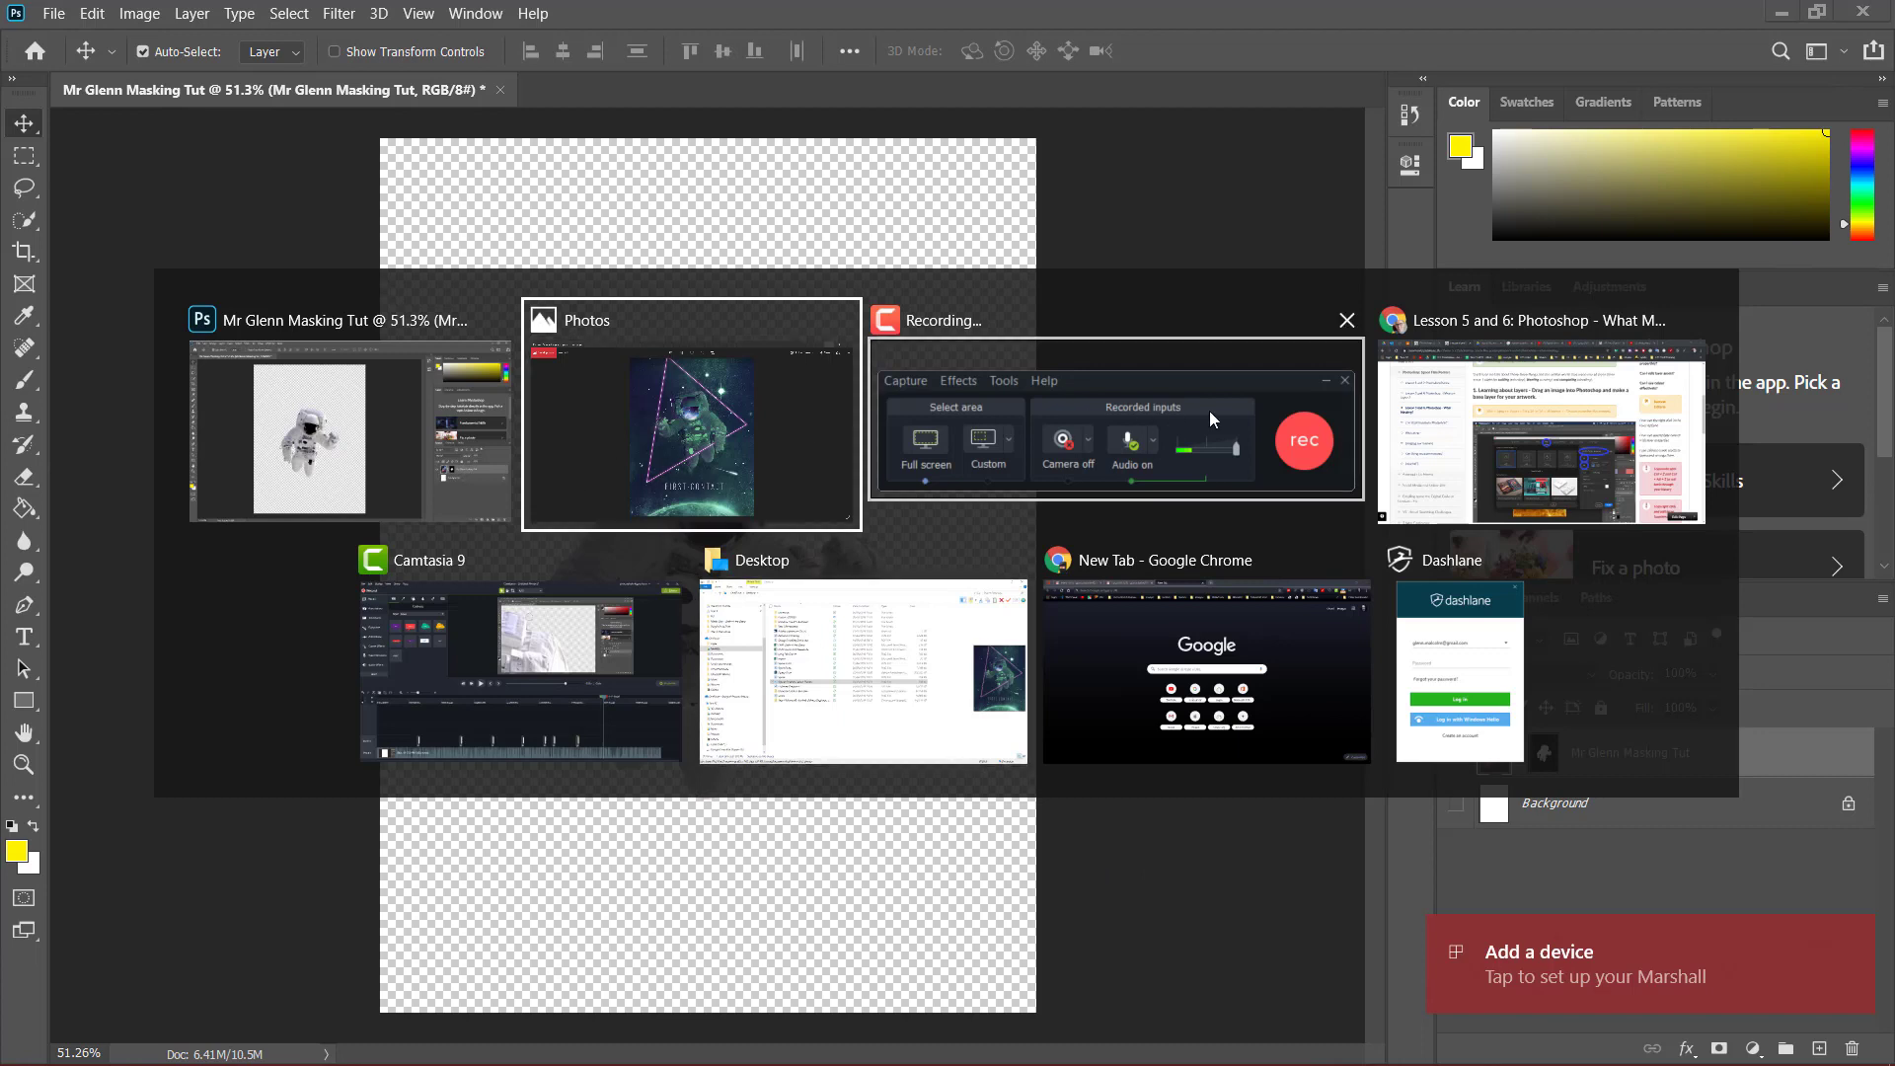
left_click(1453, 409)
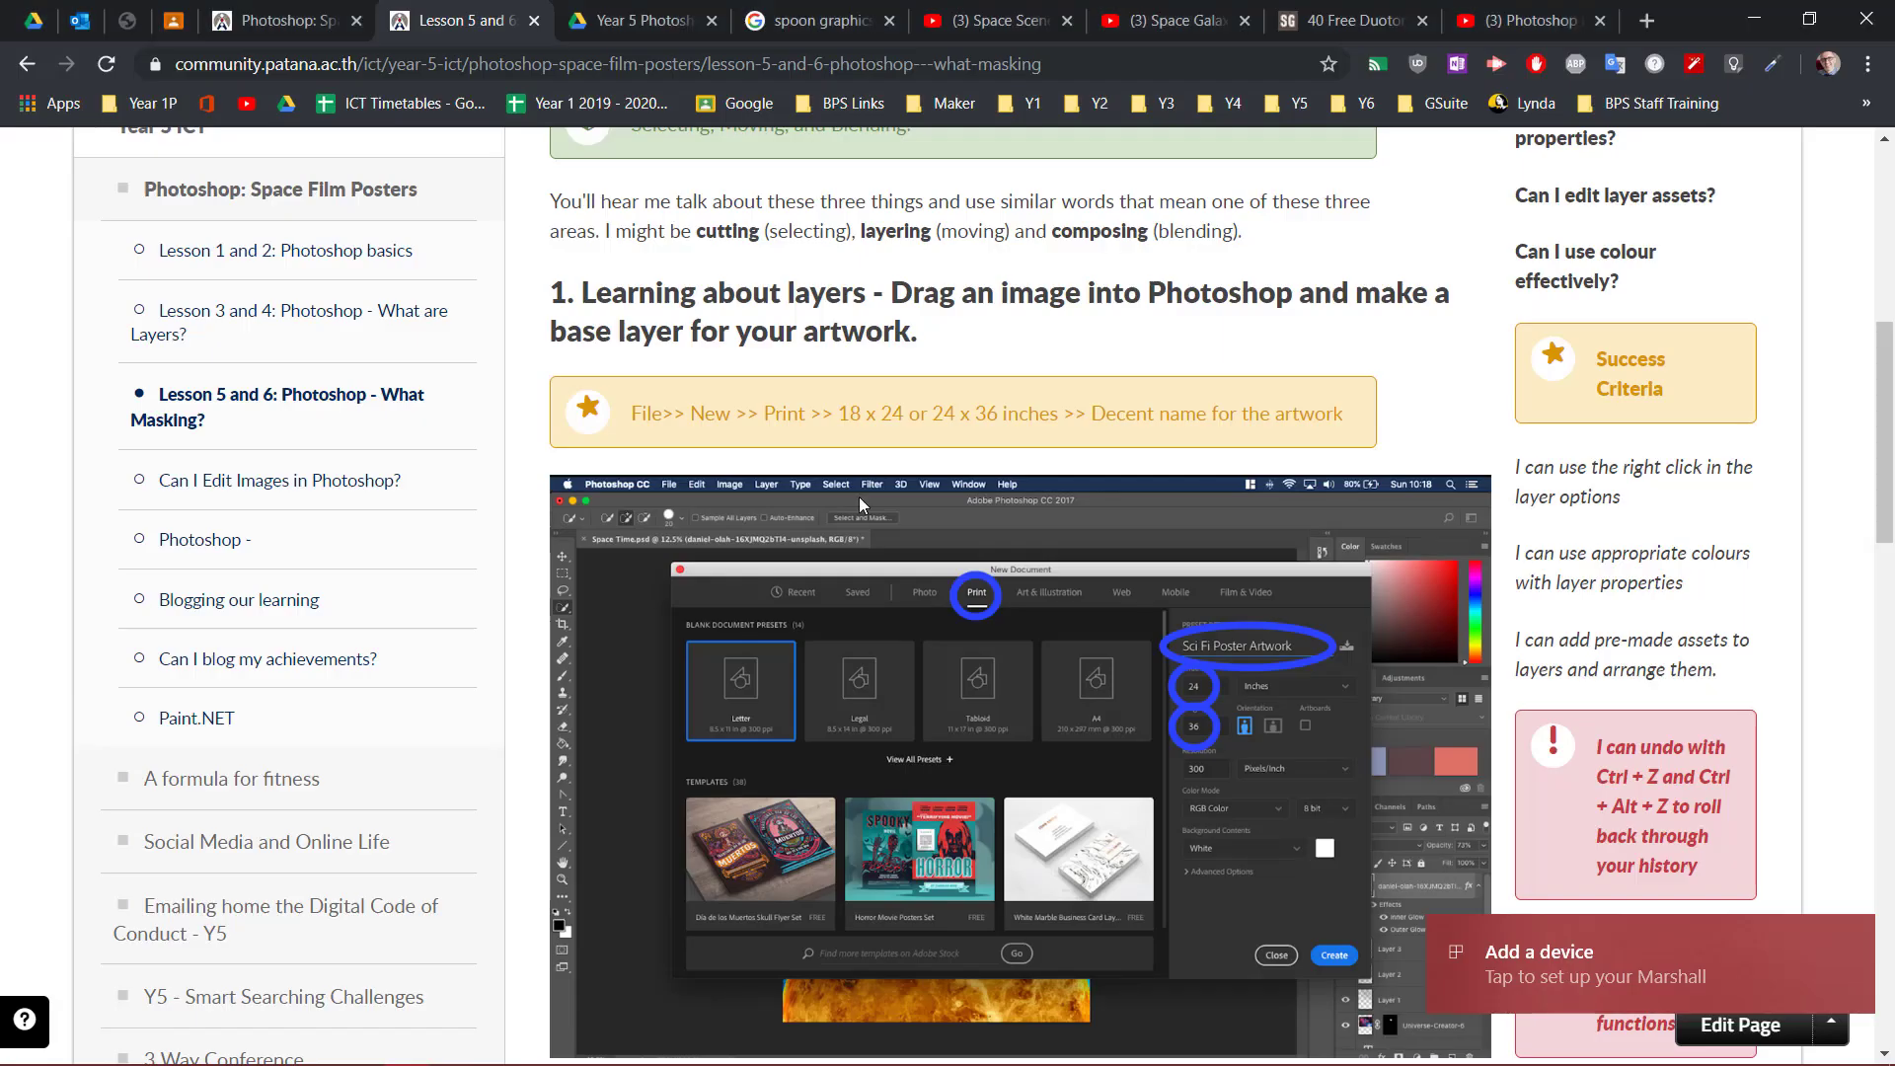
left_click(35, 22)
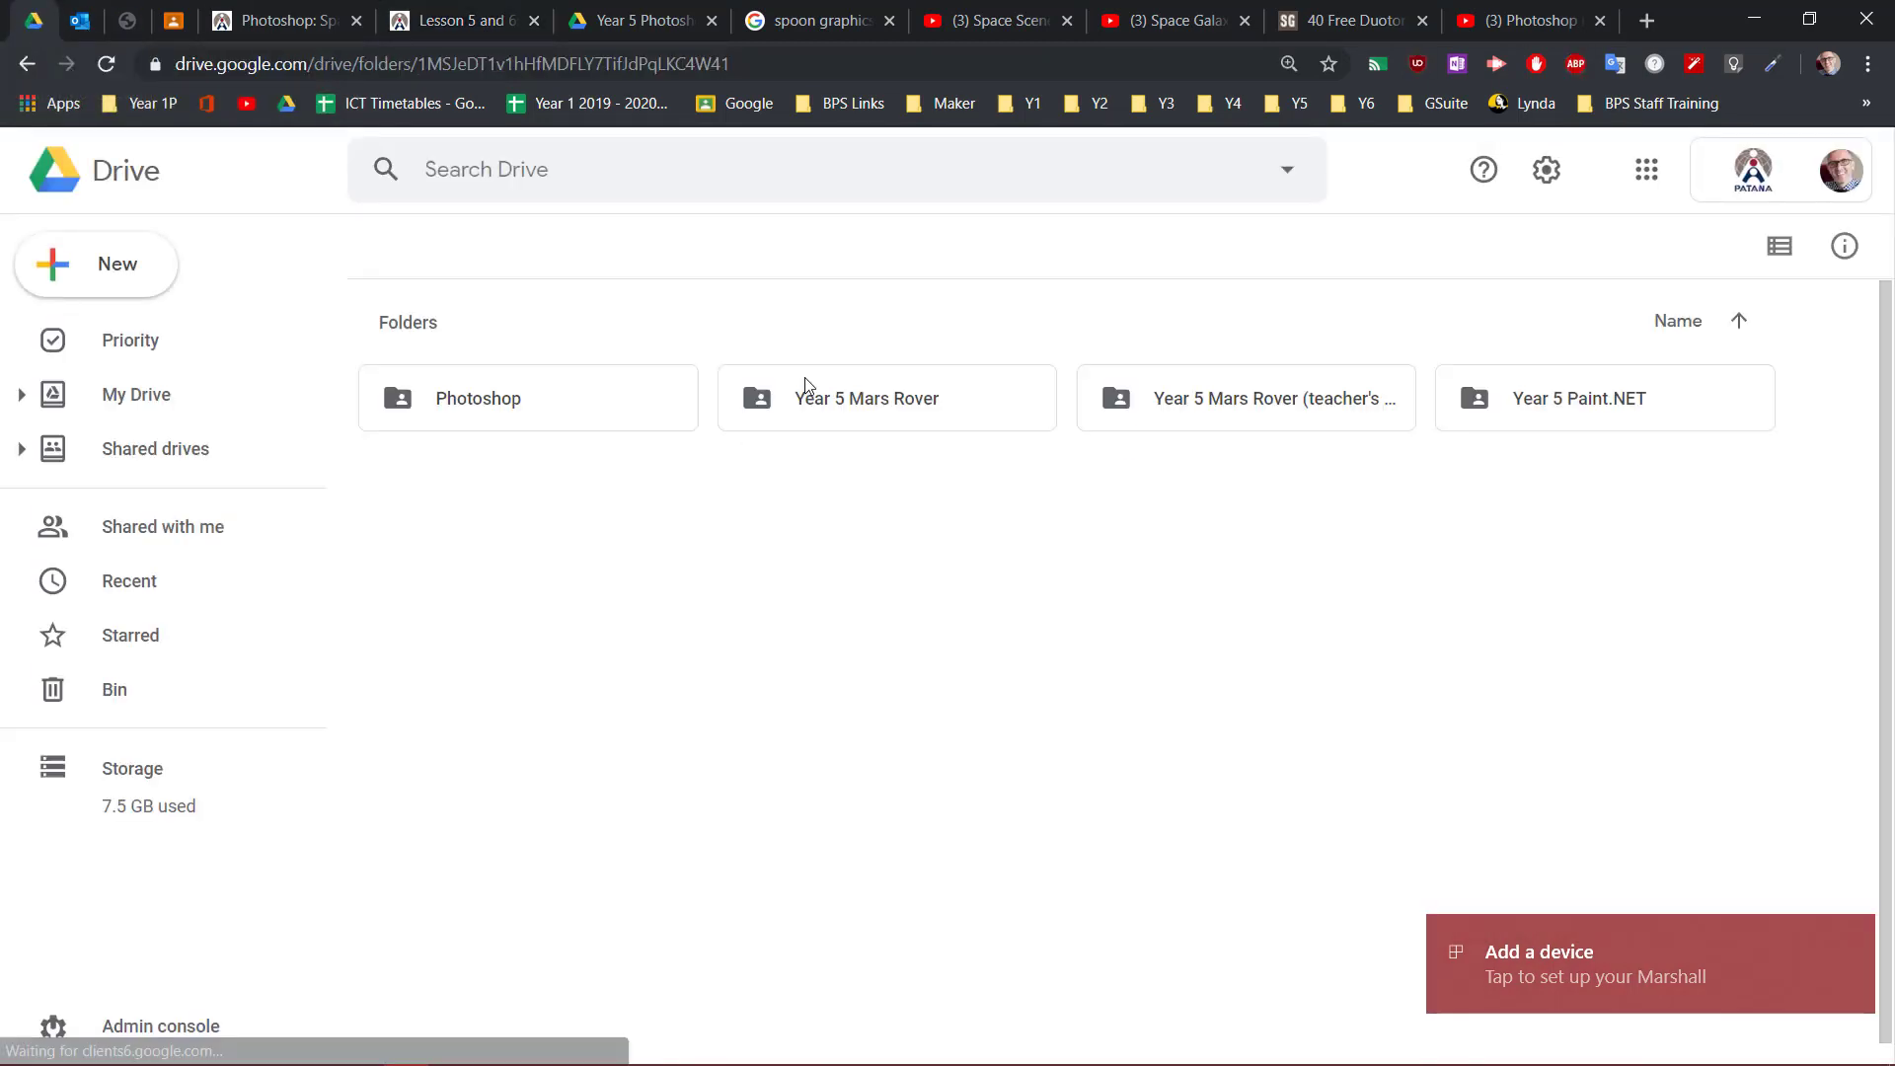
left_click(521, 407)
double_click(521, 407)
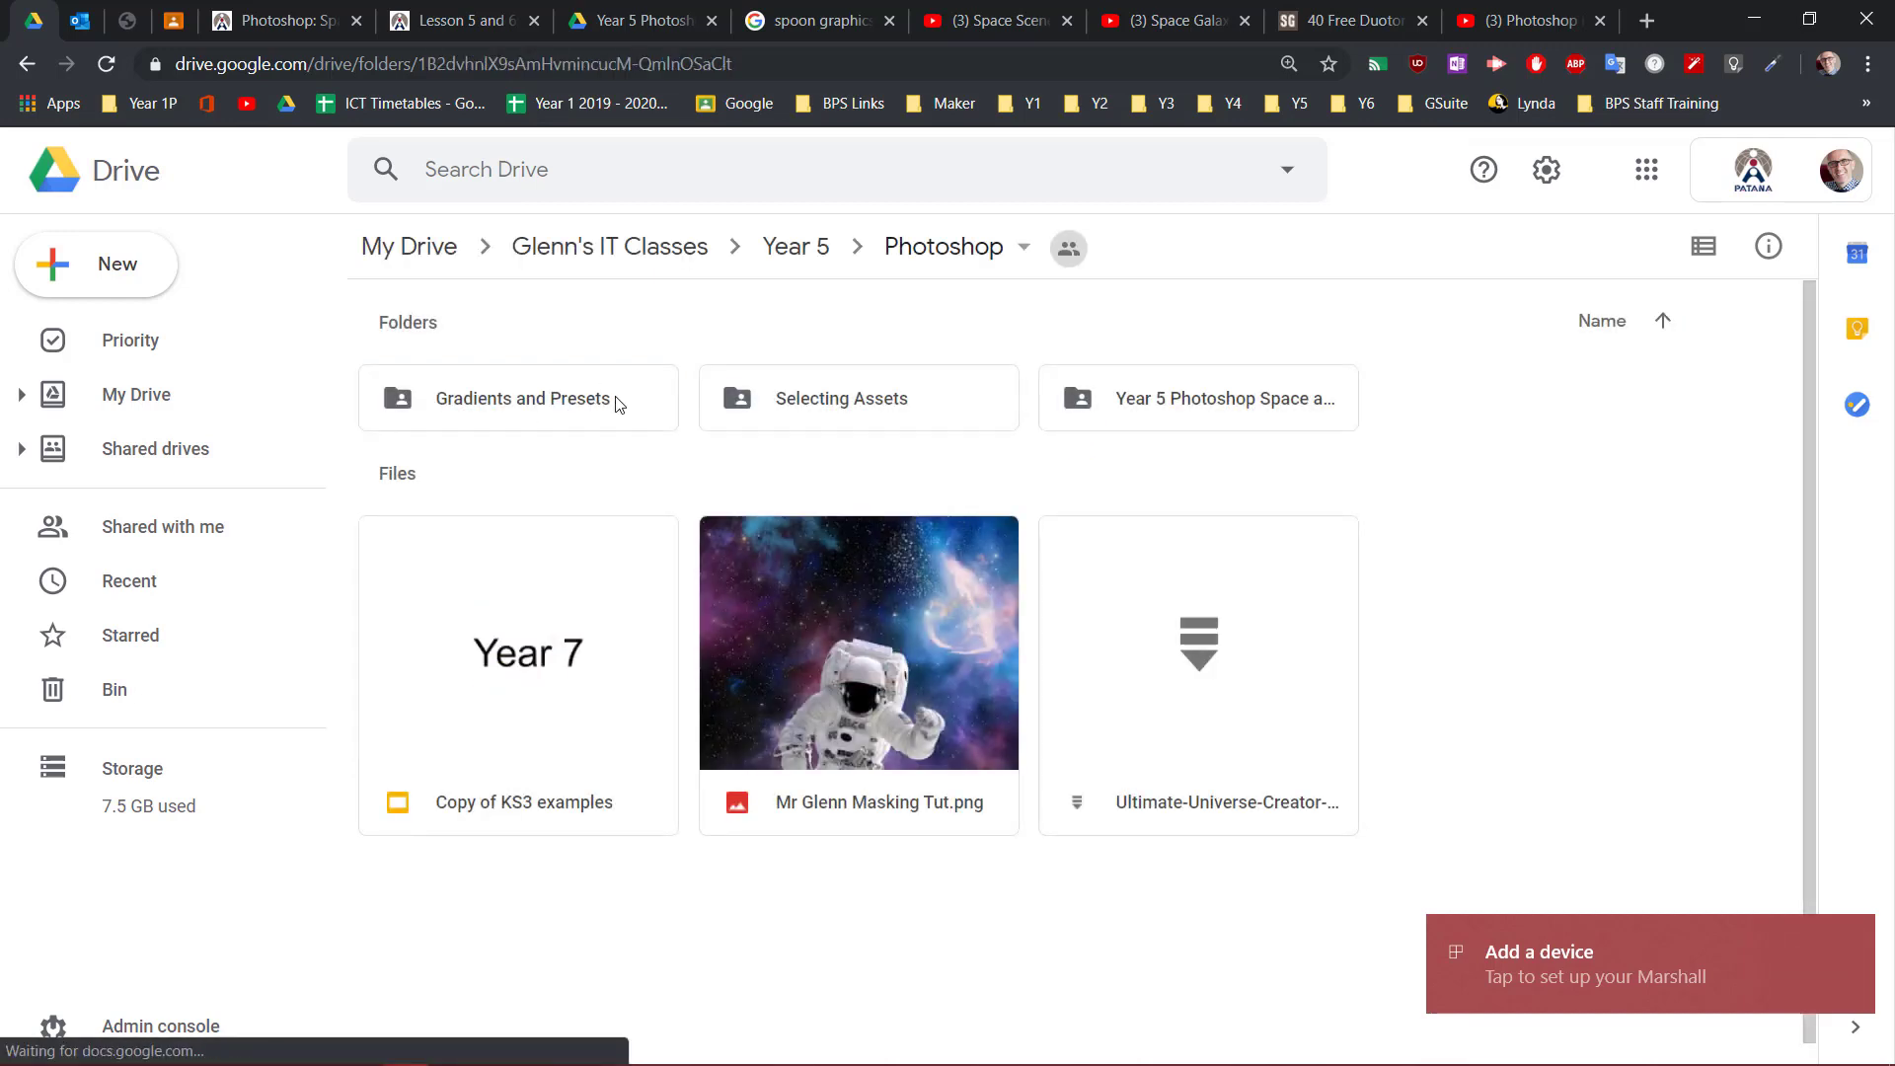
double_click(496, 401)
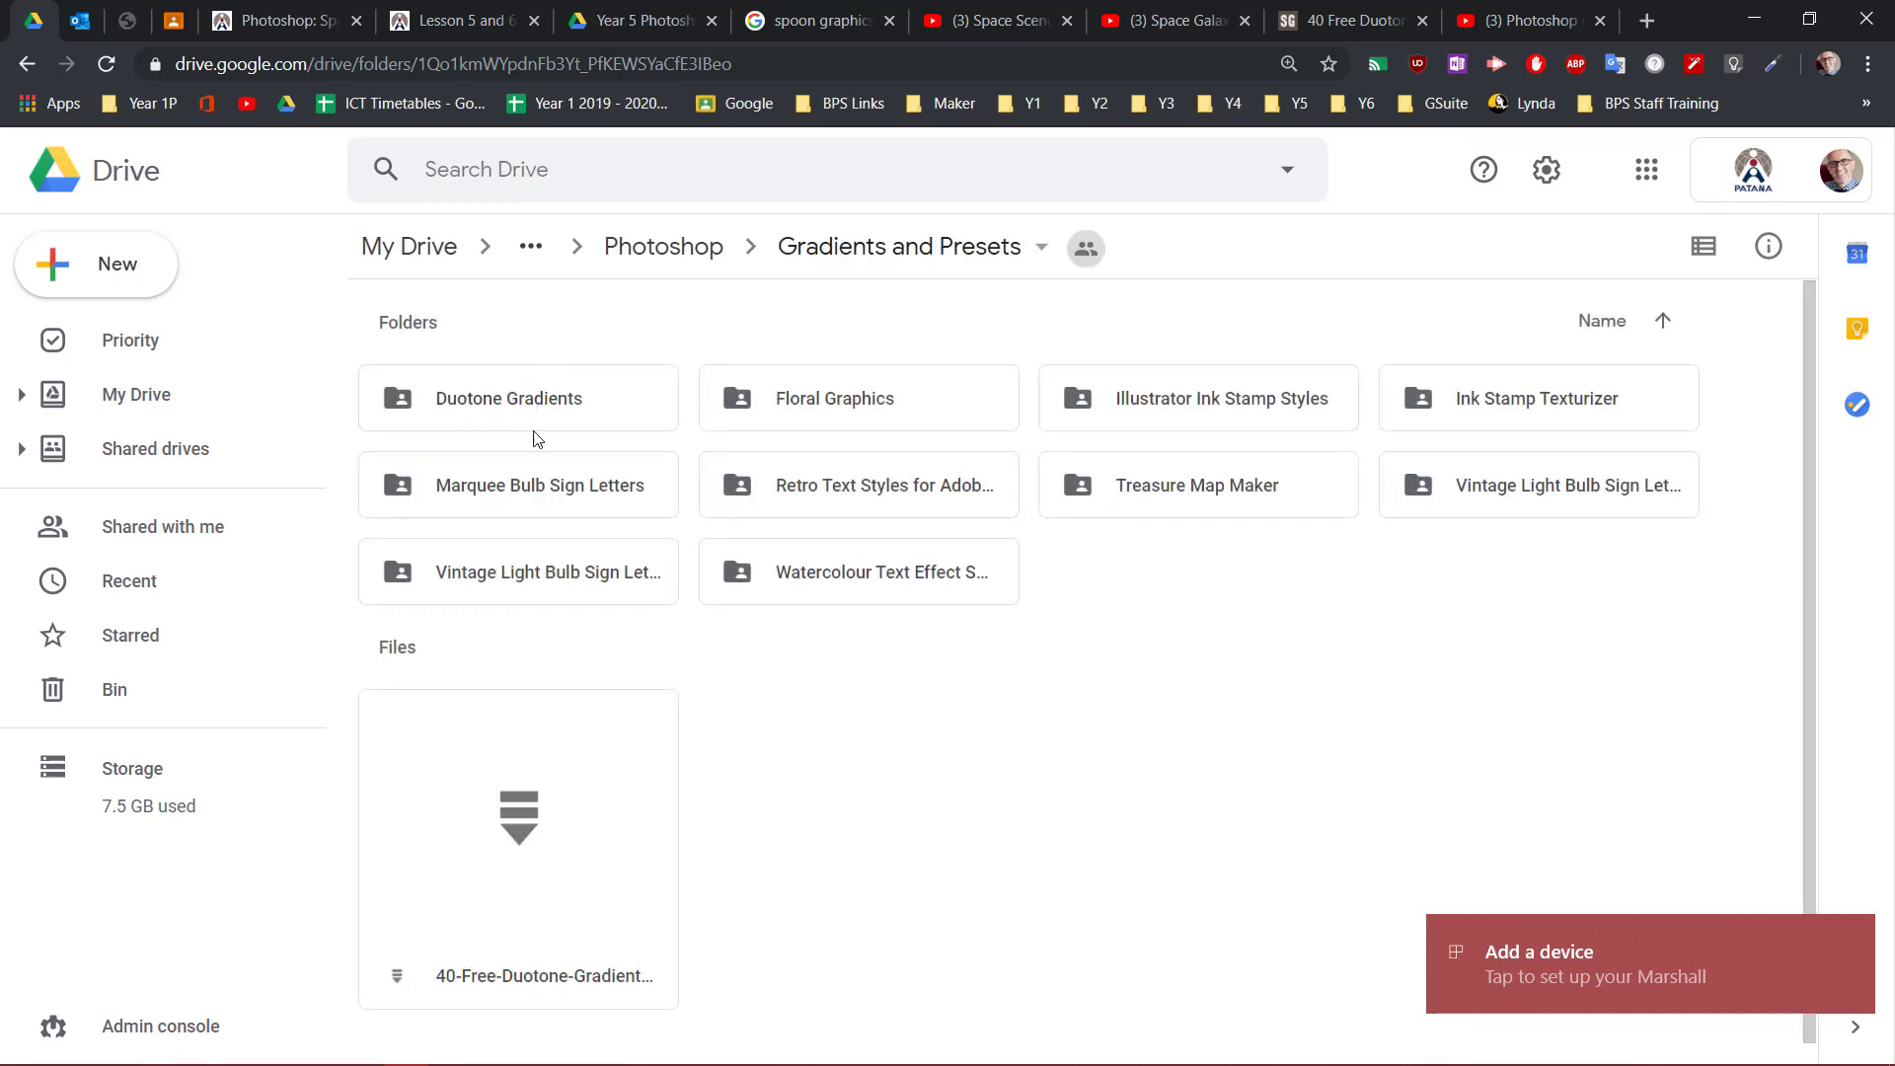
left_click(493, 399)
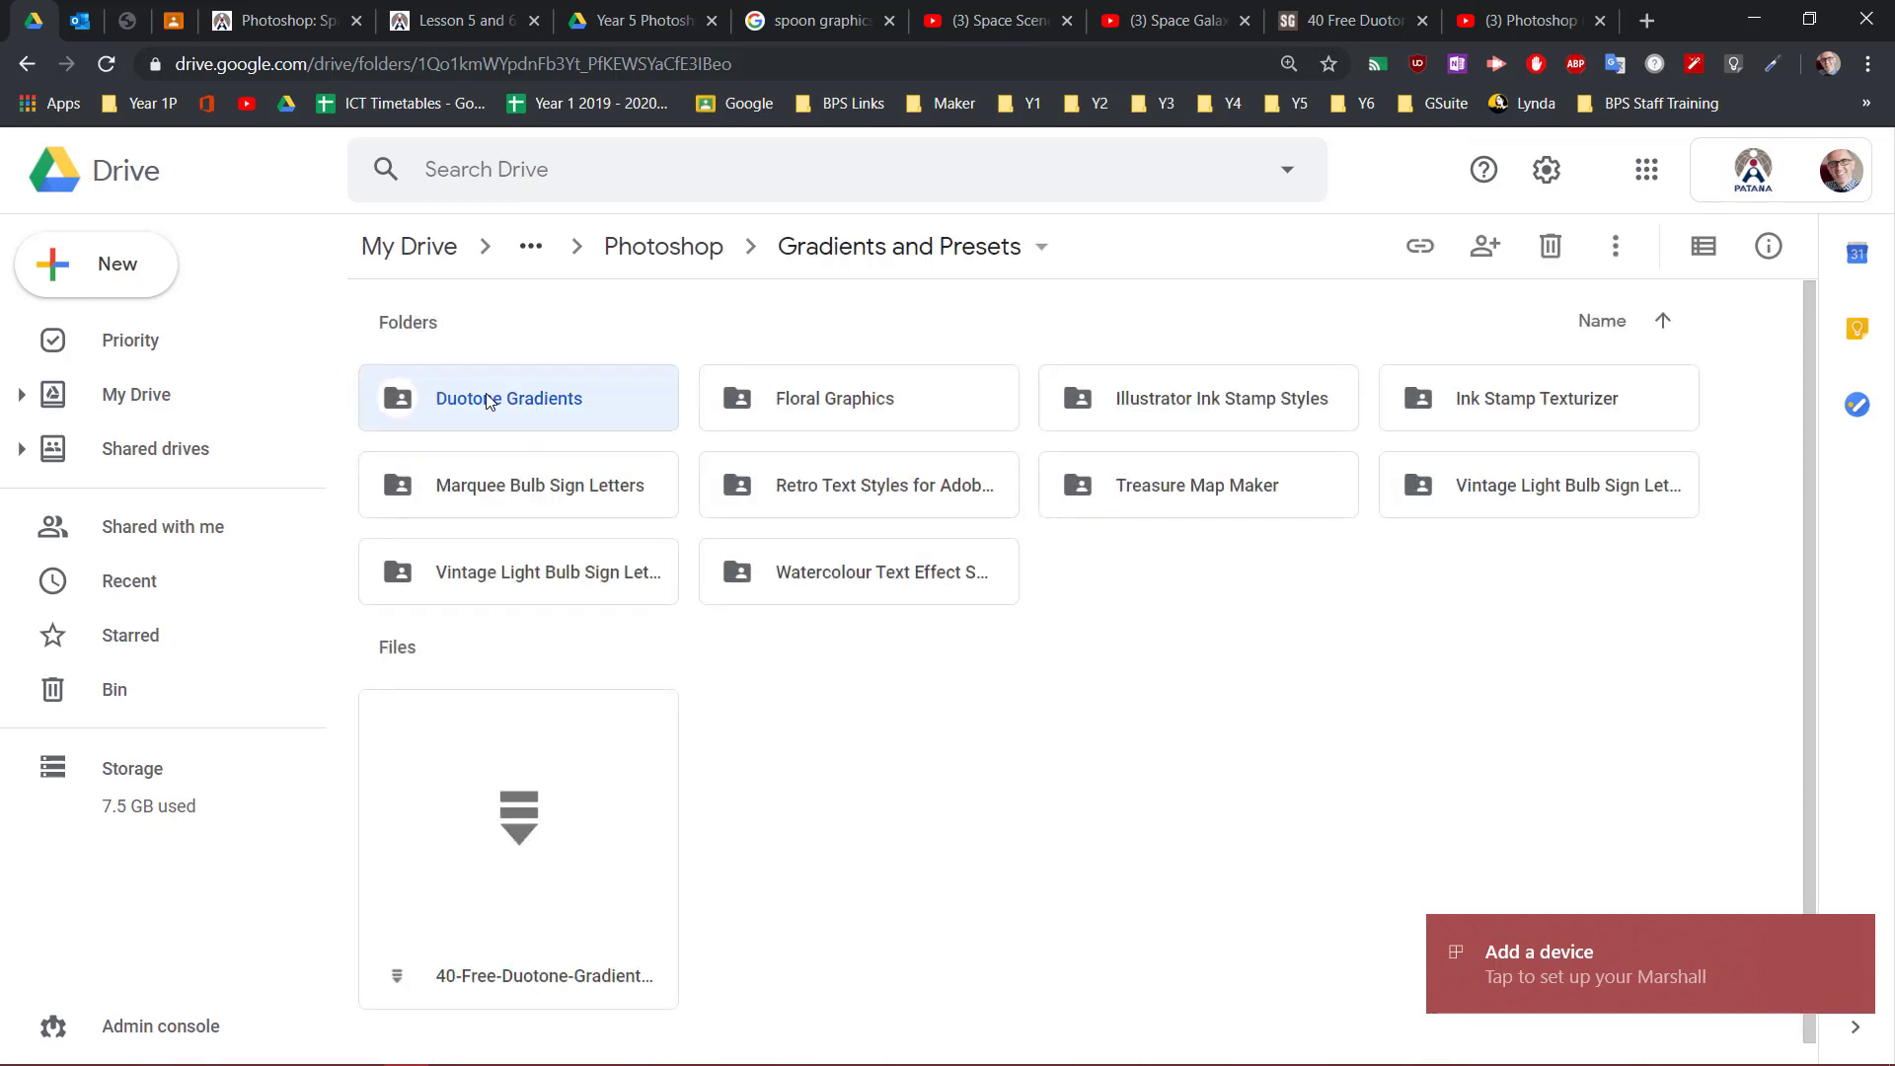
double_click(486, 399)
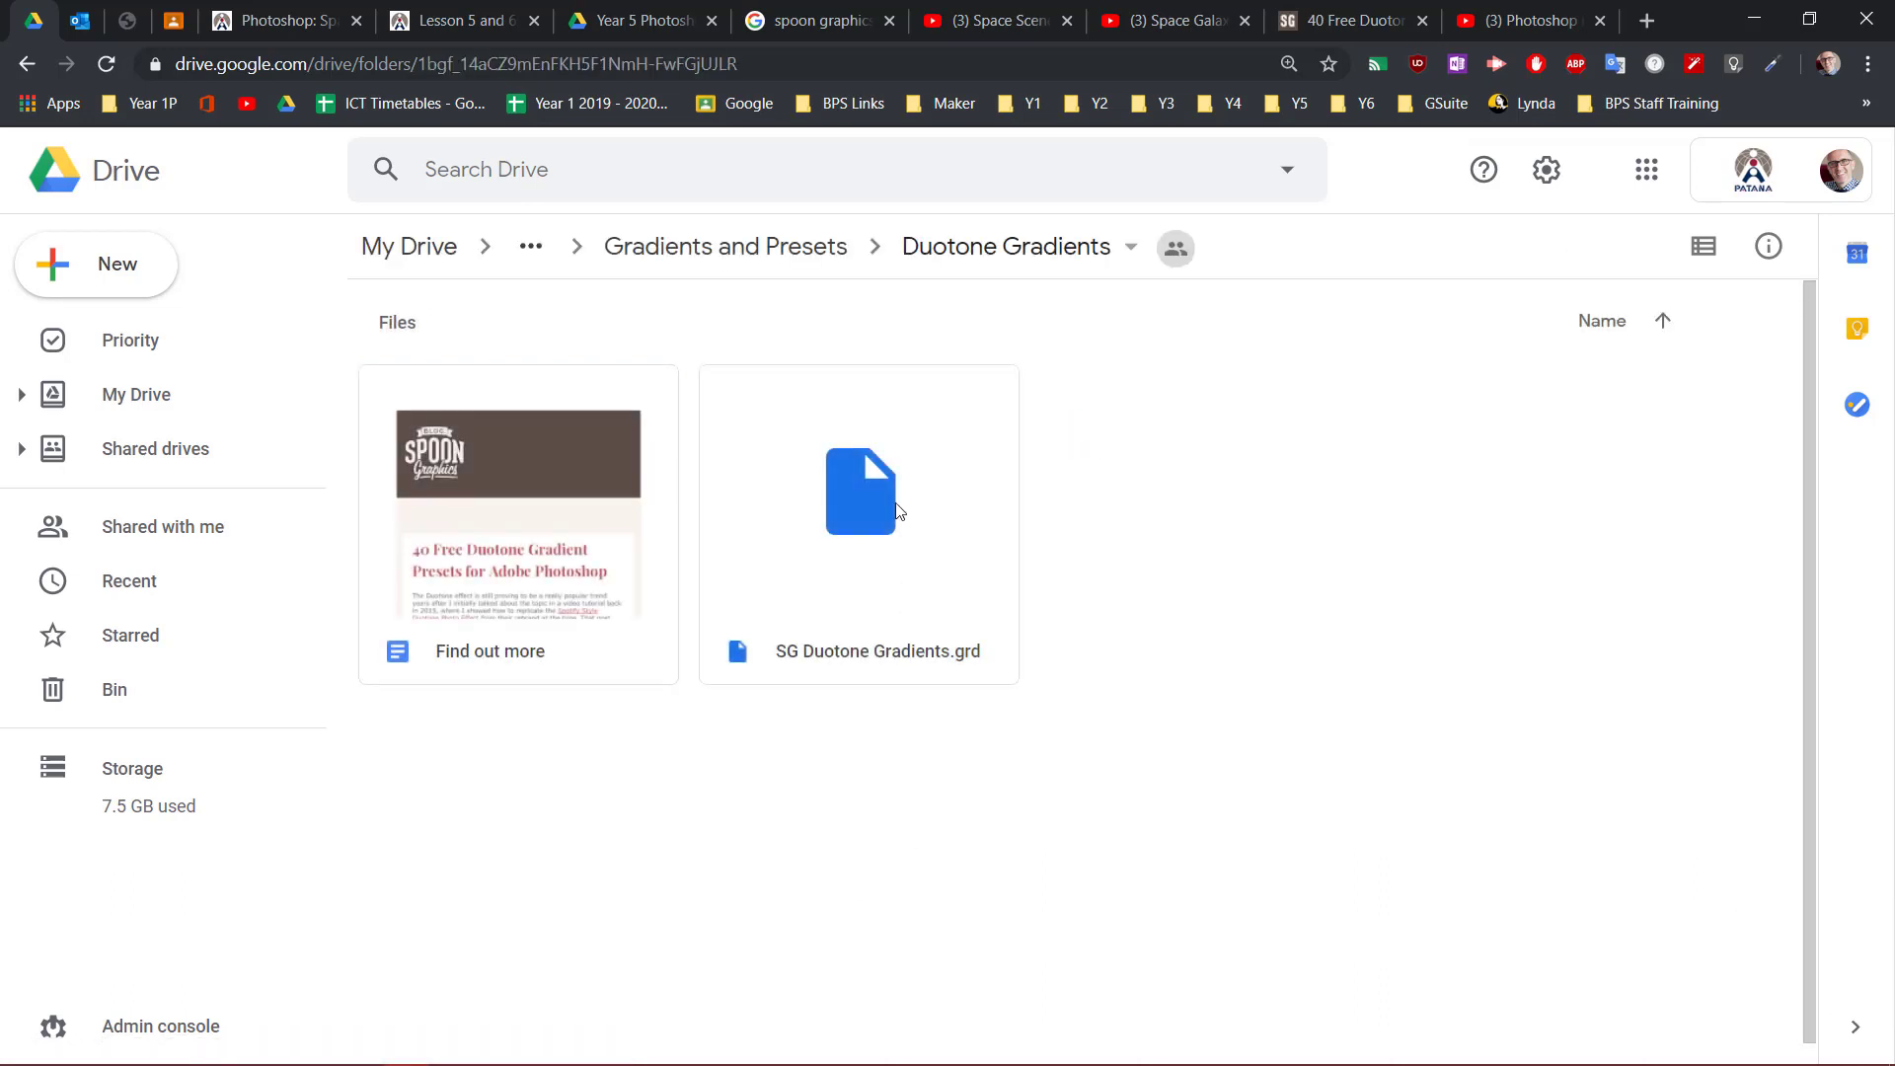
Download SG Duotone Gradients.grd from the Drive folder and save it to the Desktop
right_click(931, 621)
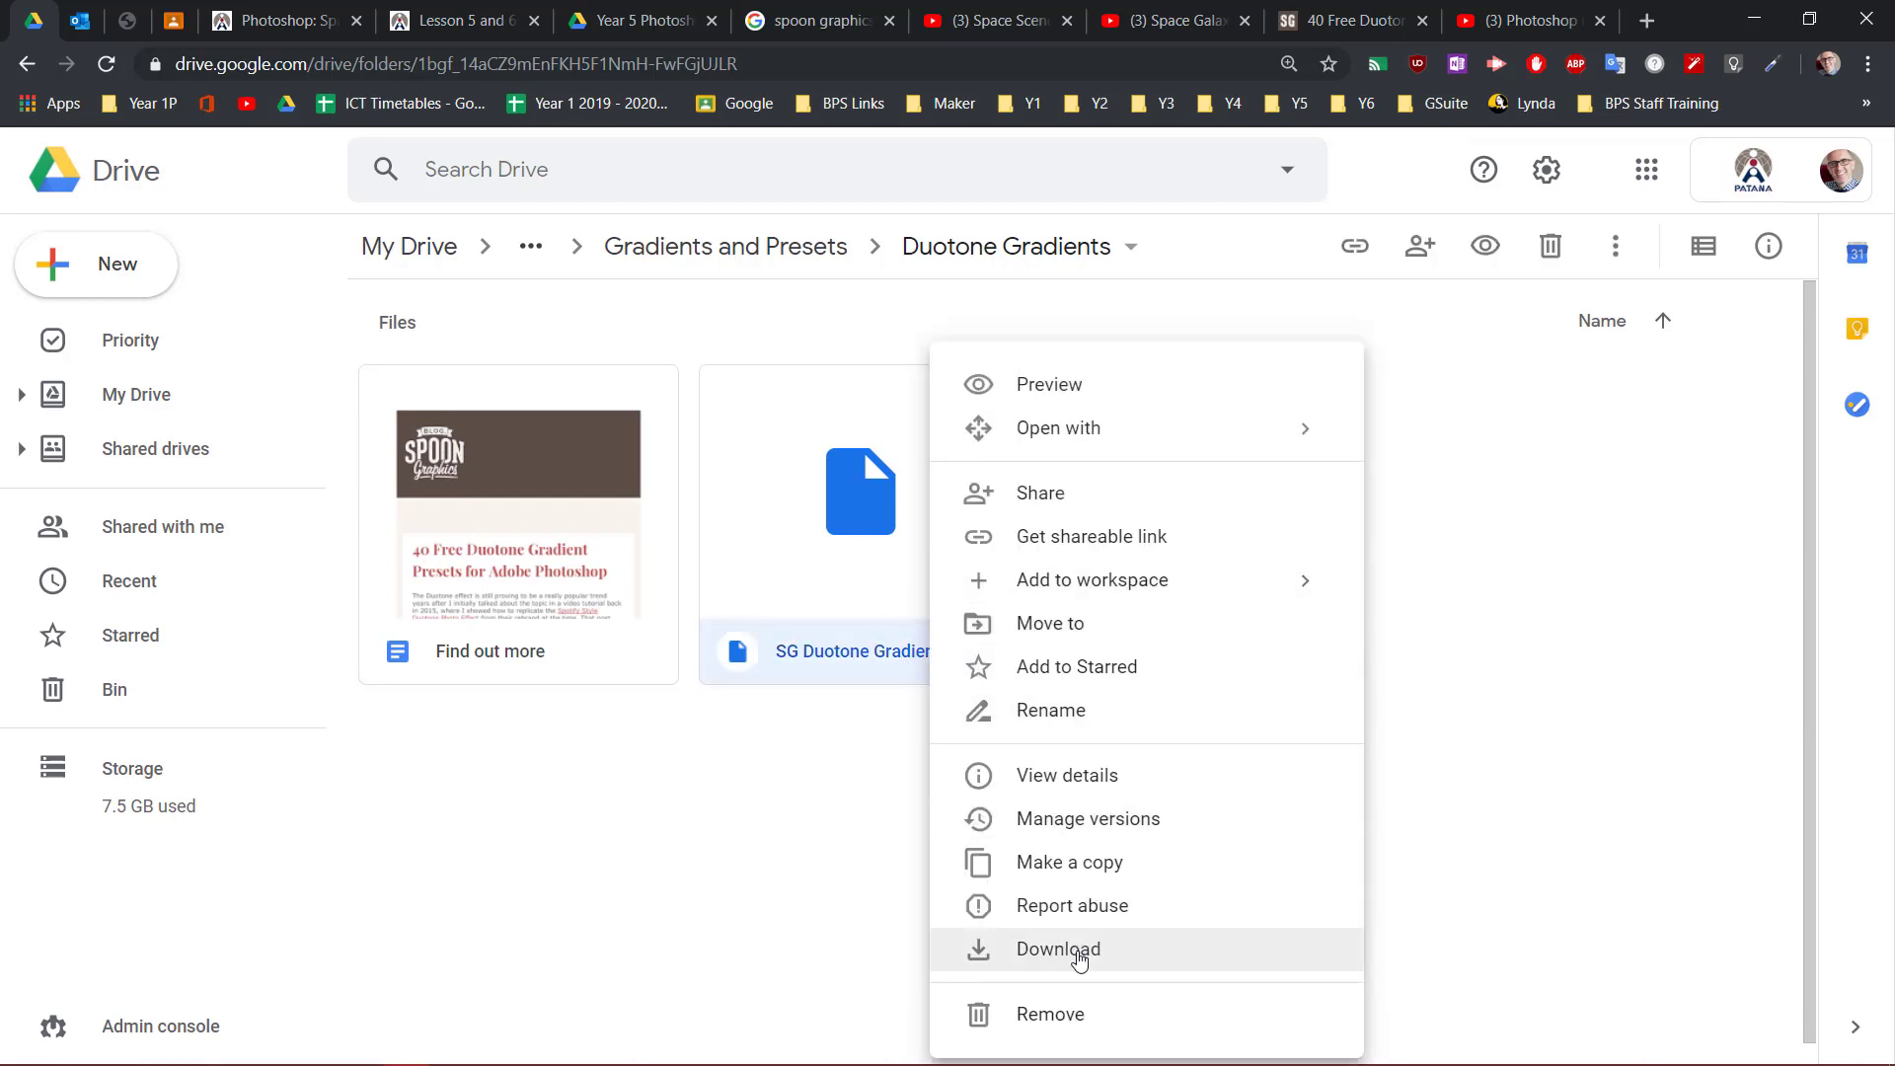
left_click(1079, 956)
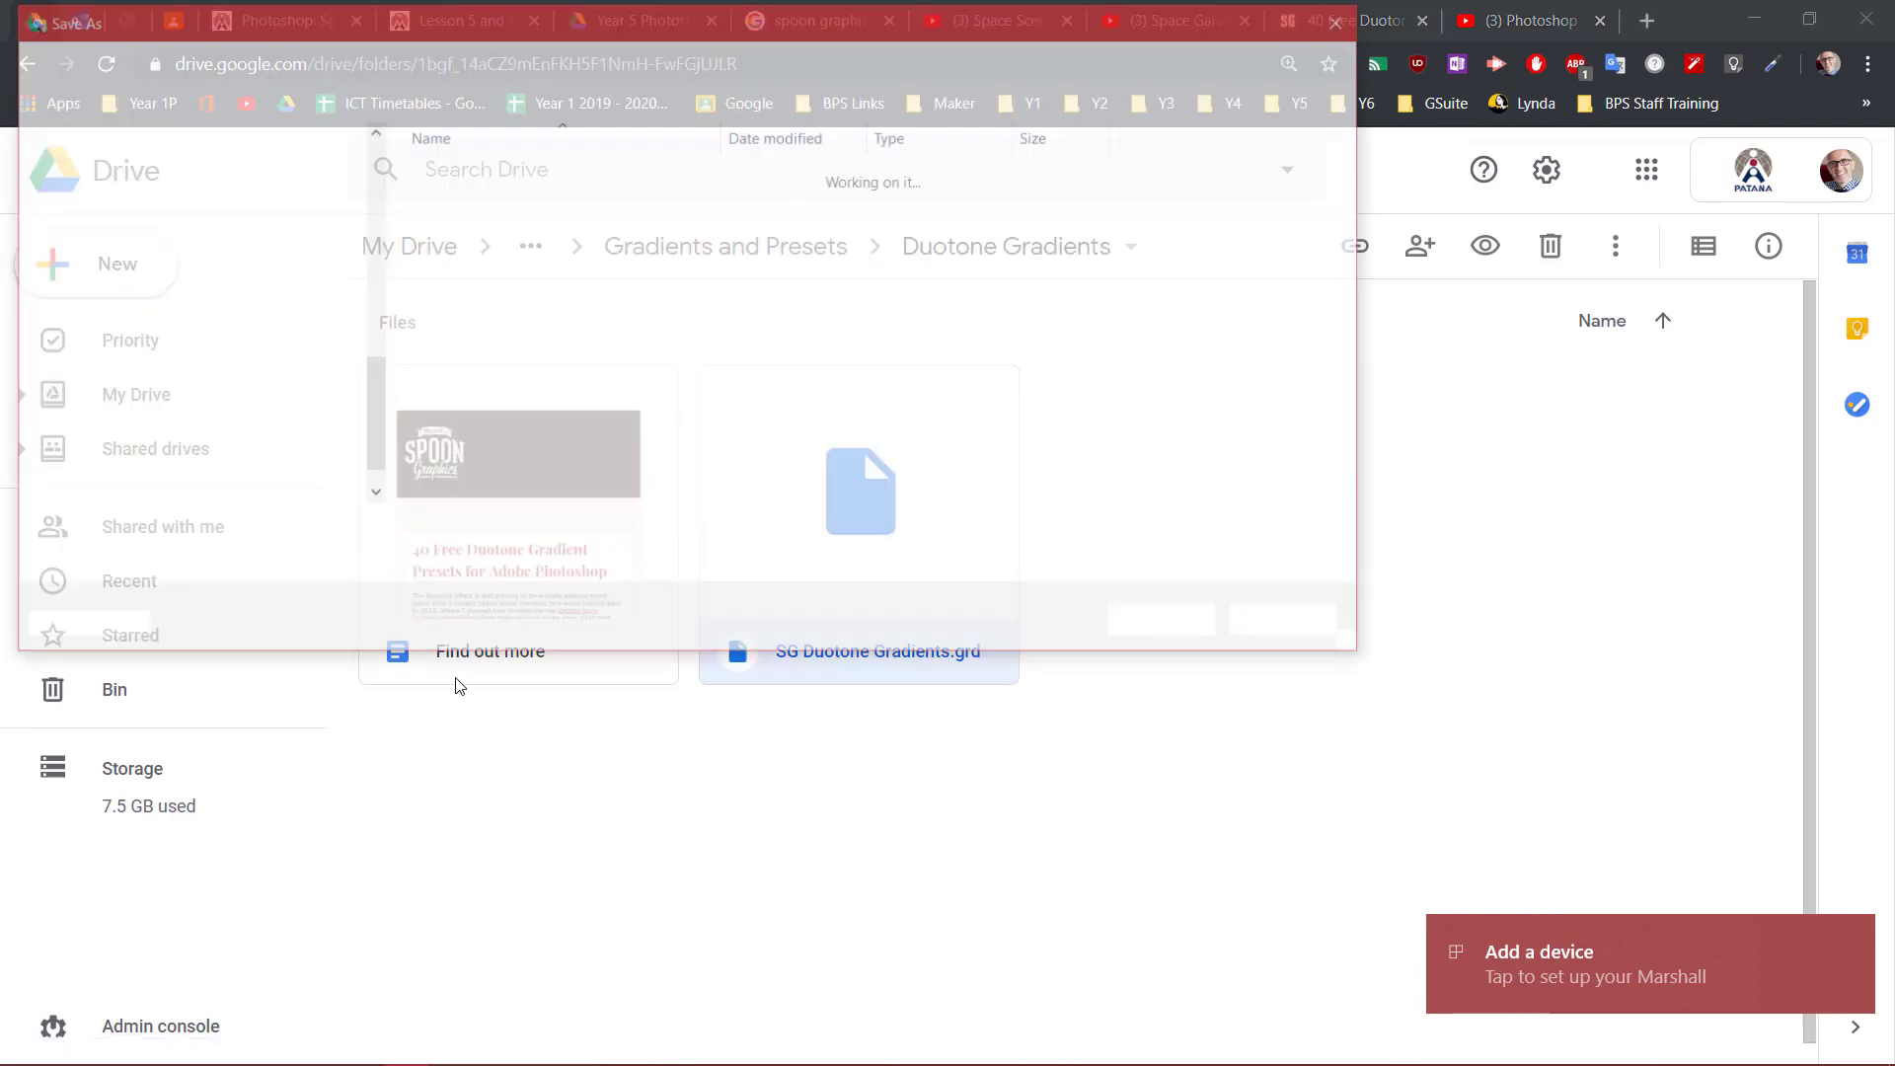
left_click(91, 276)
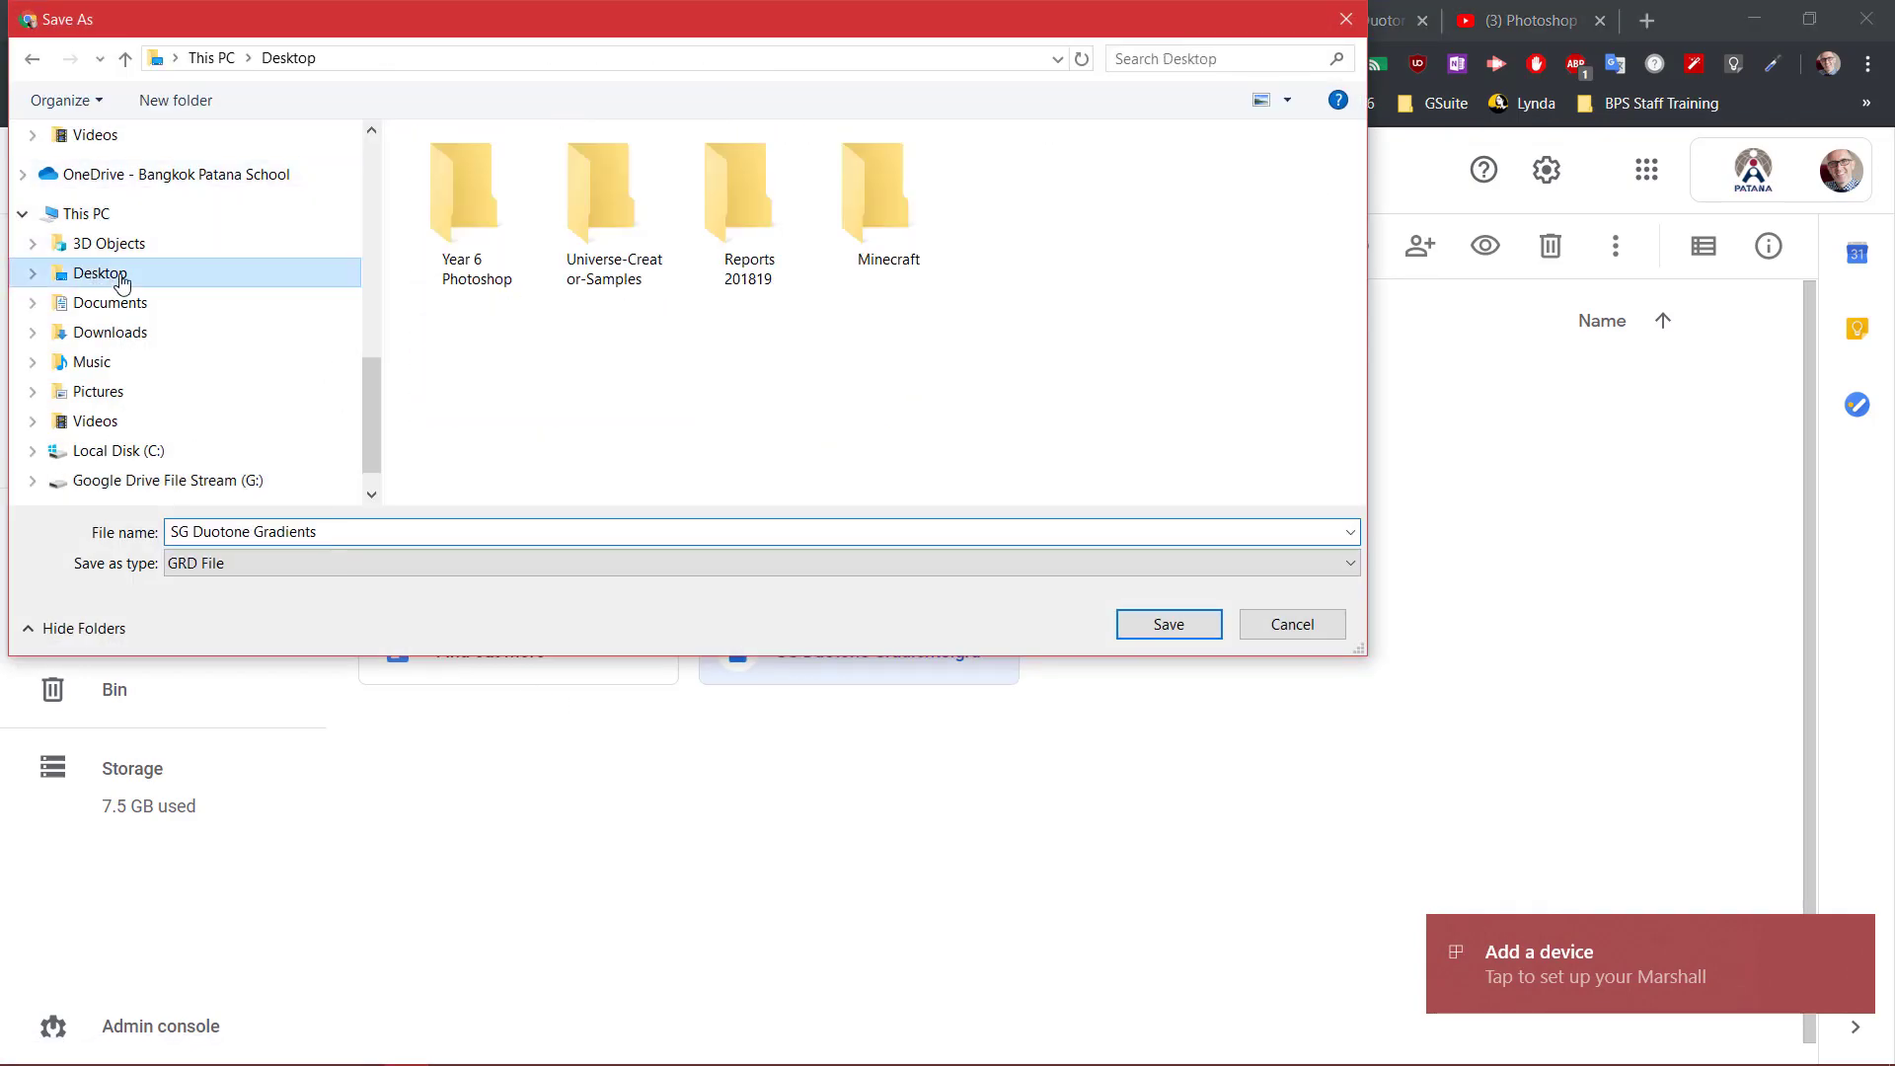
left_click(1168, 624)
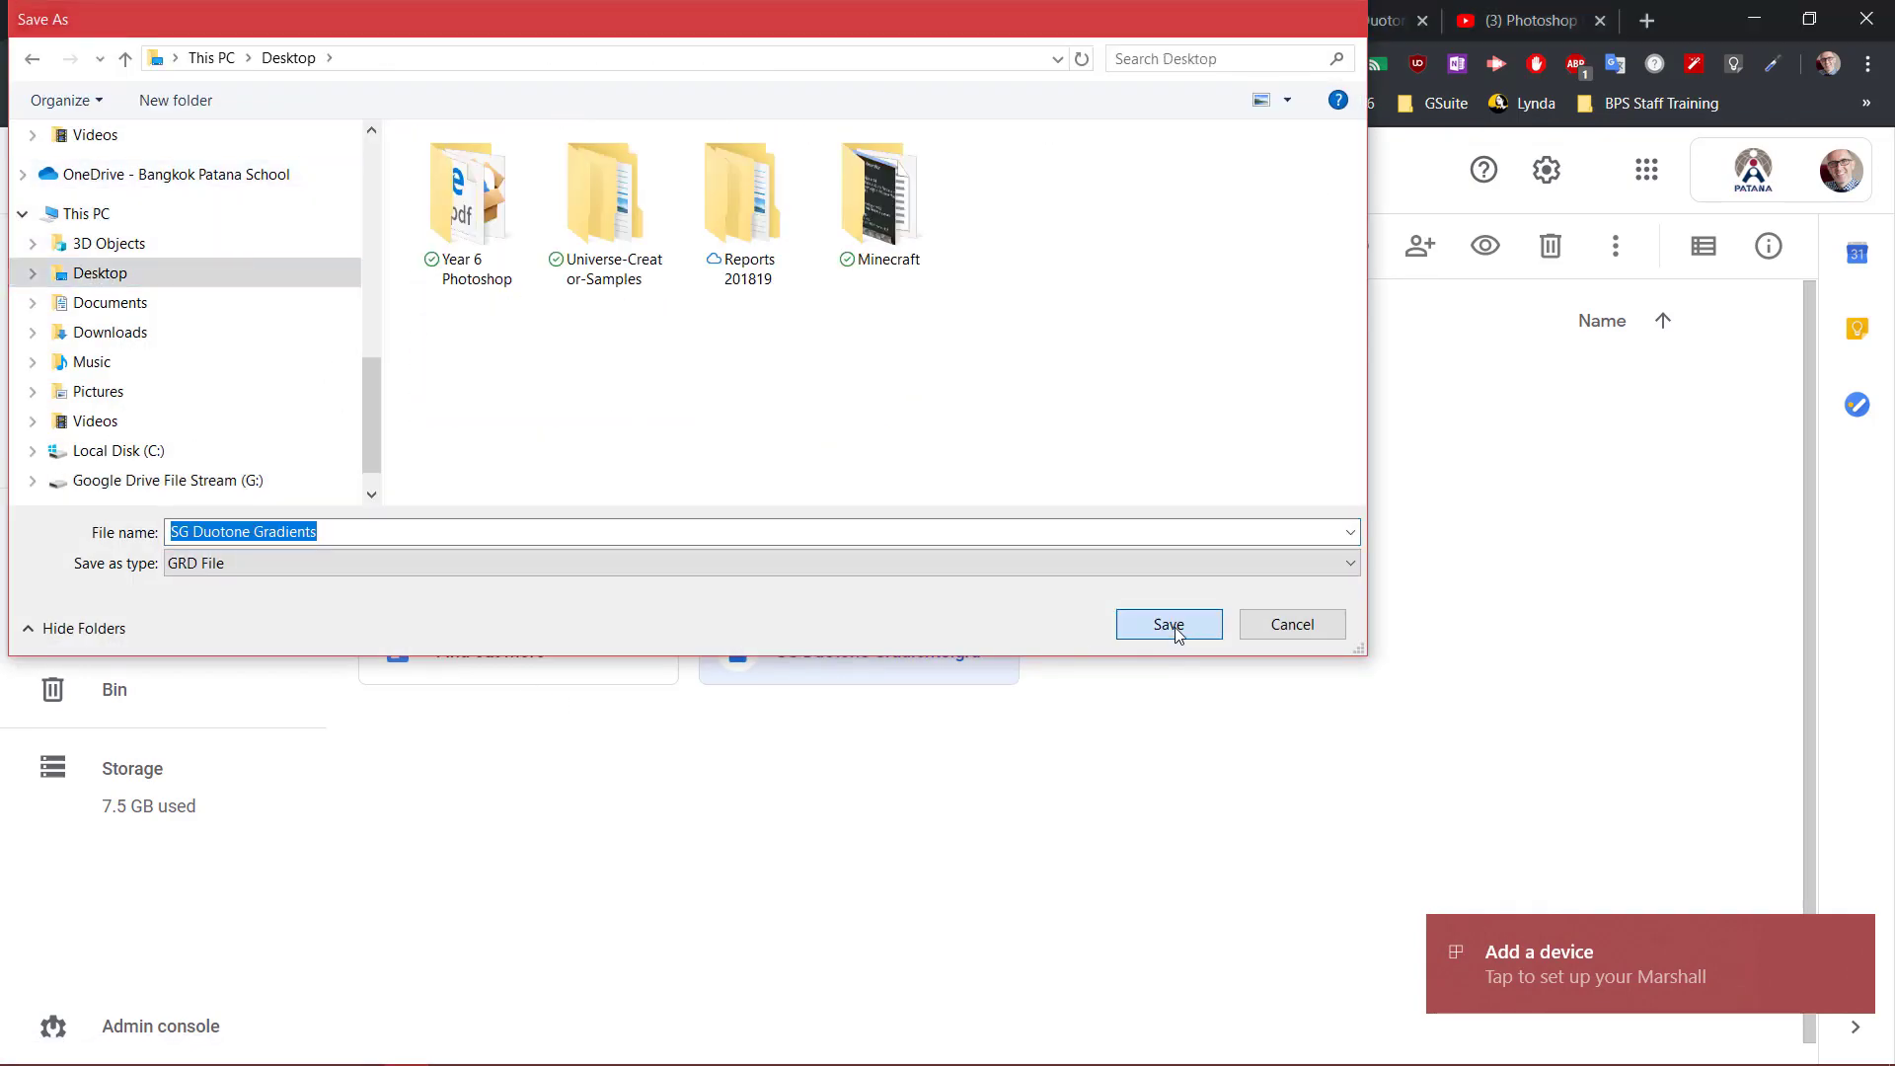
left_click(1853, 936)
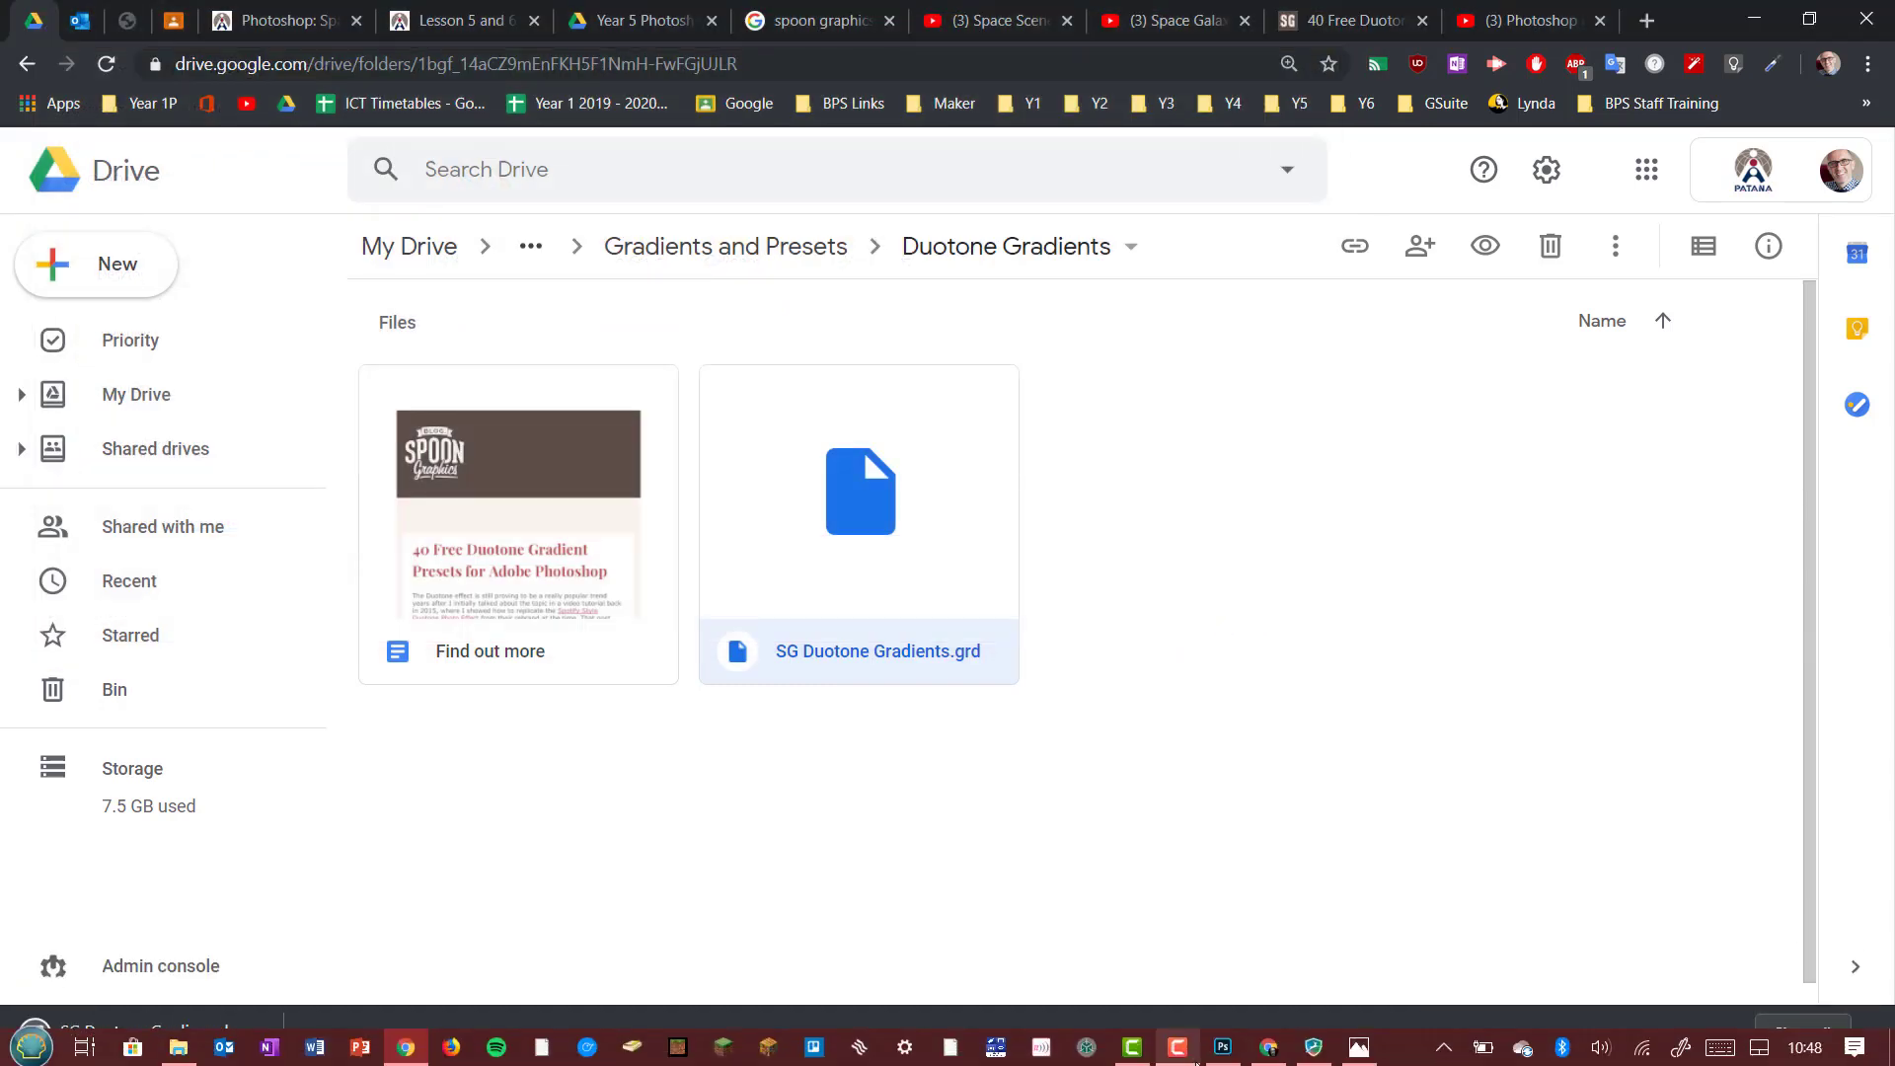
Switch back to Photoshop and add a Gradient Map adjustment layer above the masked astronaut layer
left_click(1220, 1052)
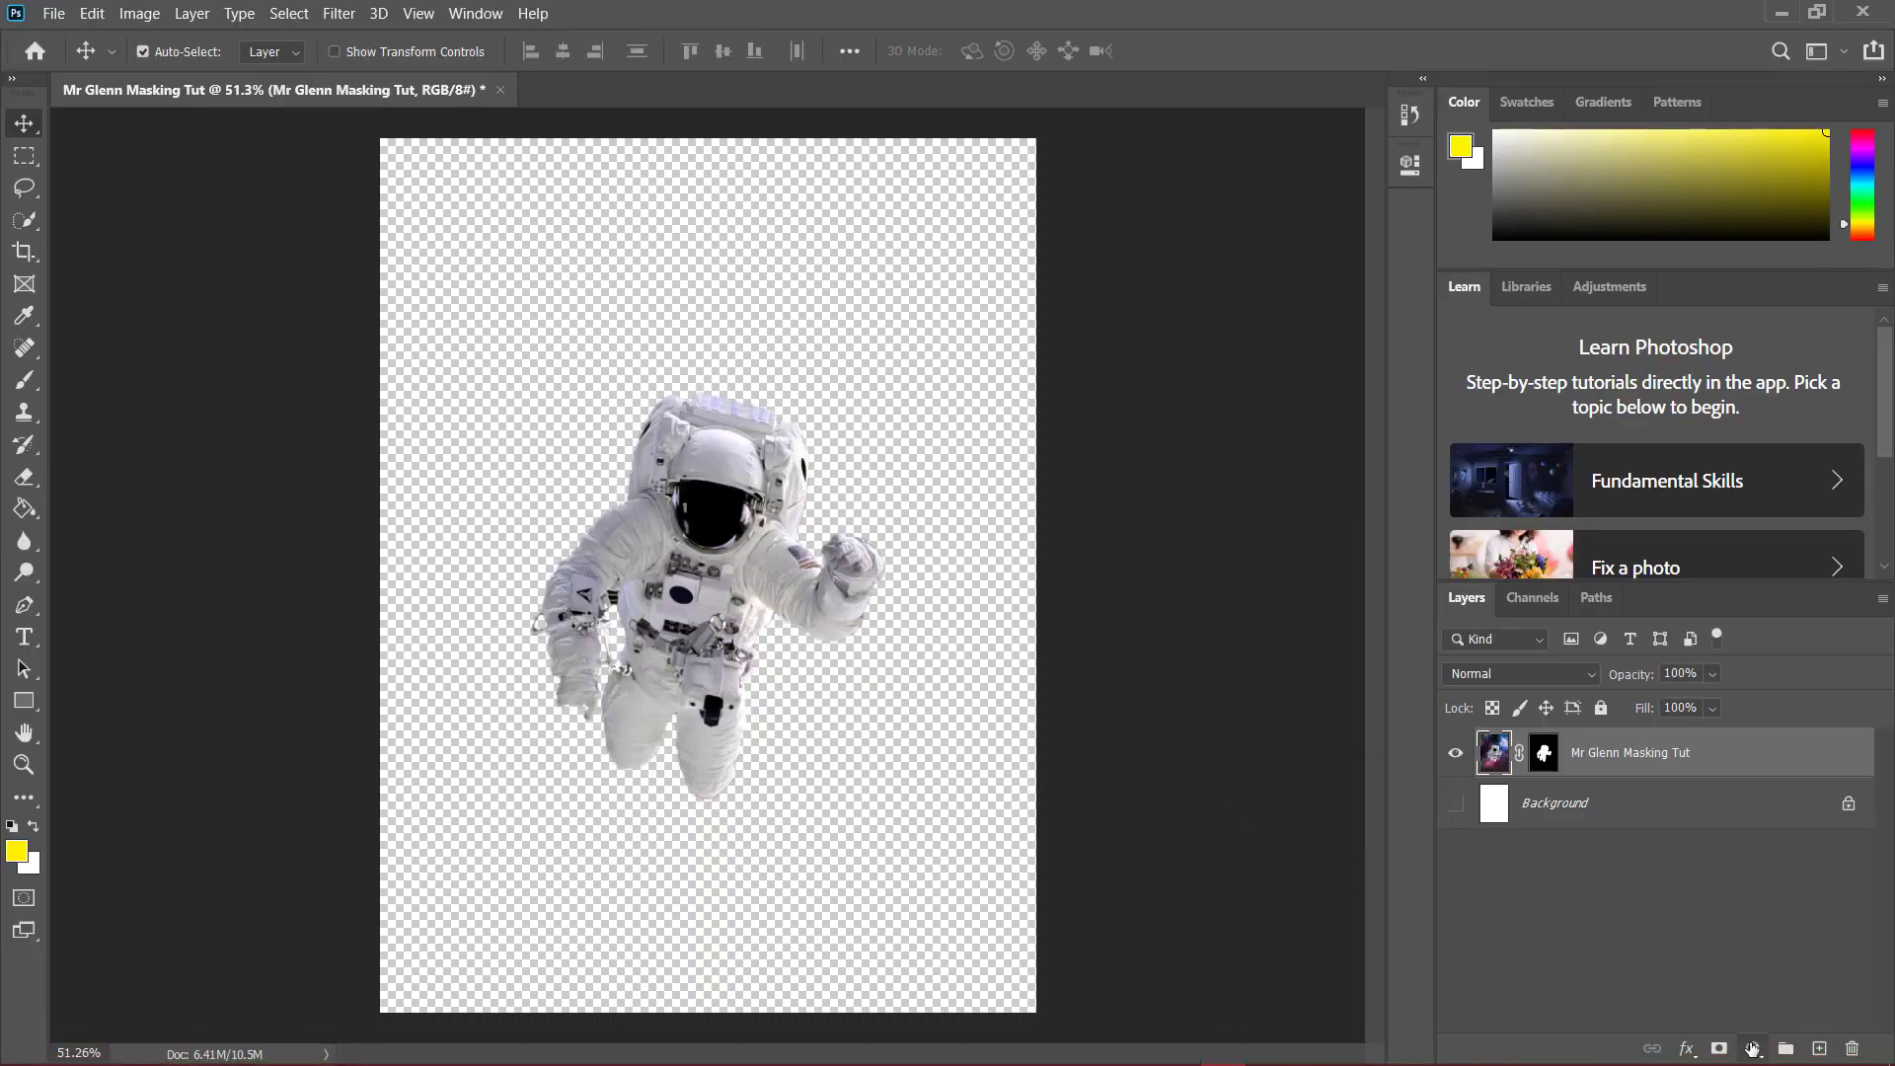
left_click(1753, 1048)
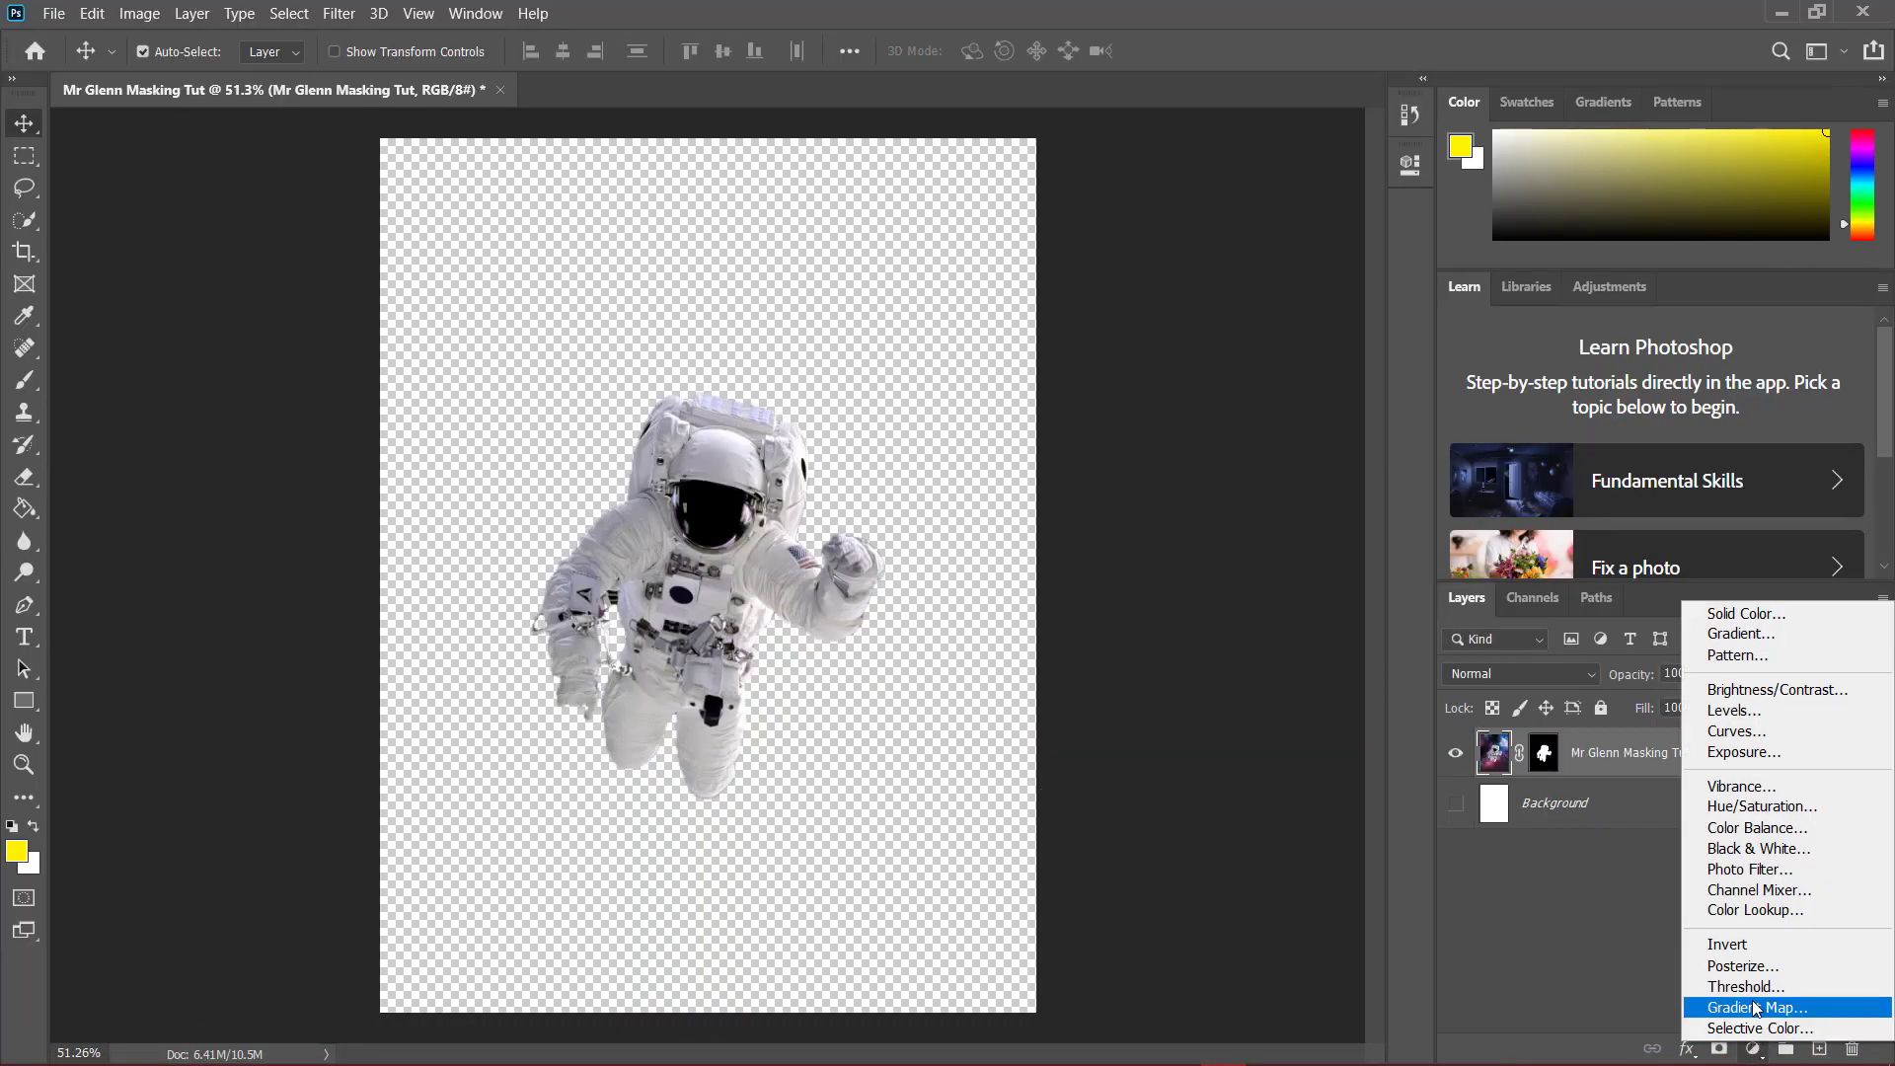
left_click(1755, 1008)
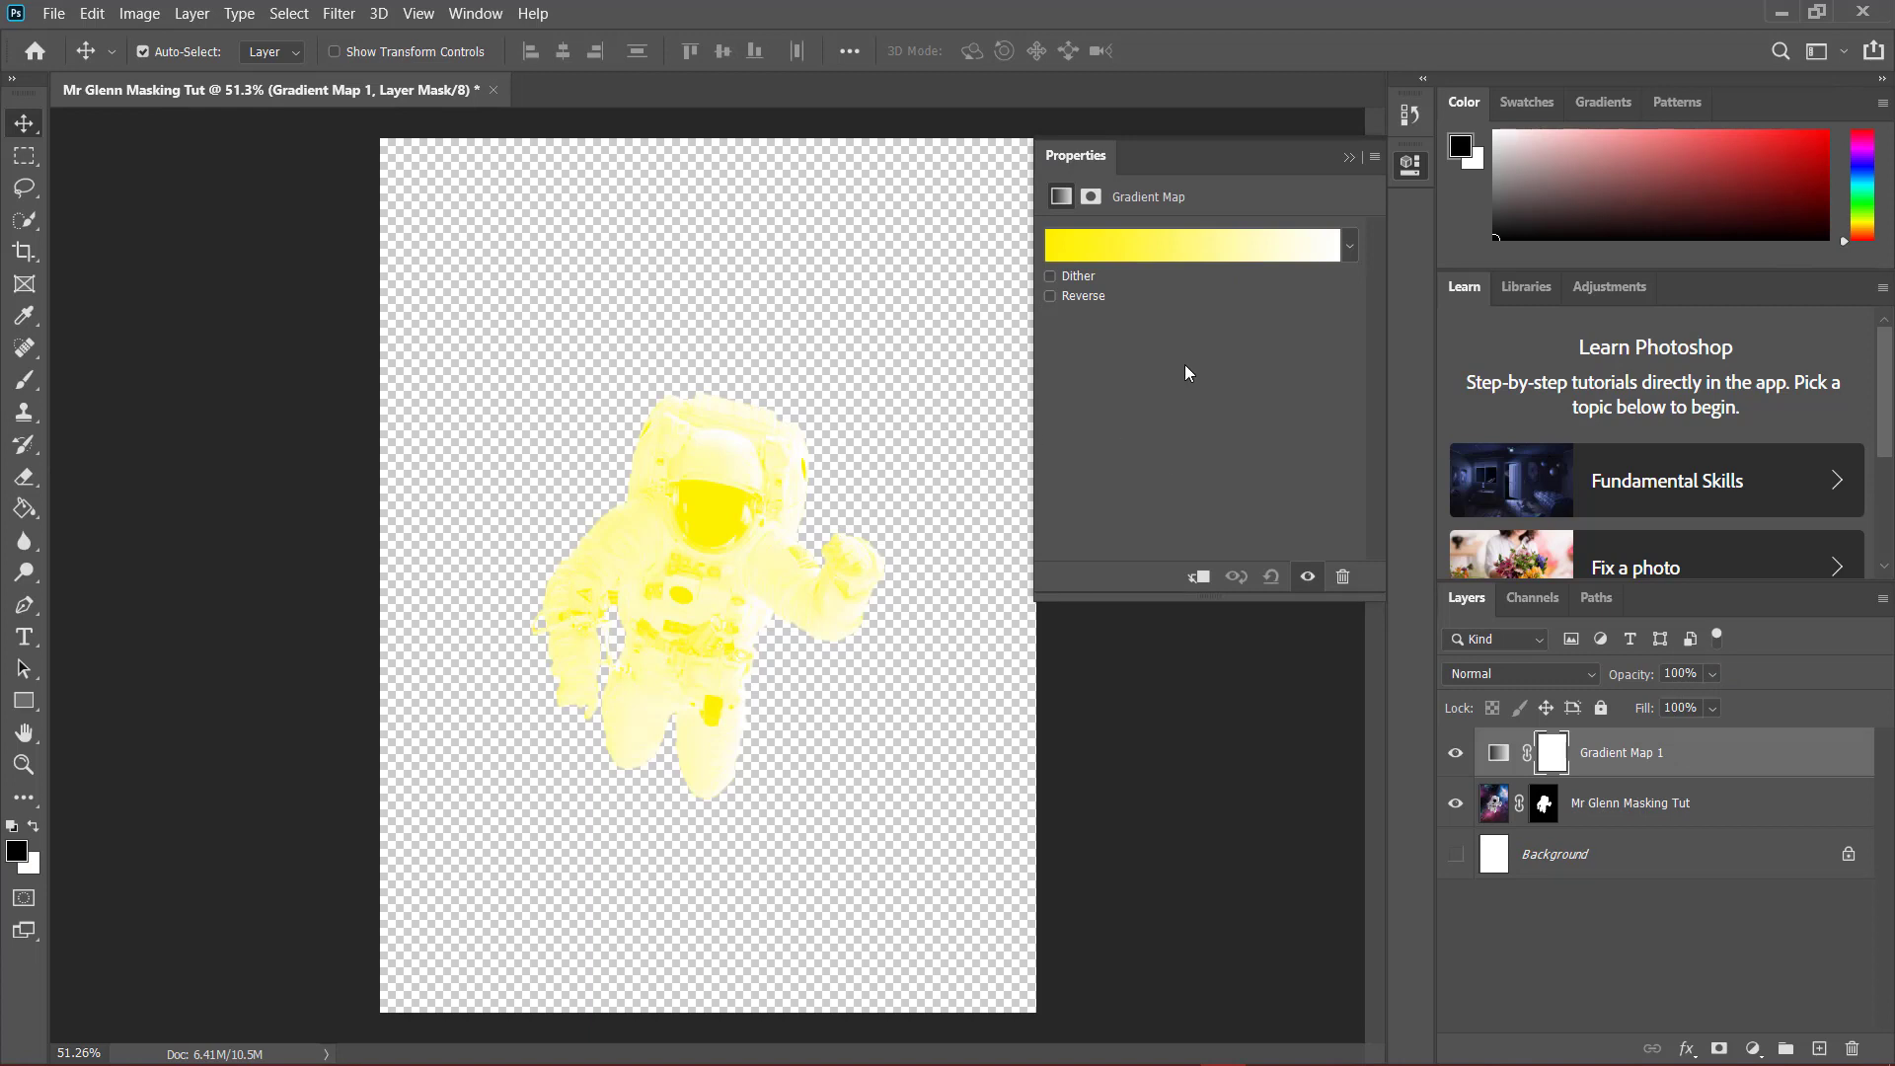
Import the SG Duotone Gradients file from the Desktop into the Gradient Editor's presets
left_click(1147, 245)
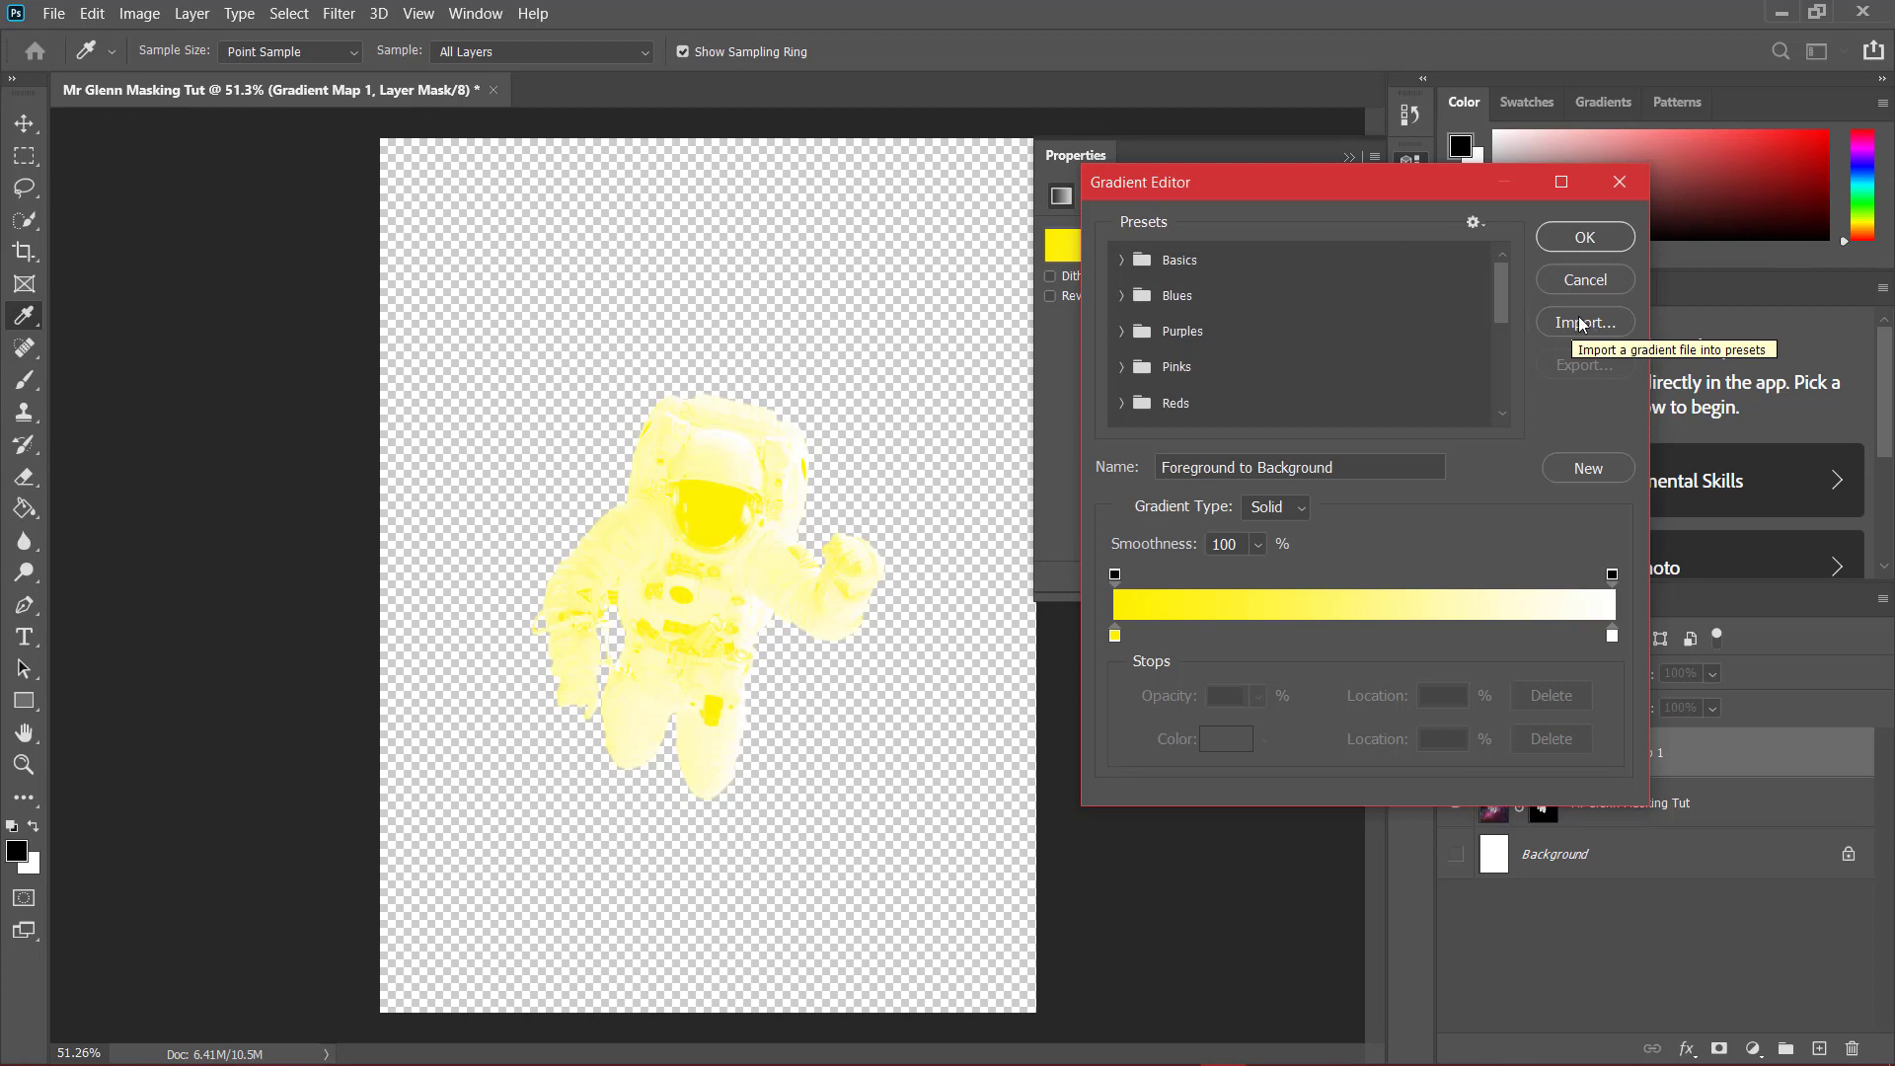
left_click(1580, 324)
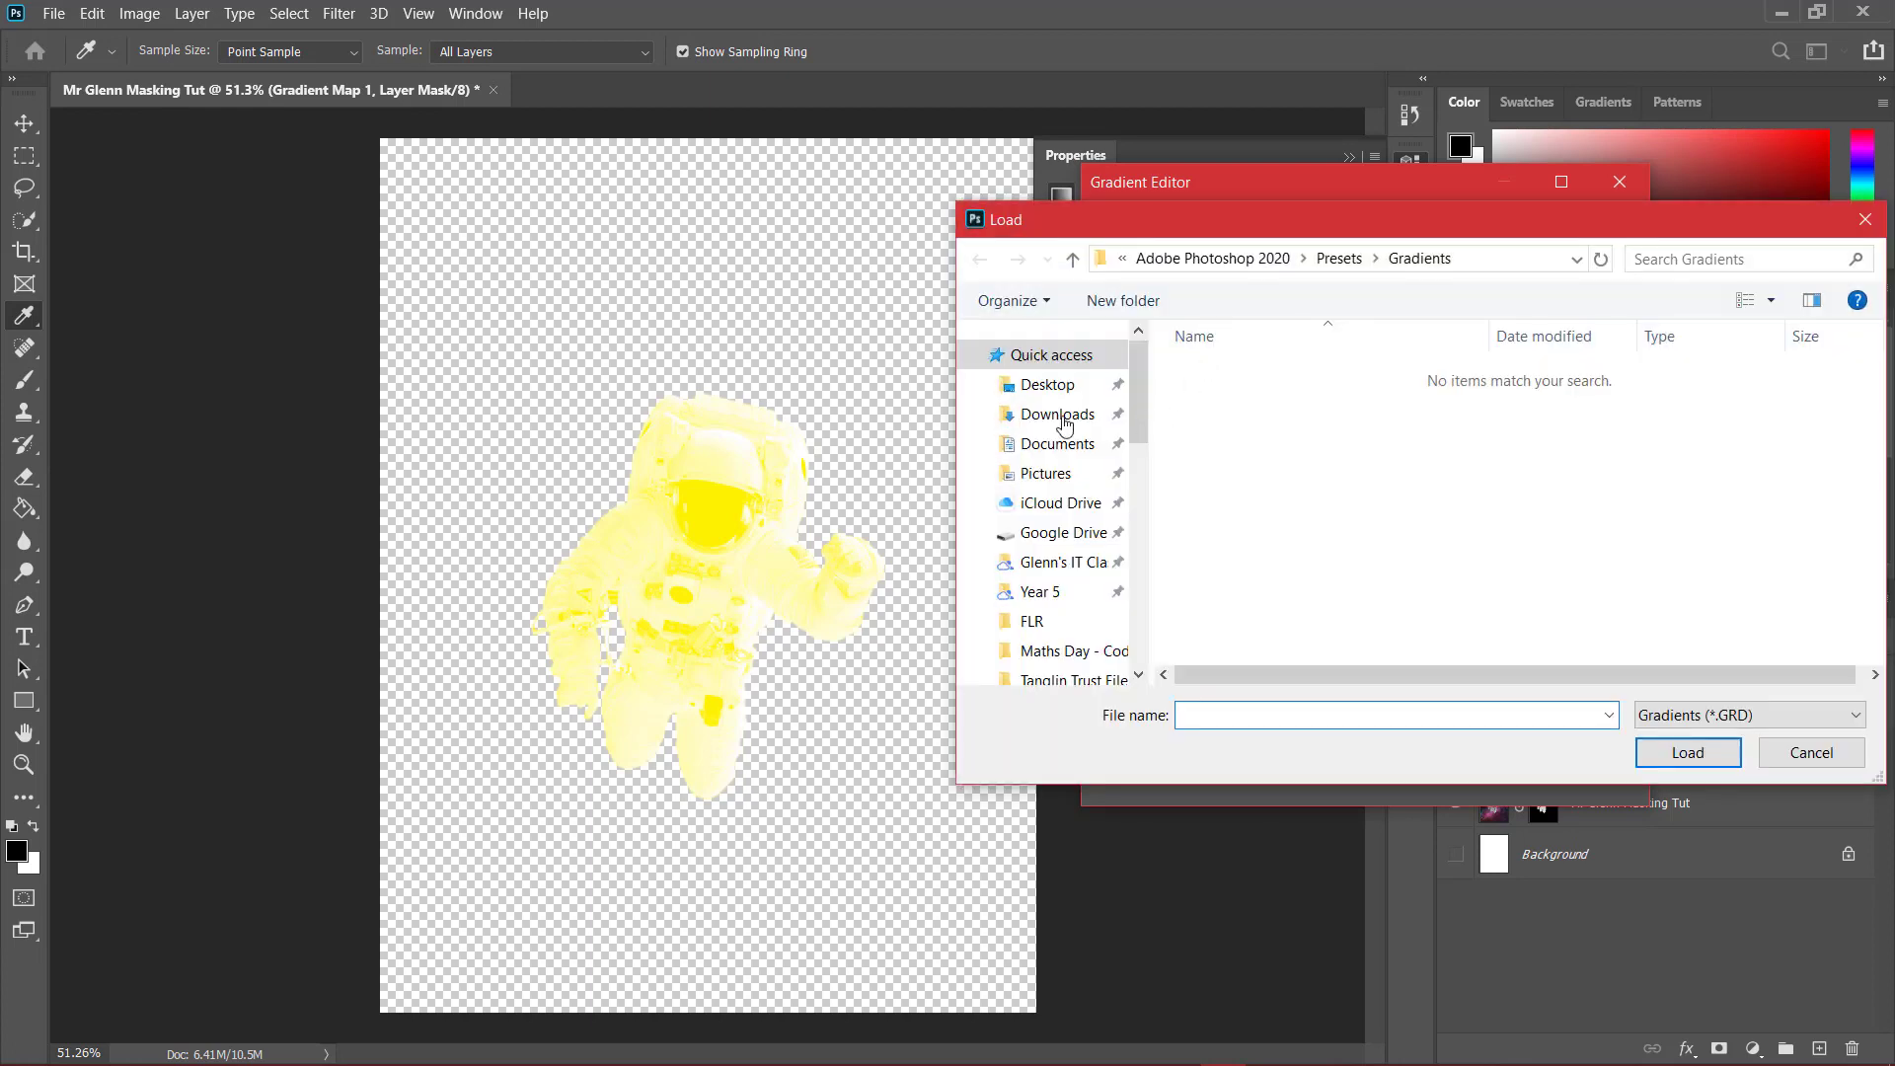
left_click(1046, 385)
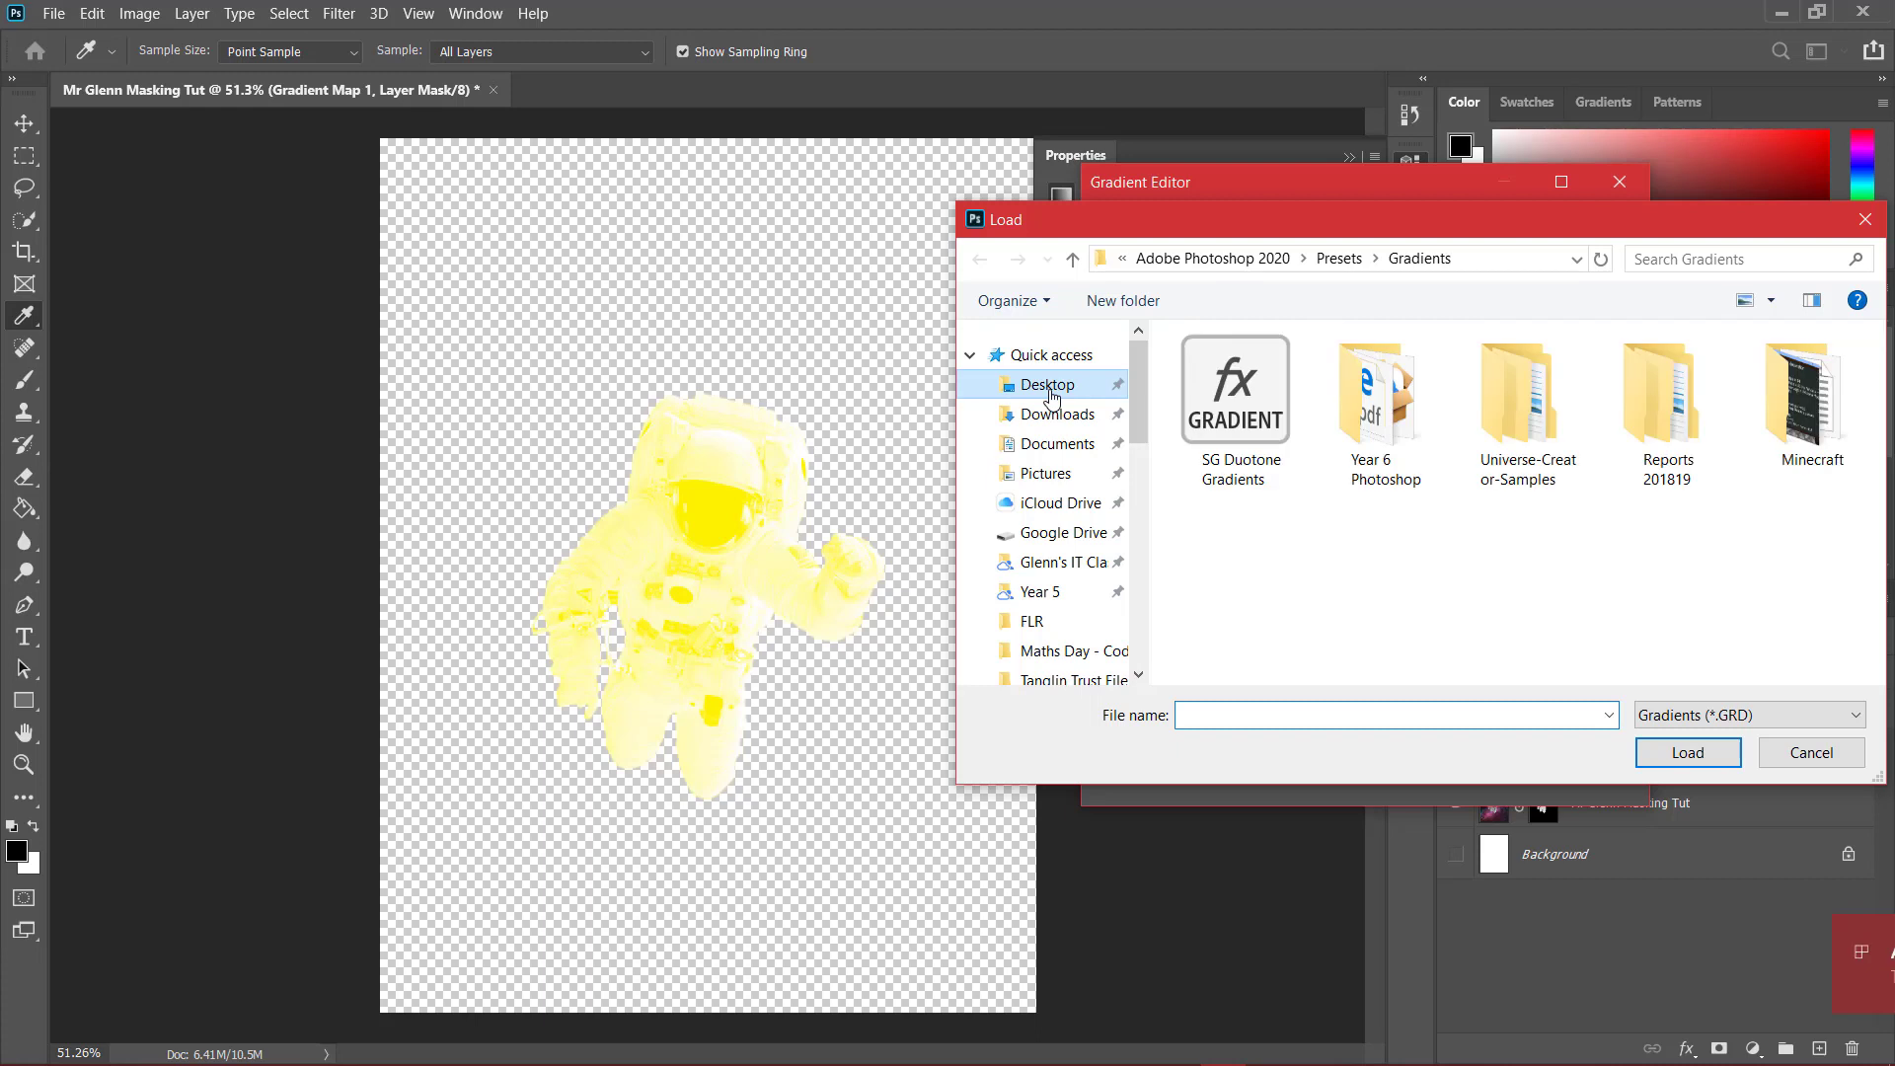
double_click(1252, 399)
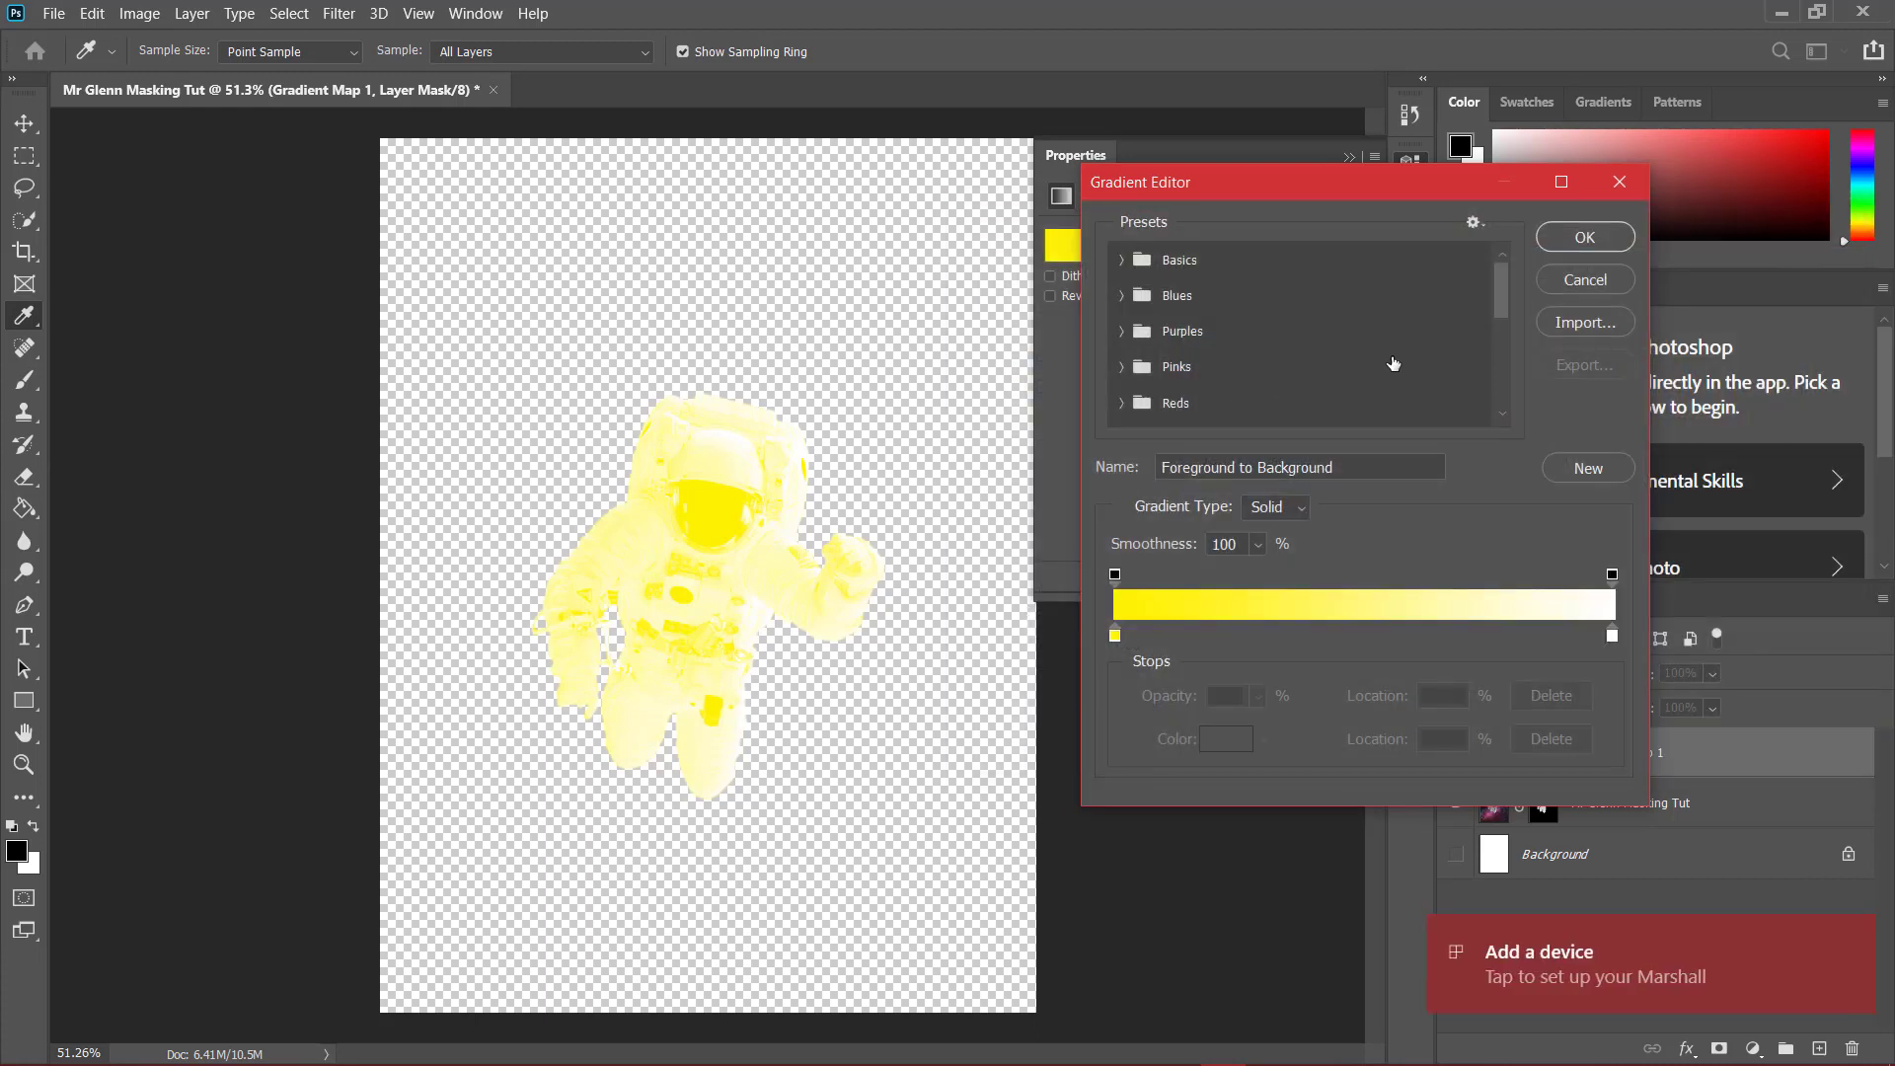
Expand the SG Duotone Gradients preset group and apply the navy-to-teal SG Duotone 10 preset to the gradient map
scroll(1392, 364, "down", 5)
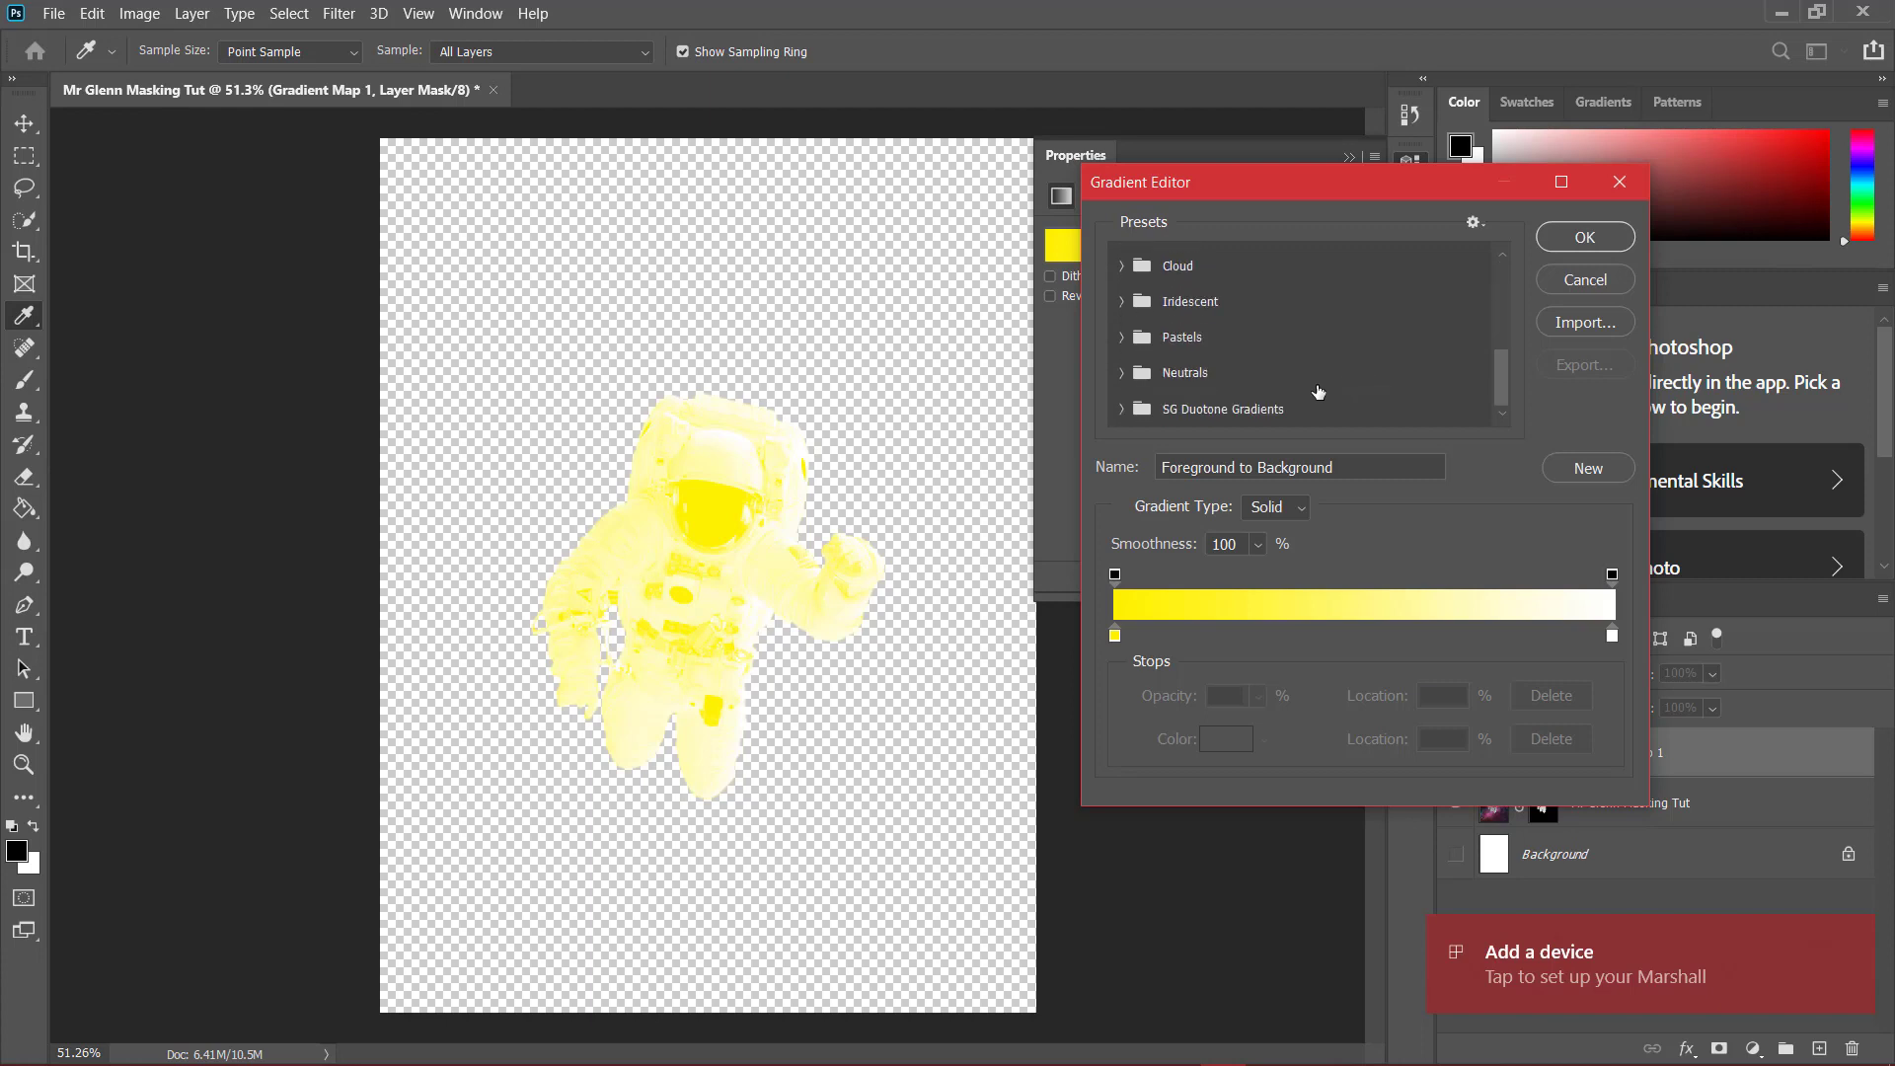
double_click(1200, 410)
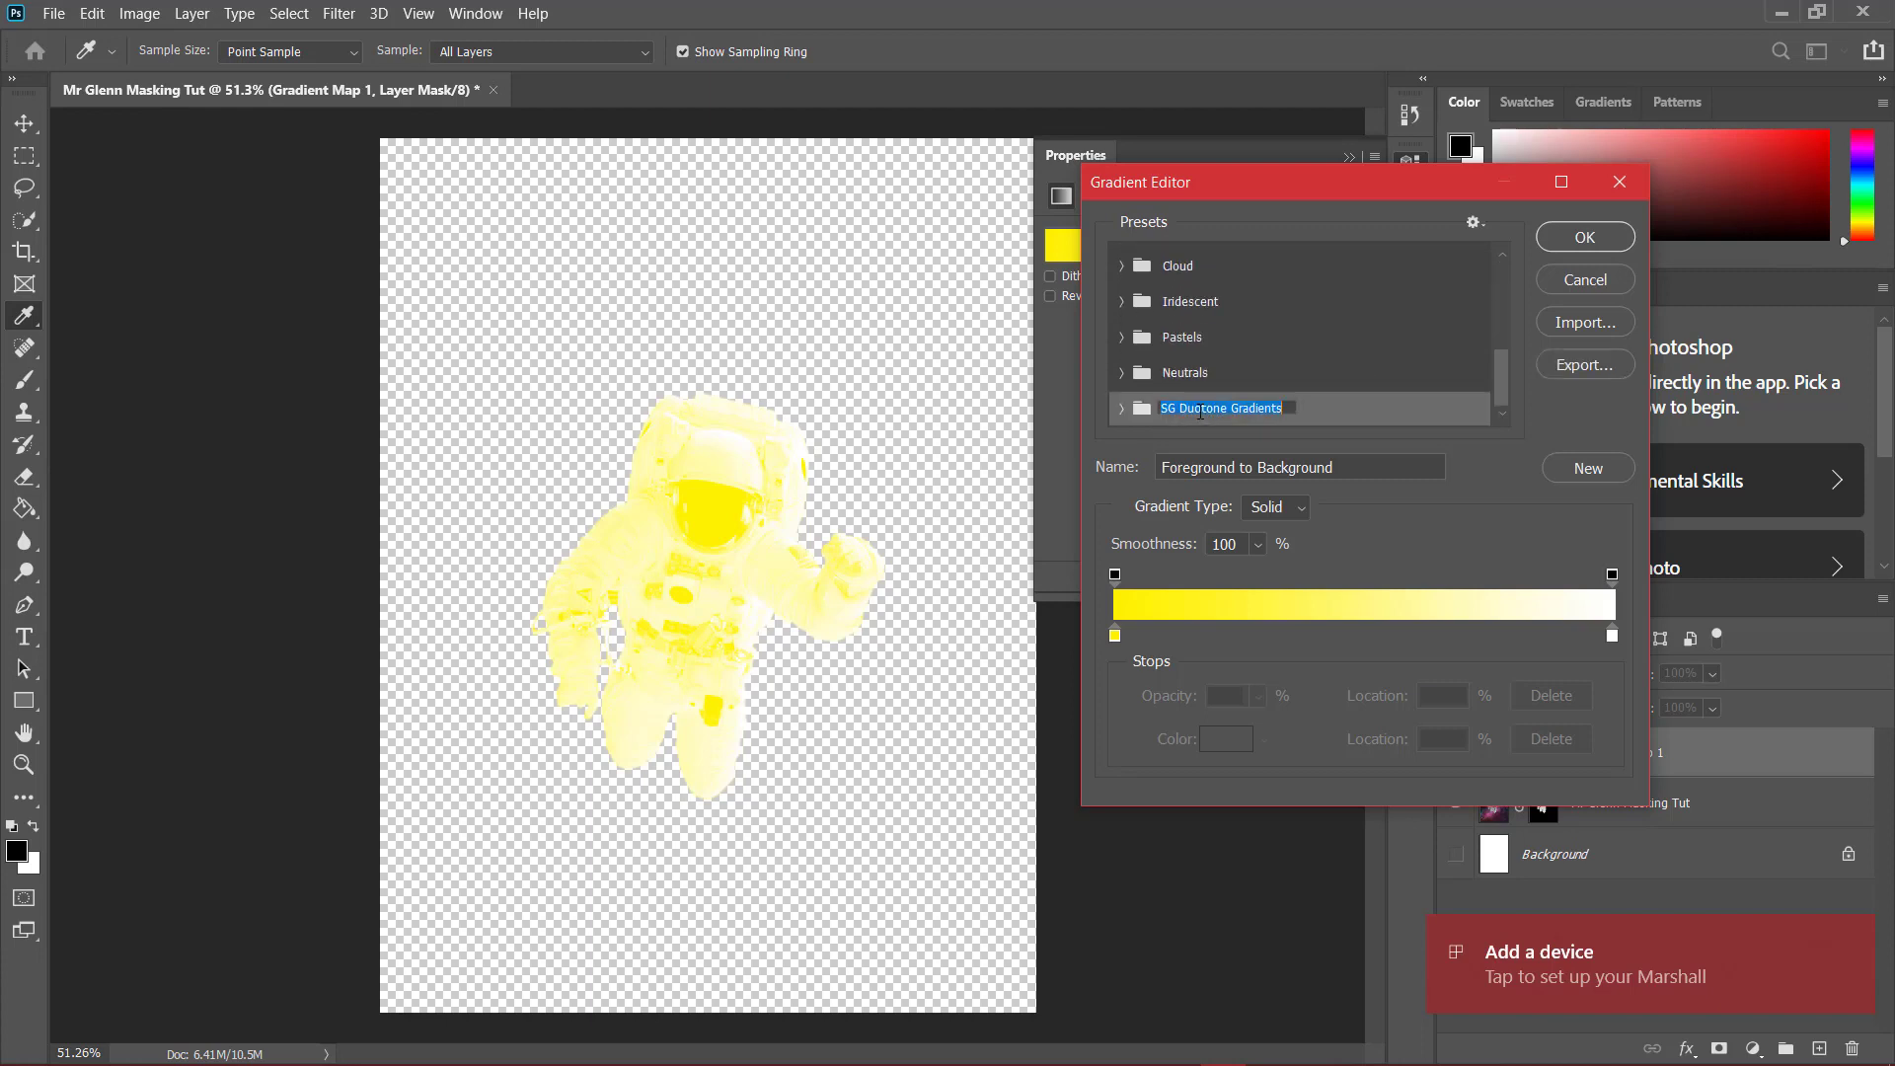
left_click(1131, 419)
left_click(1122, 409)
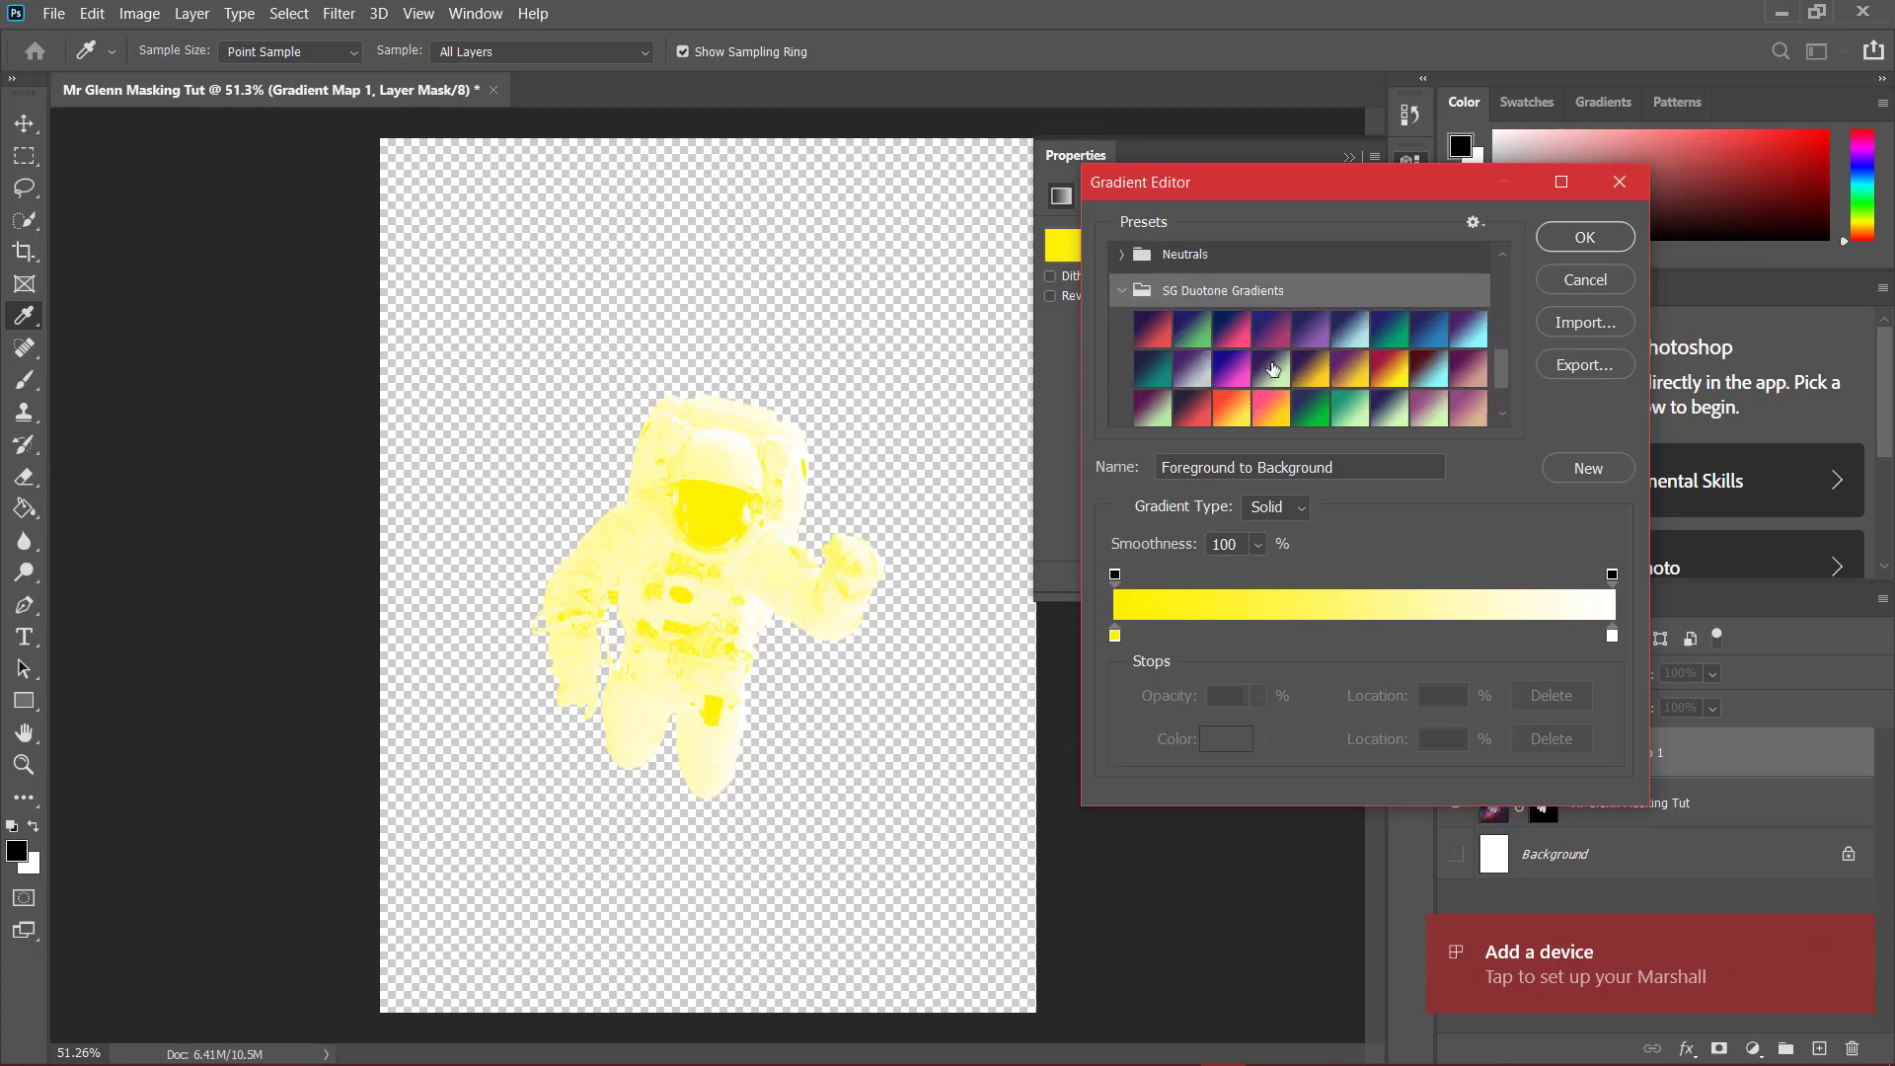
scroll(1258, 359, "down", 3)
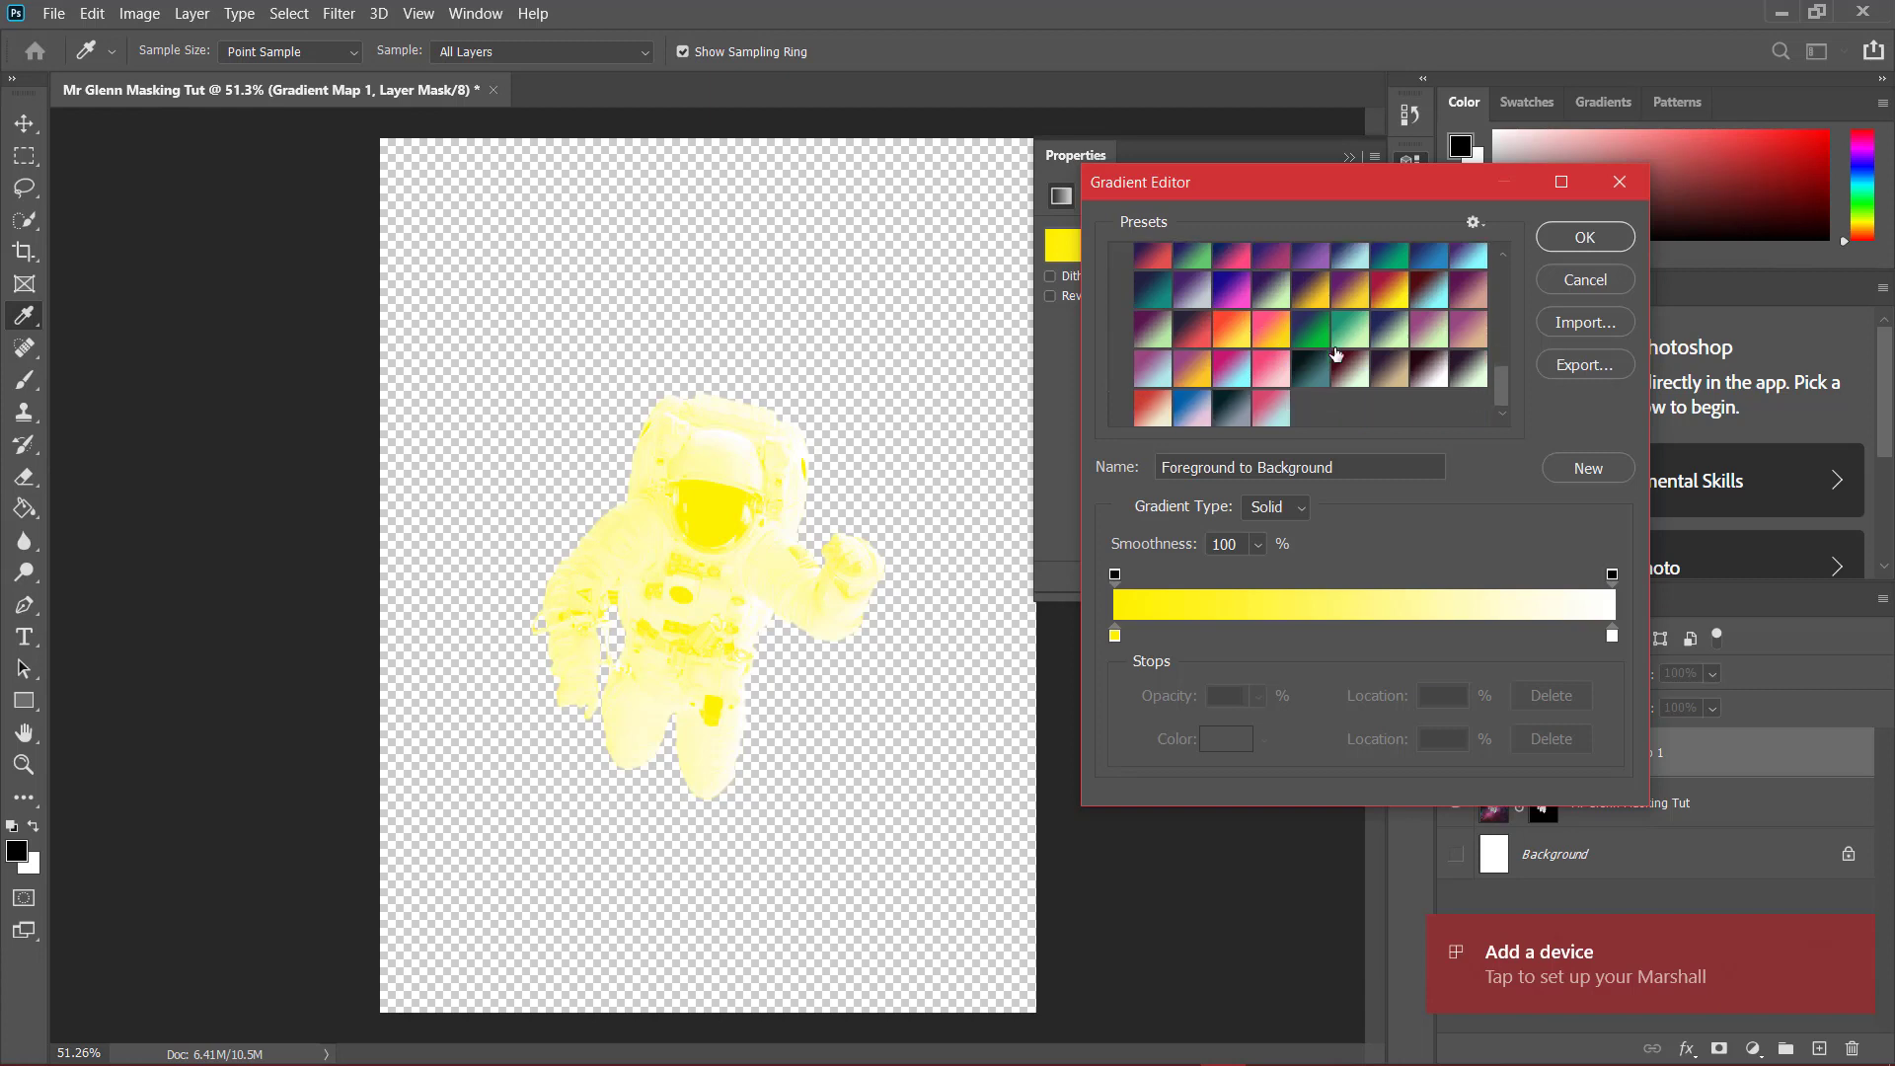
scroll(1335, 356, "up", 1)
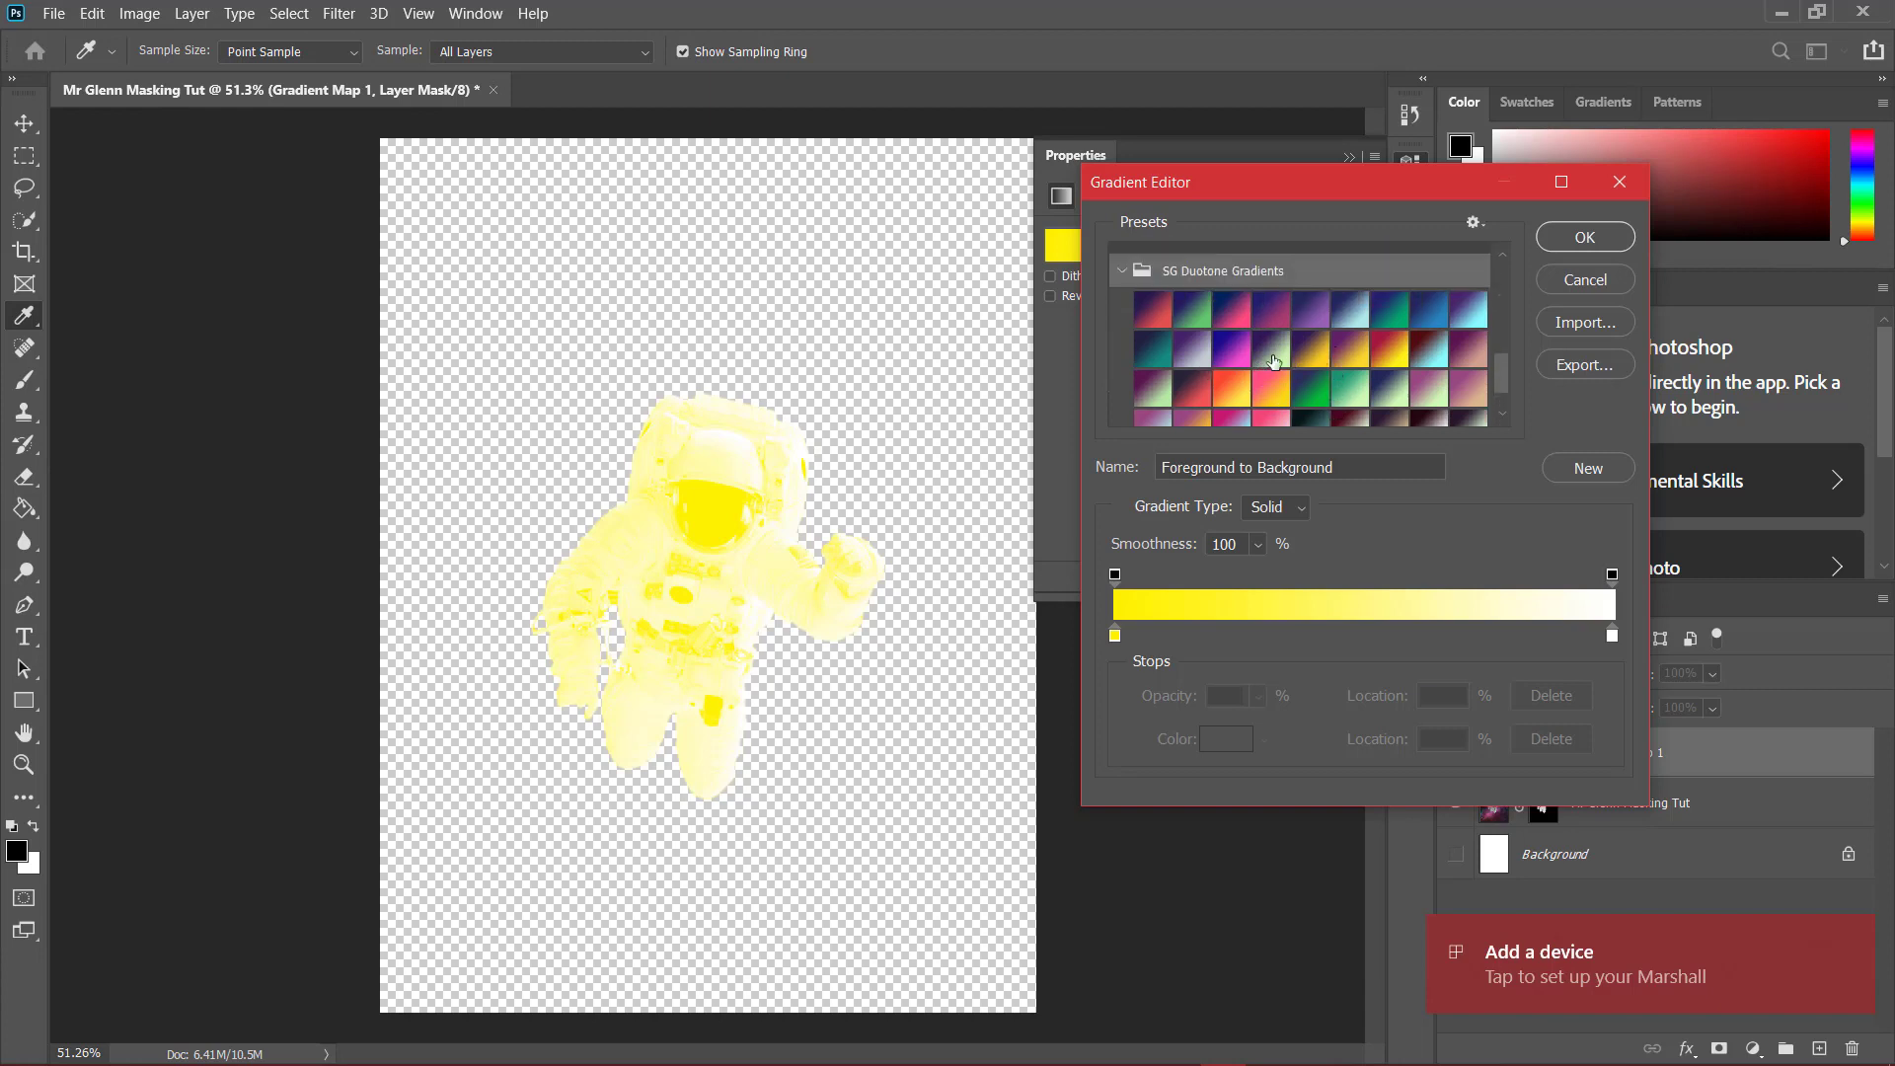
left_click(1150, 350)
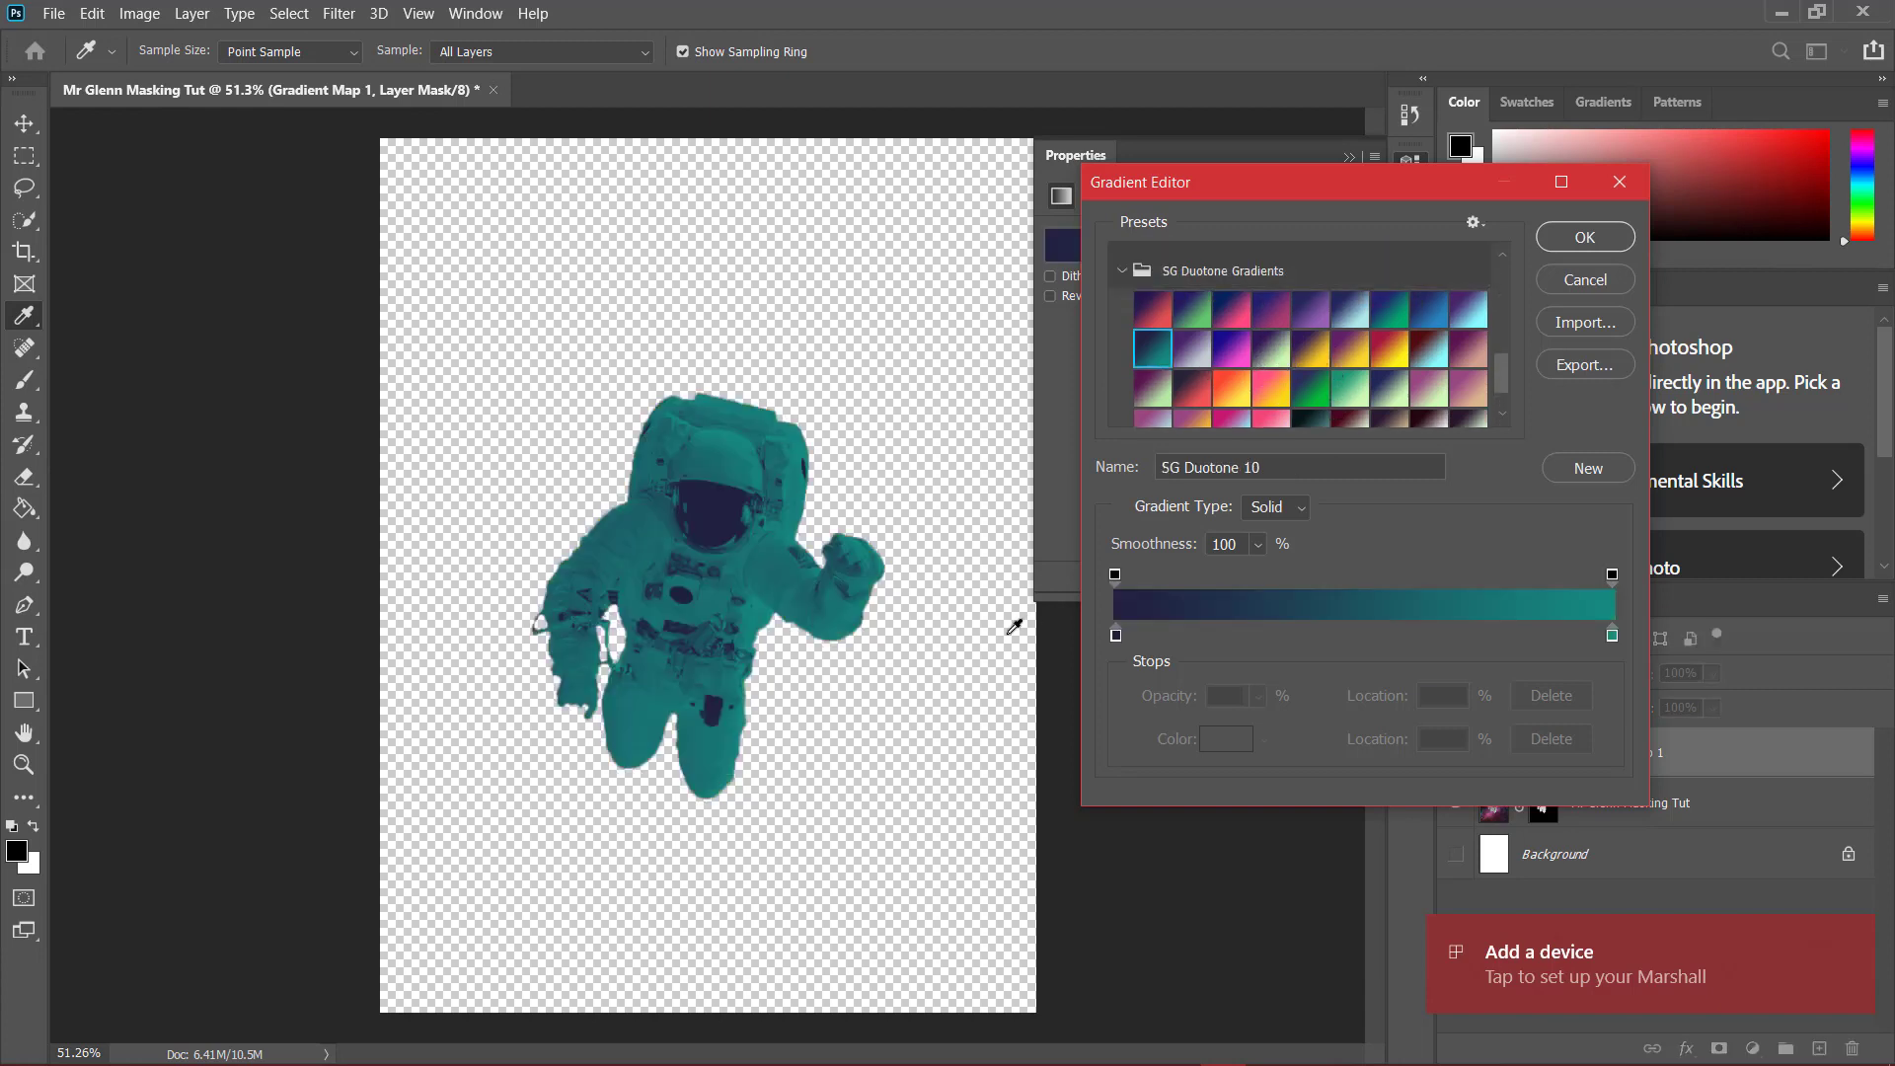
Move the gradient's navy stop inward, its teal stop to 88% and their midpoint to 25%, accept the gradient and collapse its properties
left_click_drag(1116, 634, 1274, 636)
left_click_drag(1441, 626, 1376, 620)
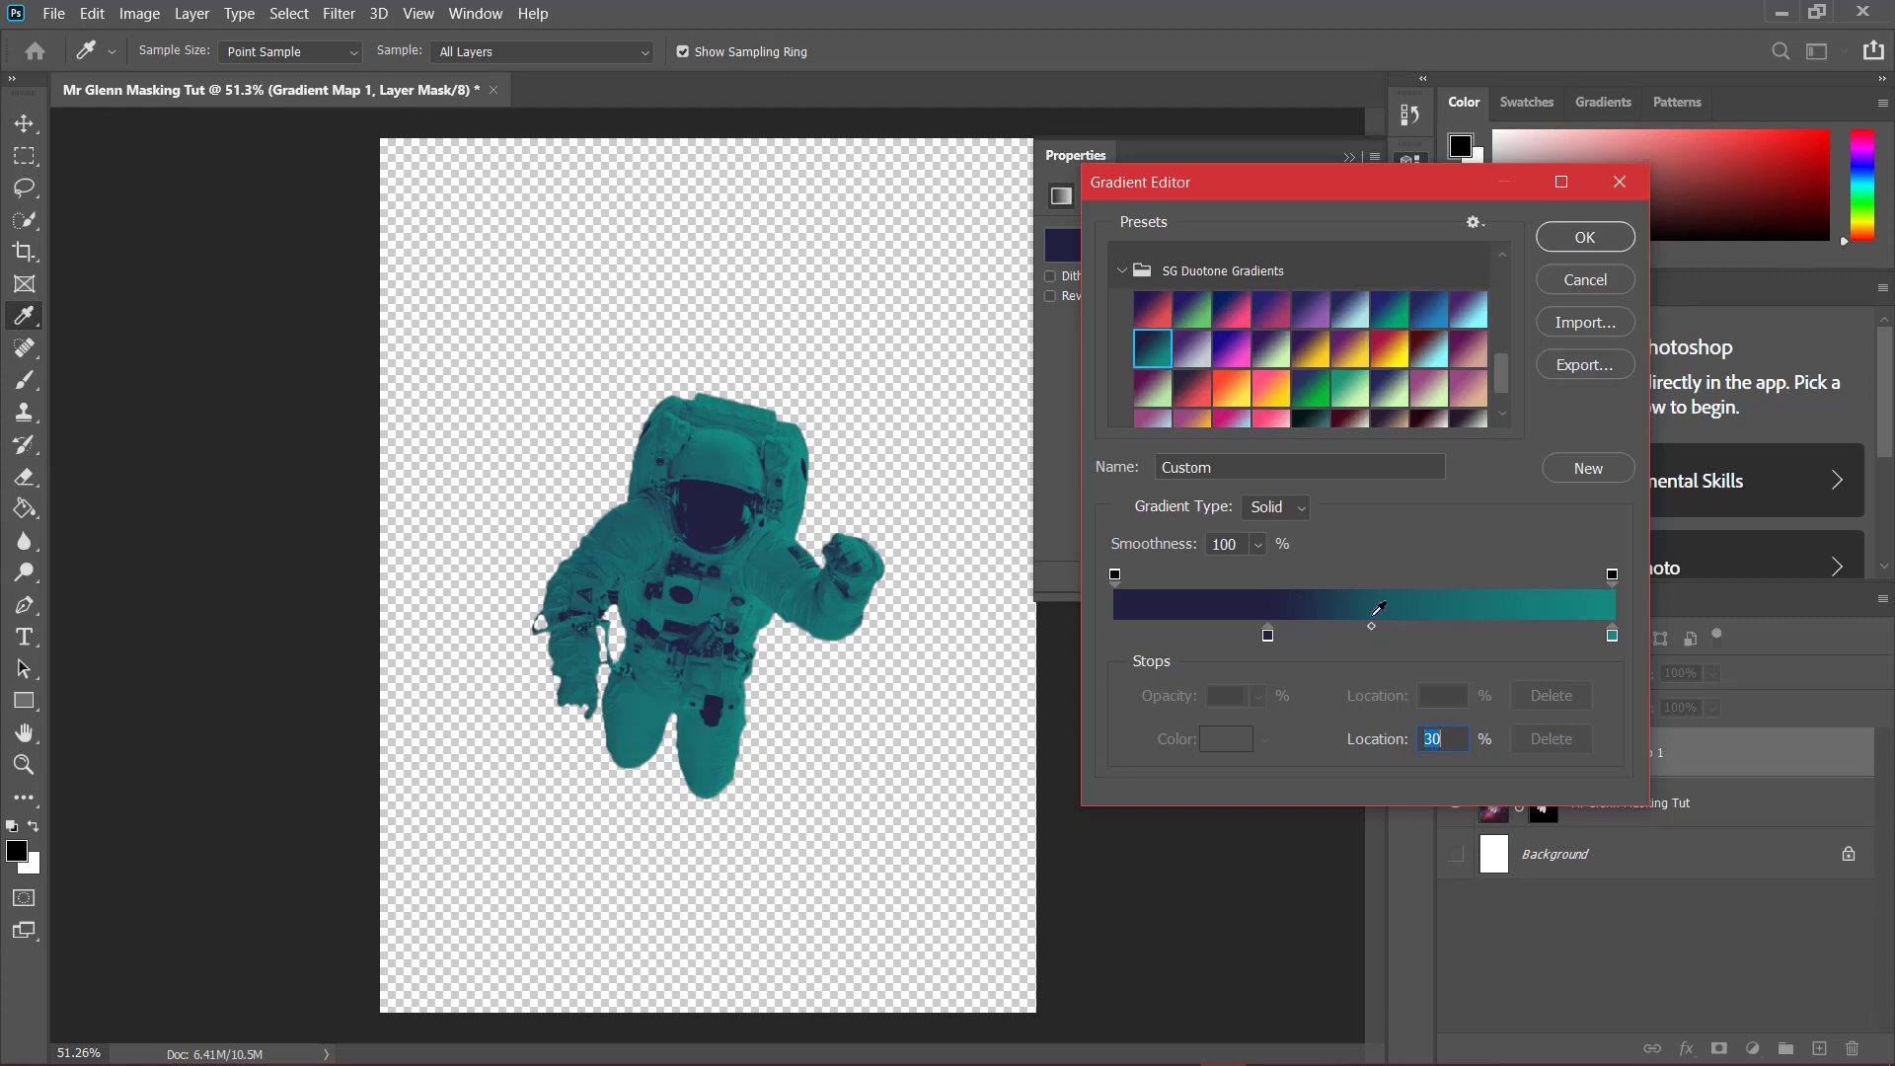
left_click_drag(1611, 635, 1545, 642)
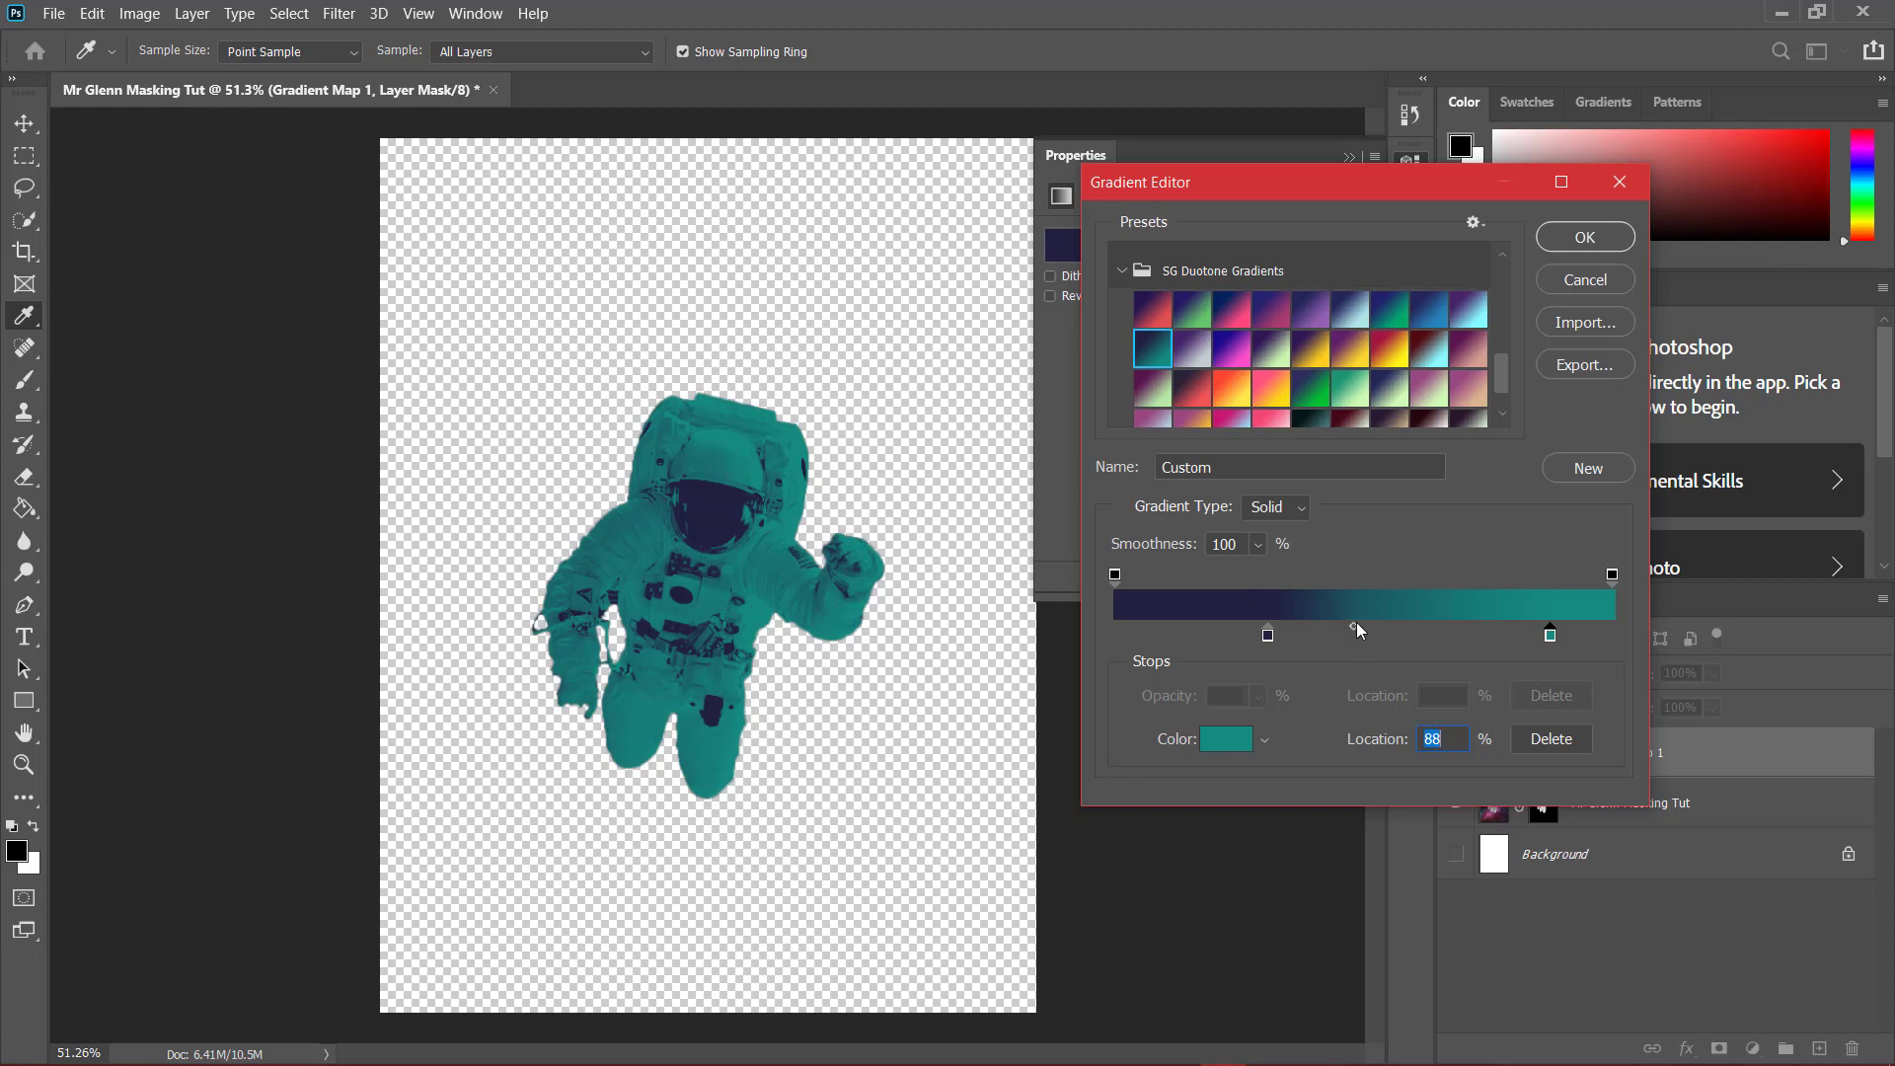
left_click_drag(1356, 624, 1339, 628)
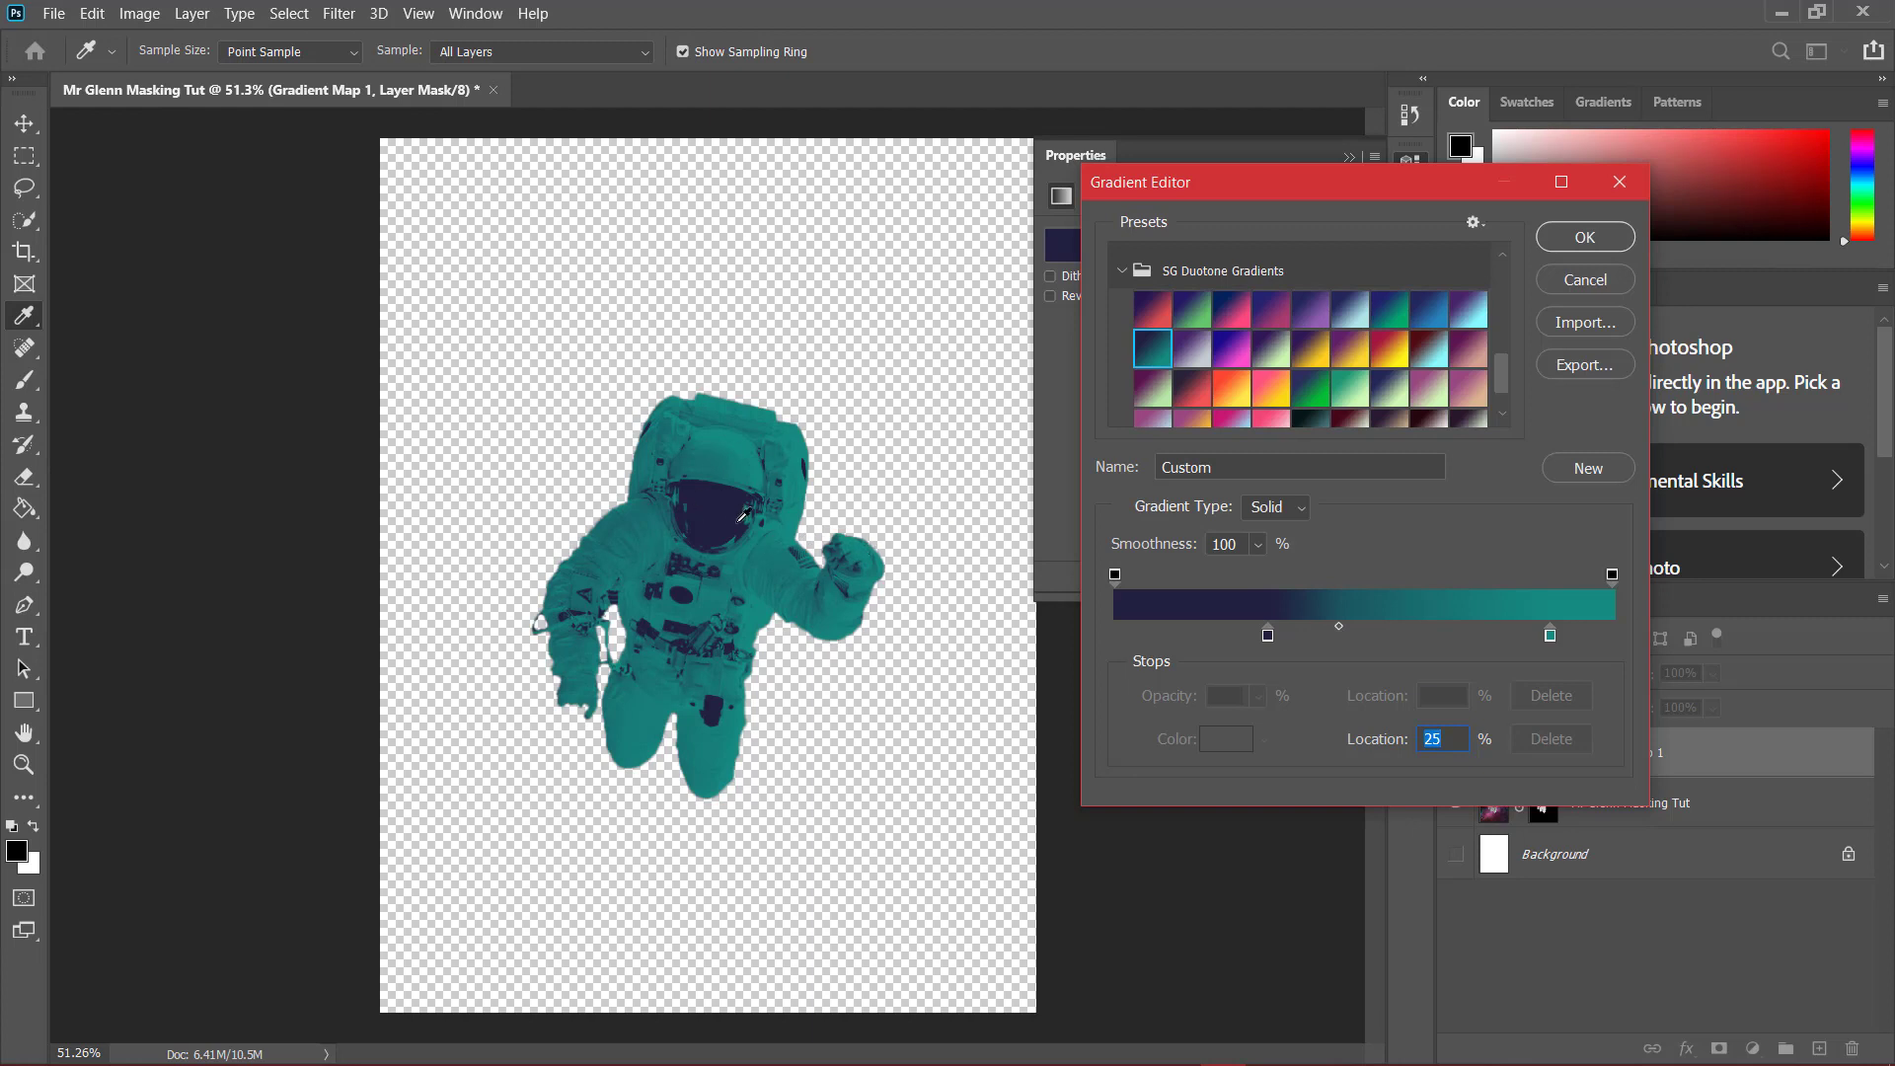
left_click(1599, 245)
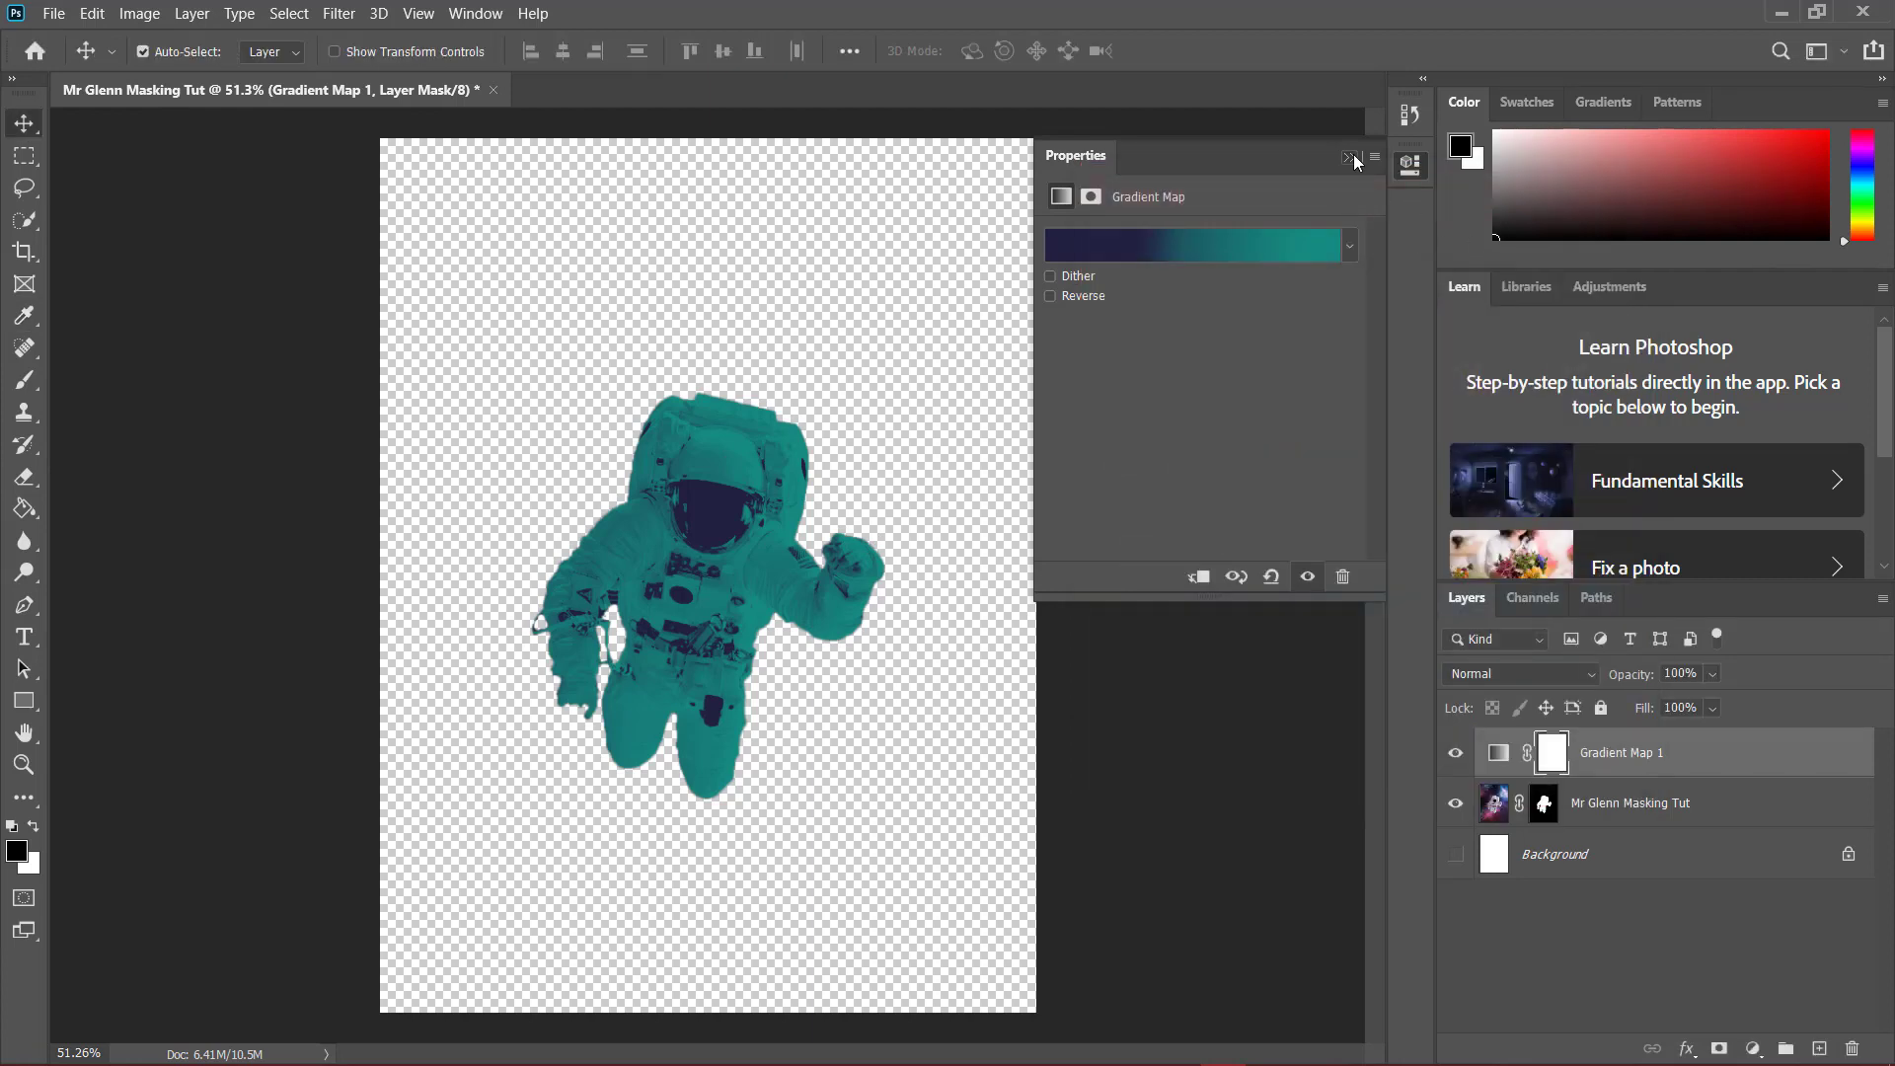
left_click(1349, 156)
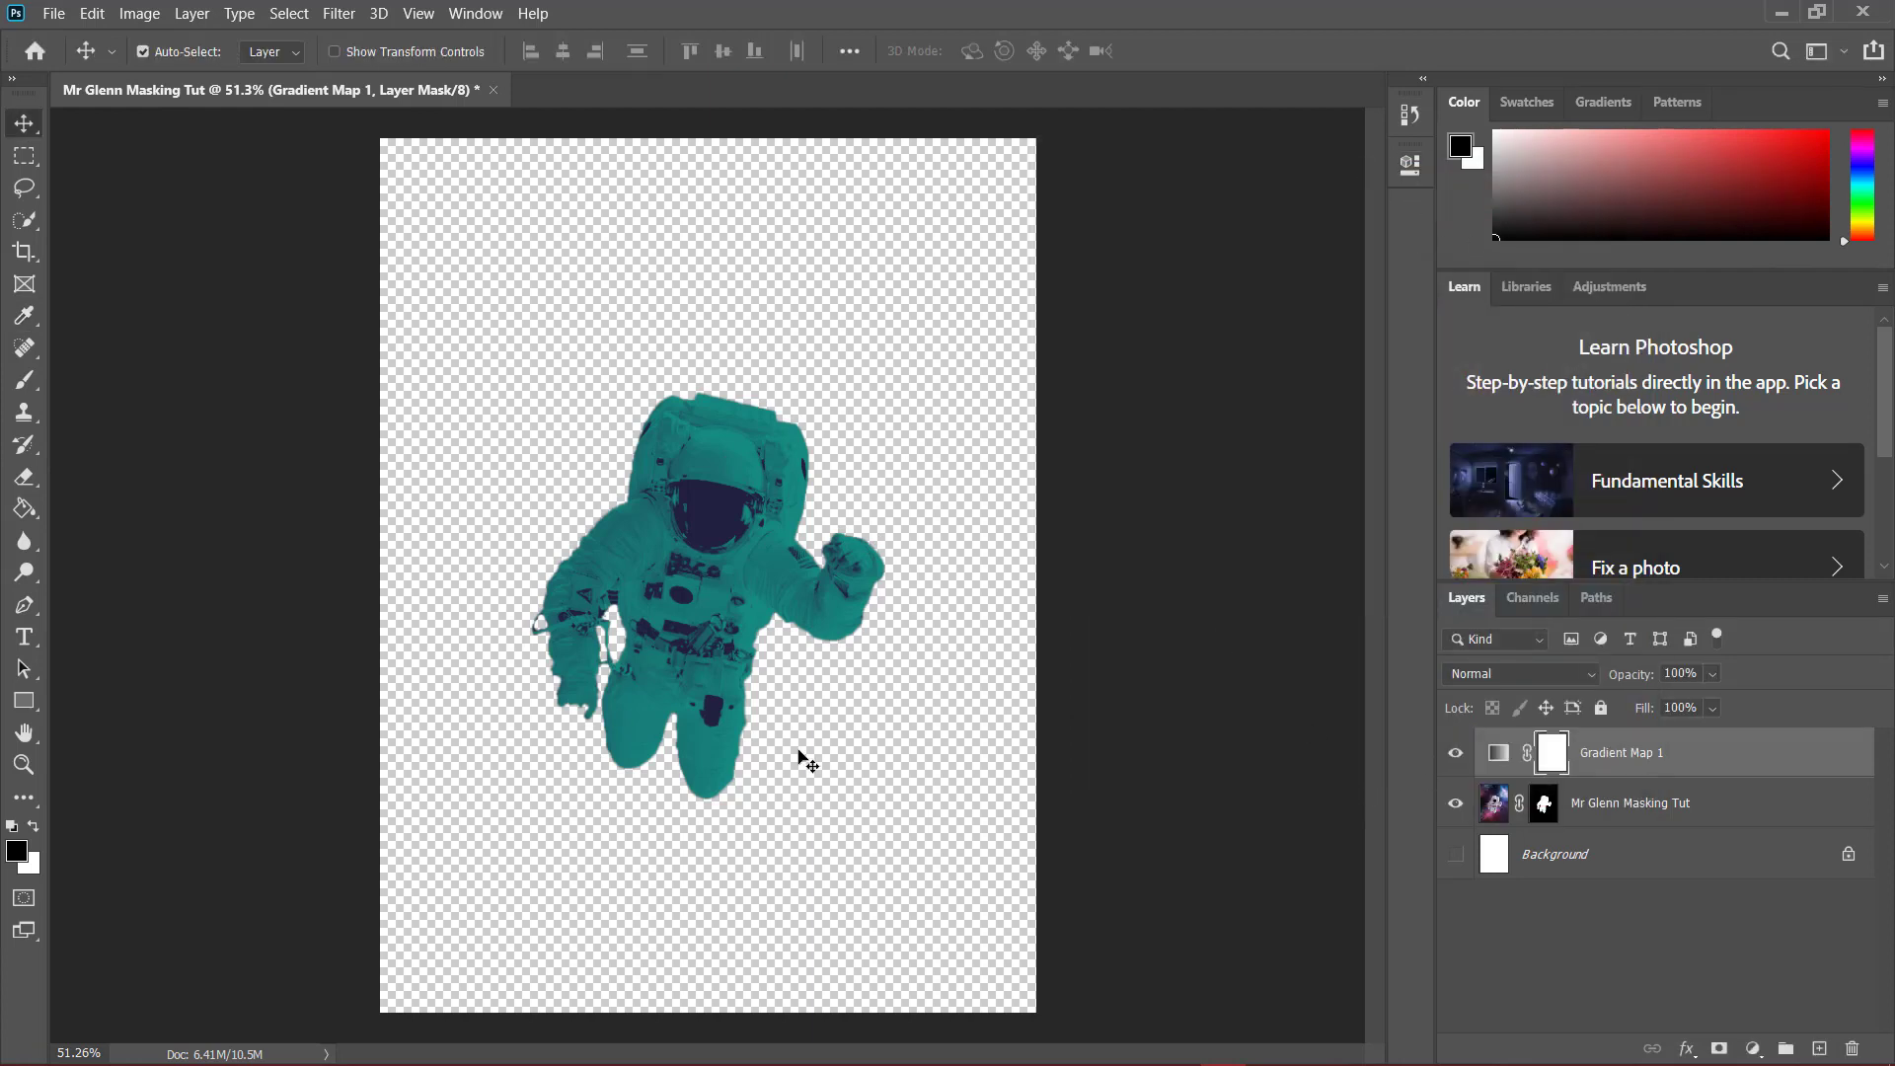